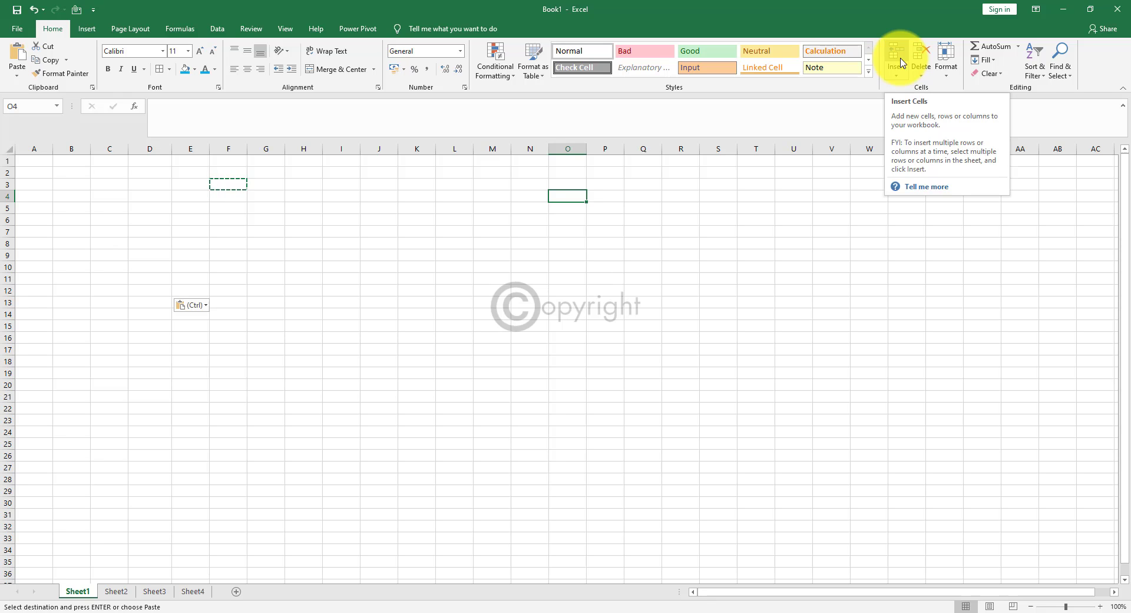
Open the Format menu in the Home tab's Cells group of the blank Book1 workbook.
click(950, 70)
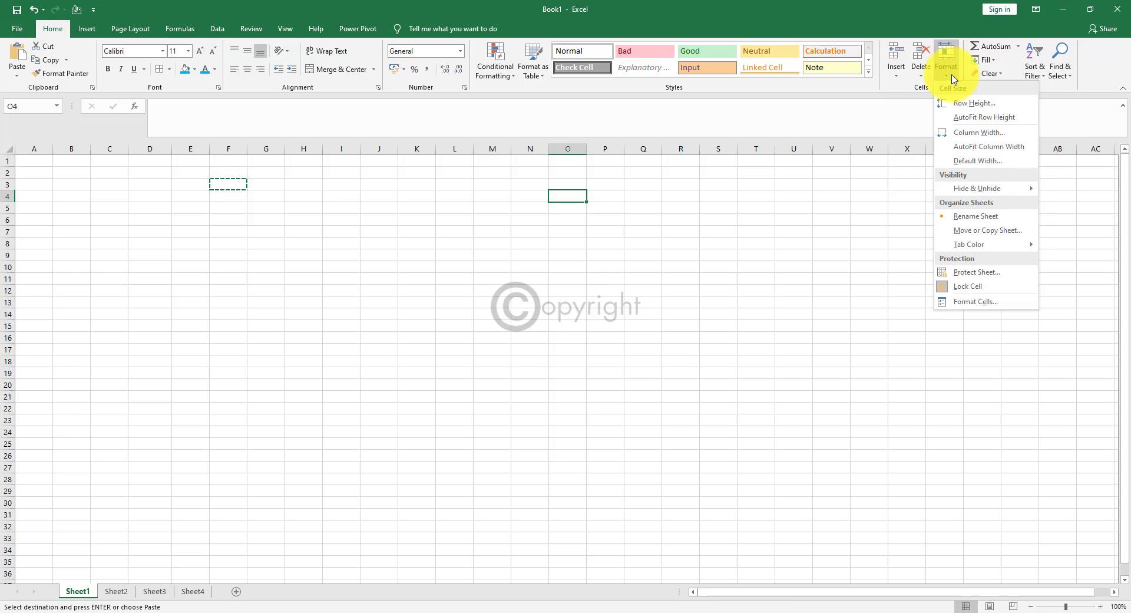
Enter 1245, 1245, 34558, a short name and 1253 into H3 through H7, then select H6.
click(304, 183)
text(124)
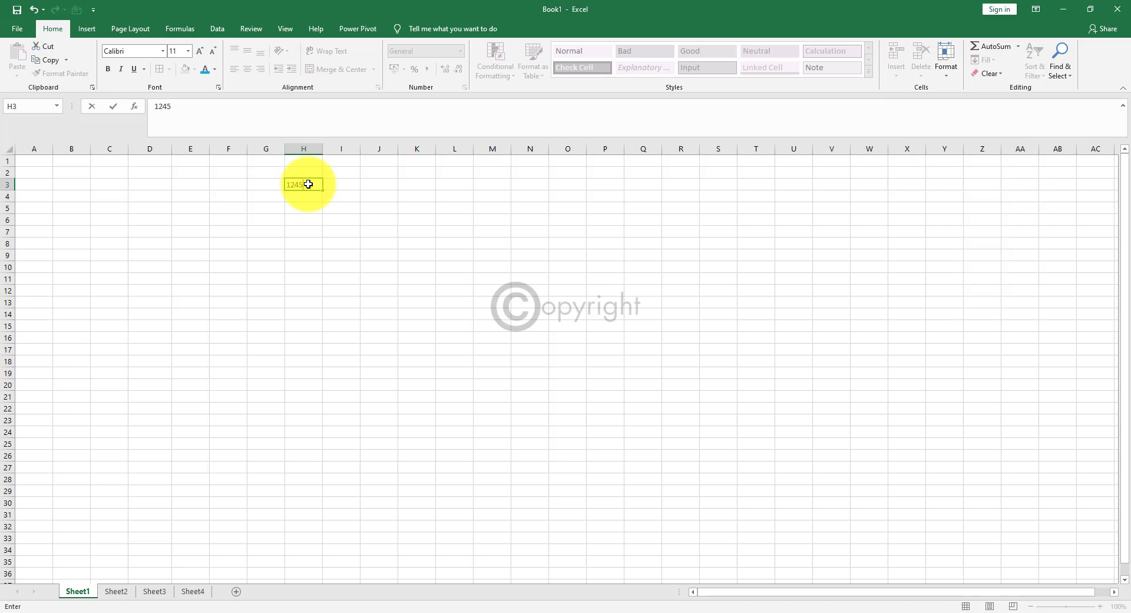
key(Return)
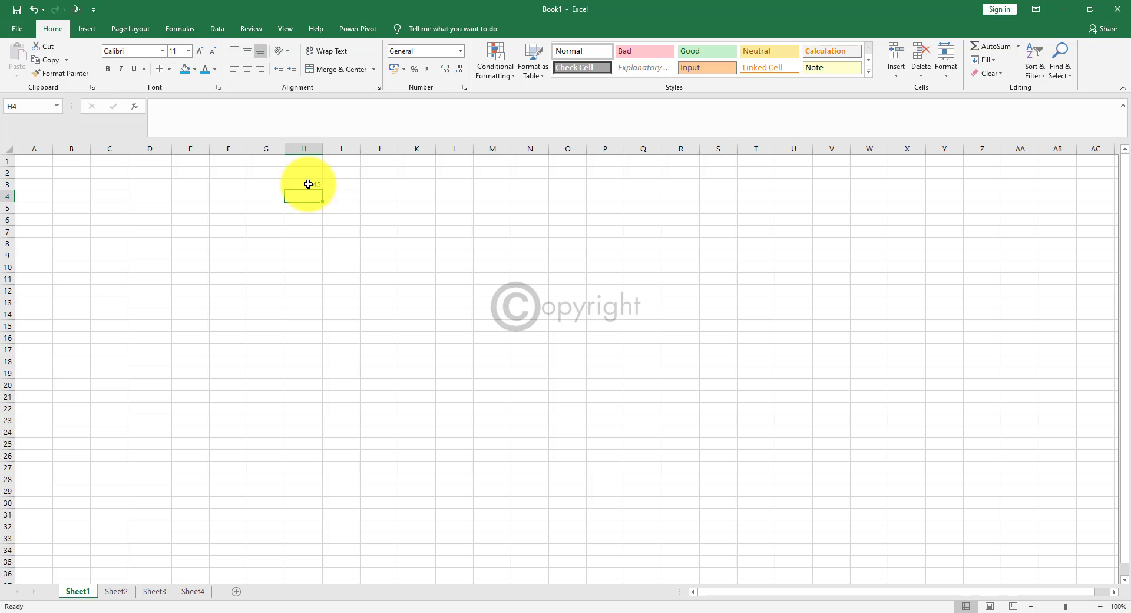
text(1245)
key(Return)
text(345)
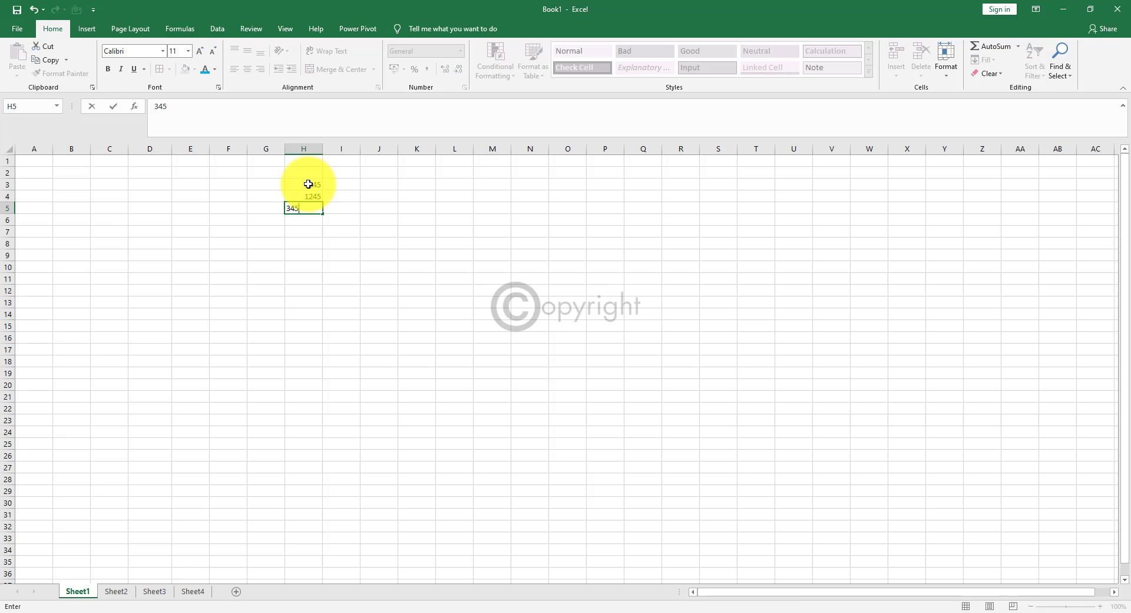
key(Return)
text(Raj)
key(Return)
text(12)
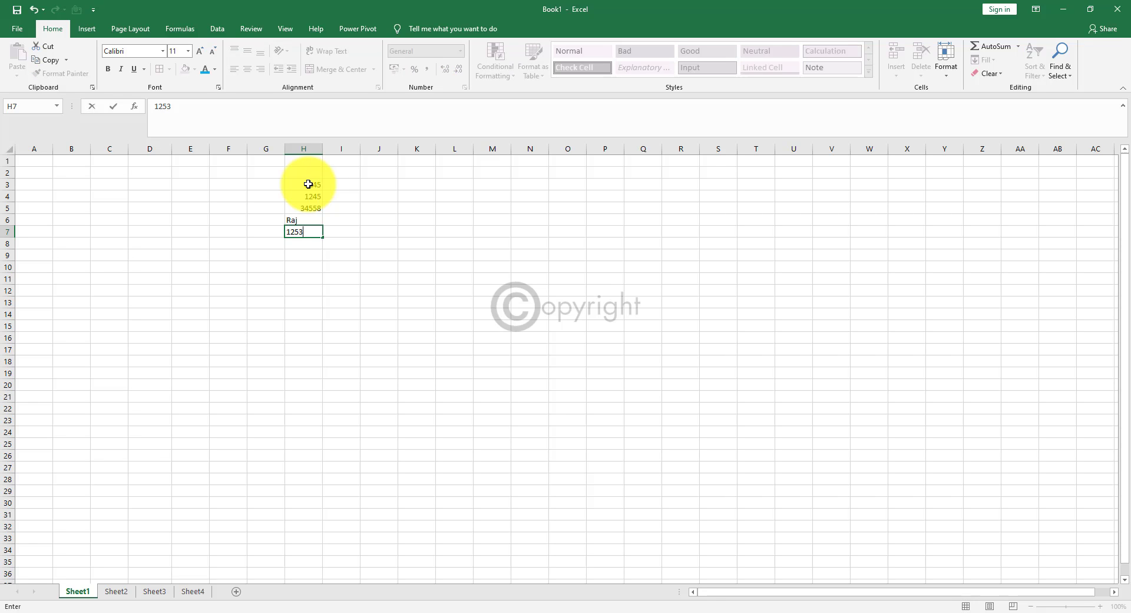
text(53)
key(Tab)
click(307, 218)
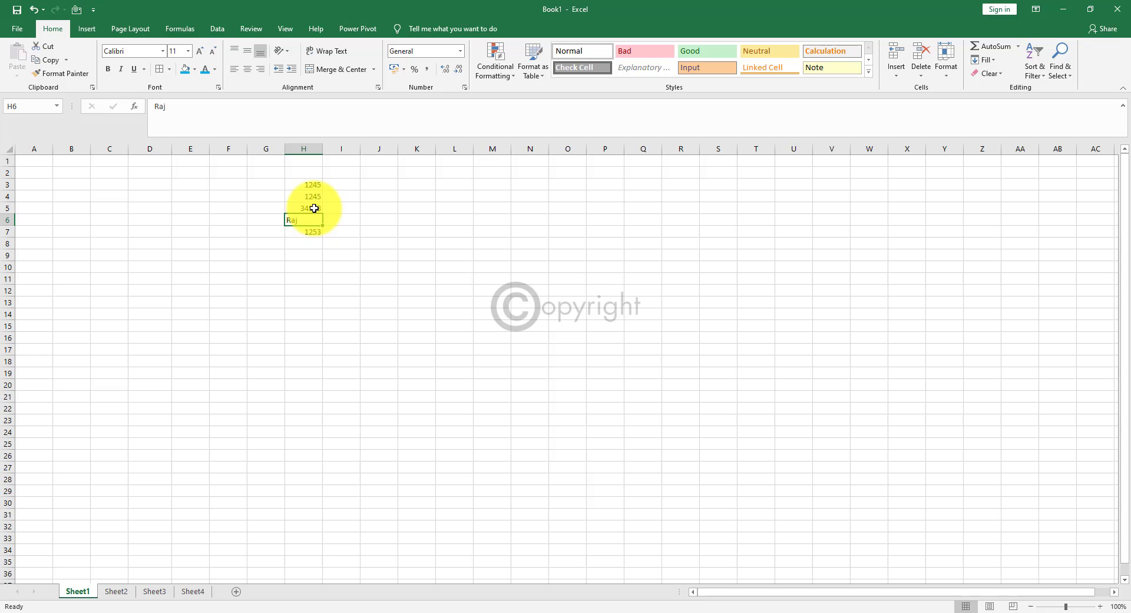
click(895, 53)
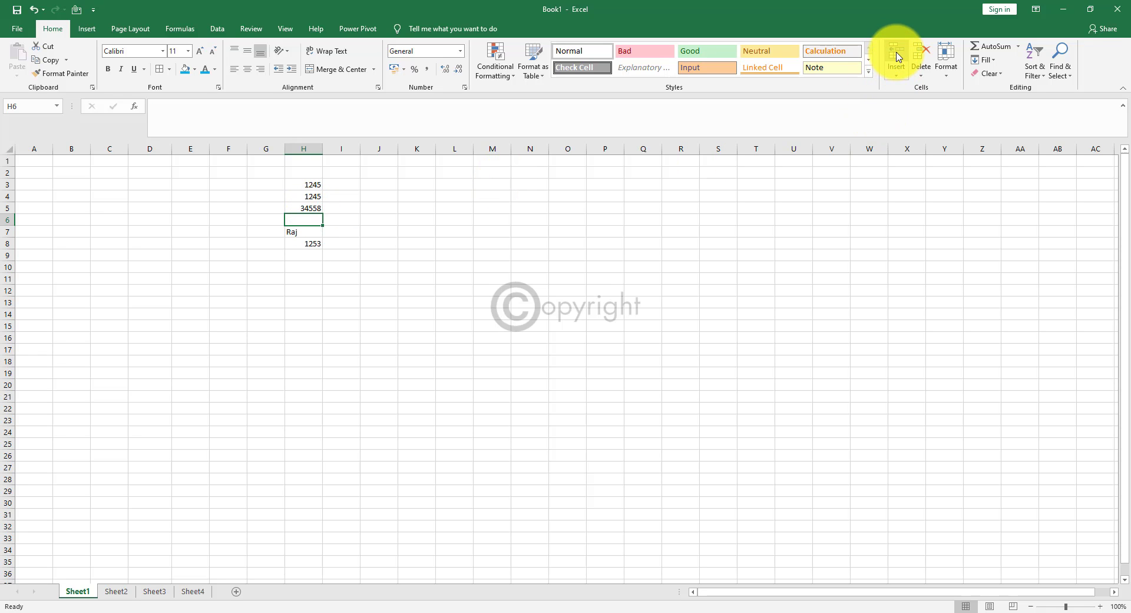
drag(312, 184, 306, 244)
click(313, 221)
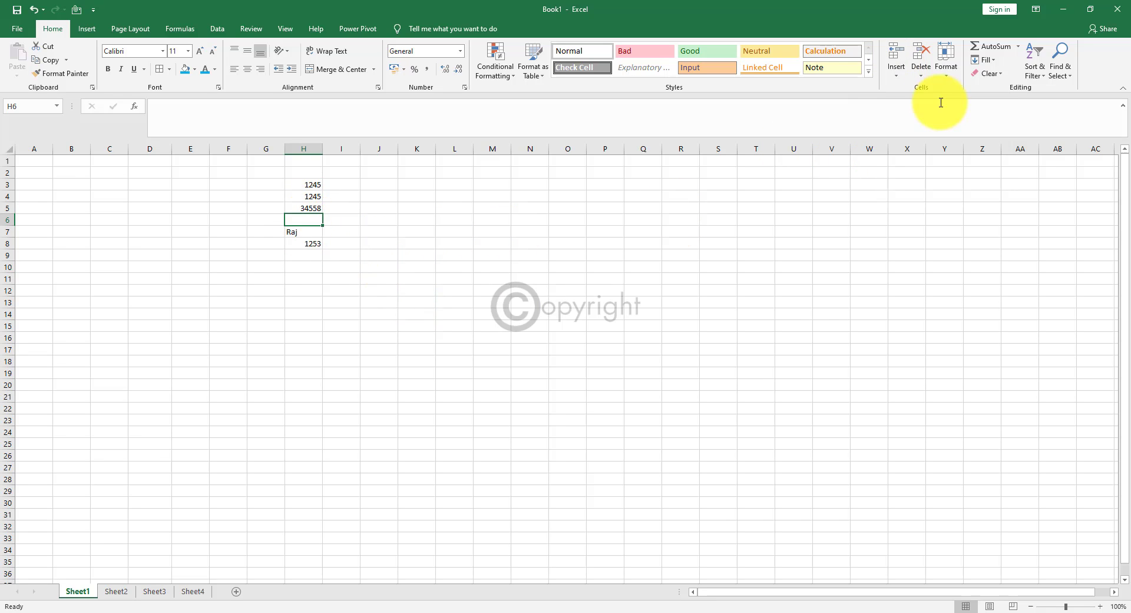
click(930, 60)
click(460, 383)
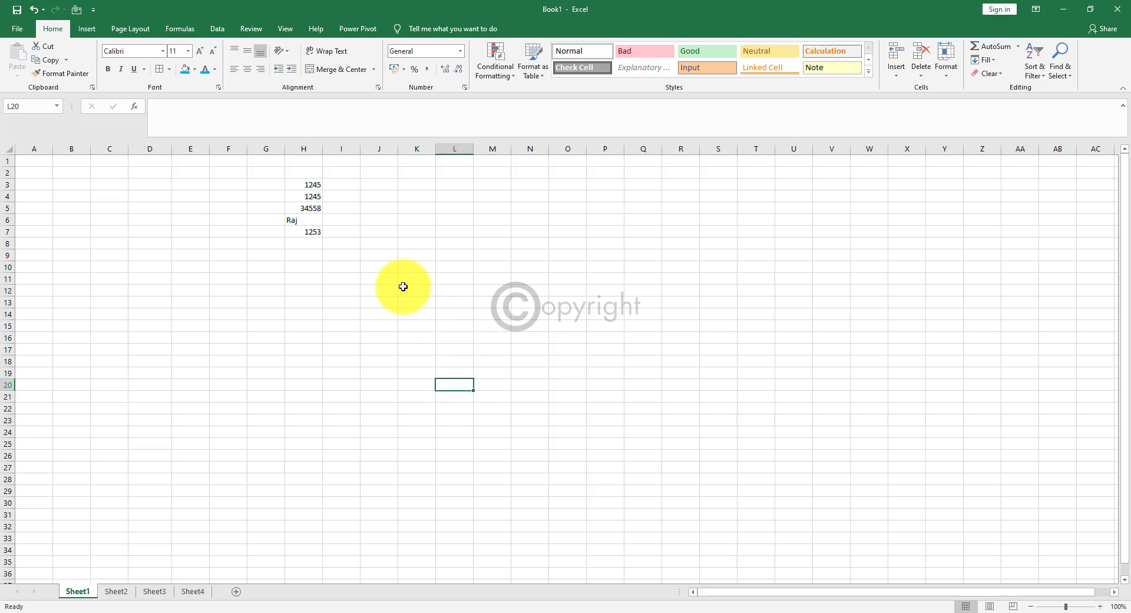
click(317, 233)
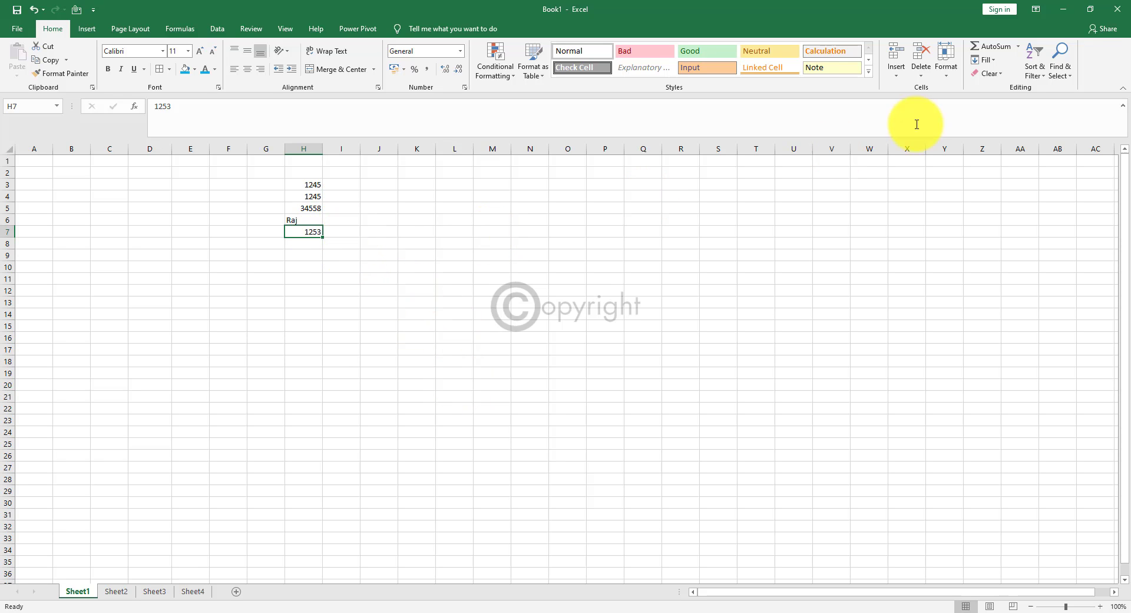
click(922, 59)
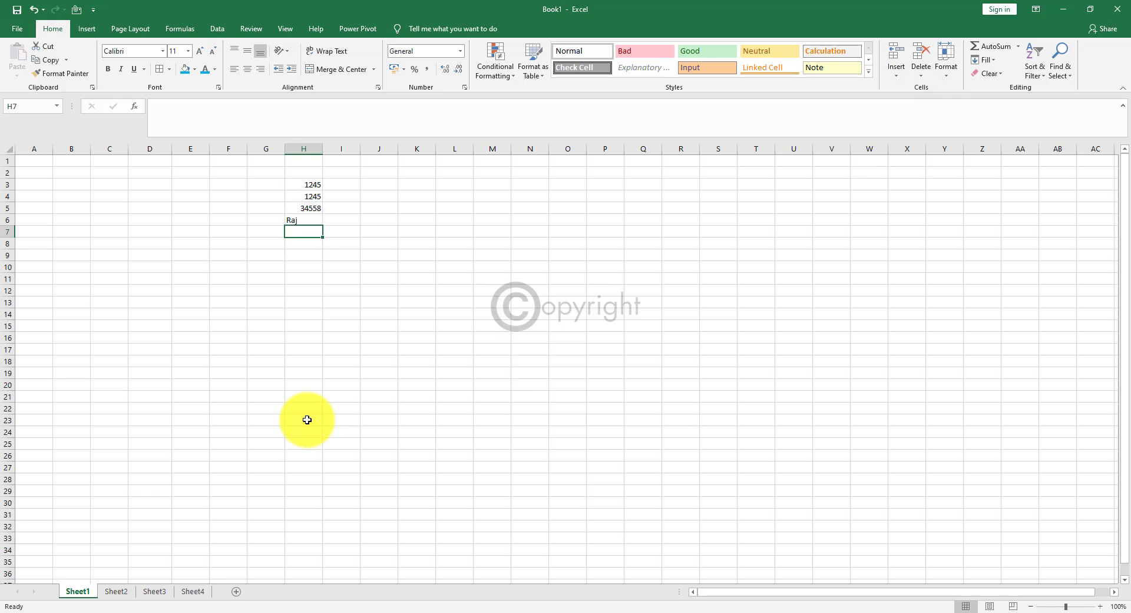
key(ctrl+z)
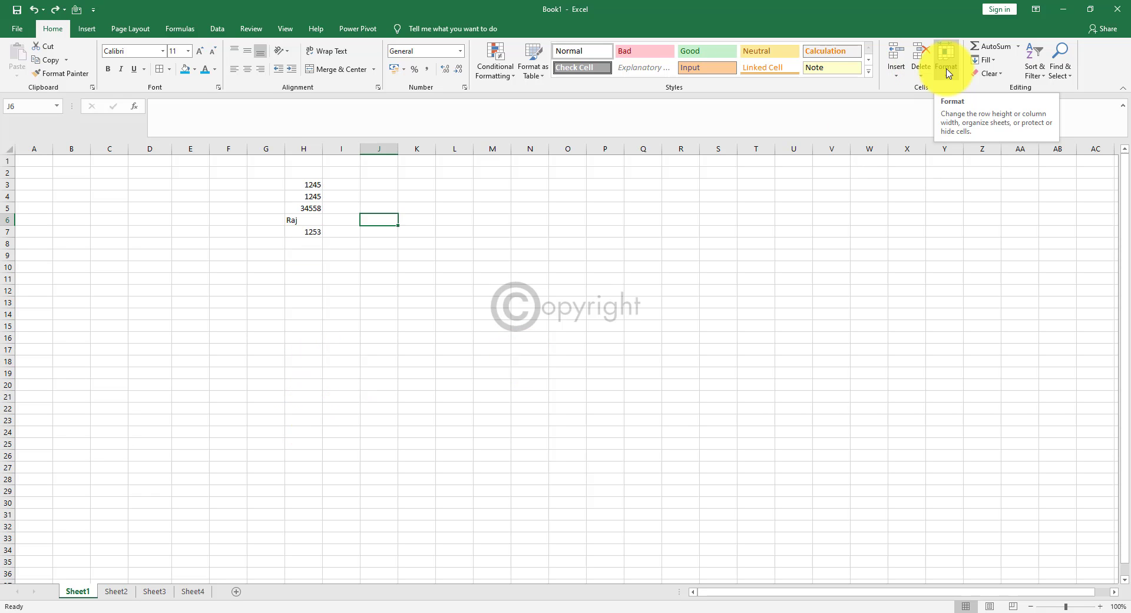
Select row 3 and set its row height to 20 through Format > Row Height.
click(947, 64)
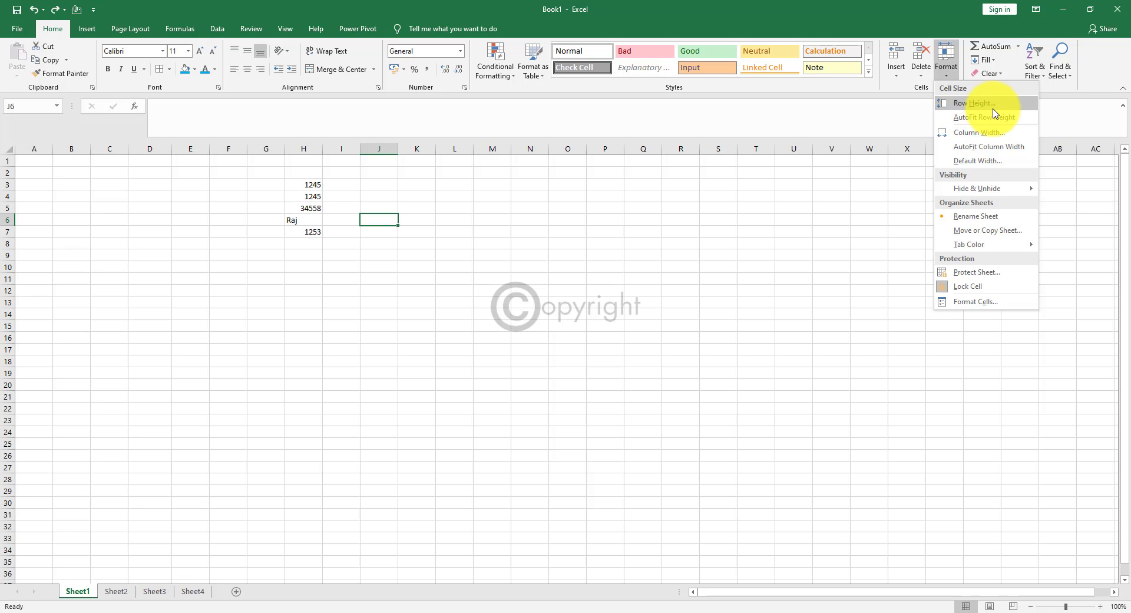
click(462, 252)
click(7, 184)
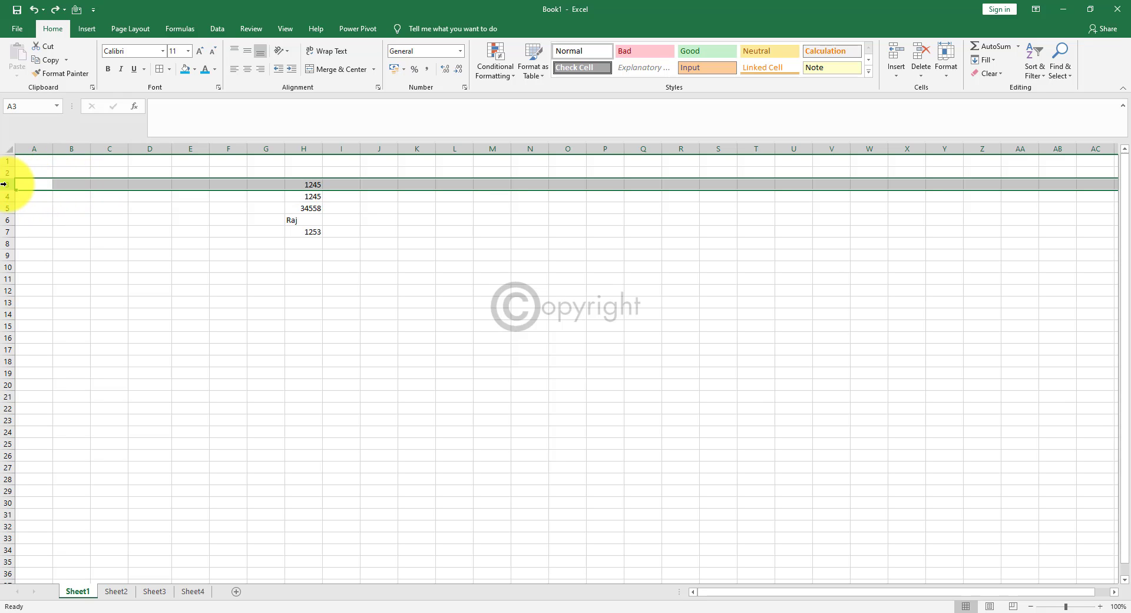
click(266, 149)
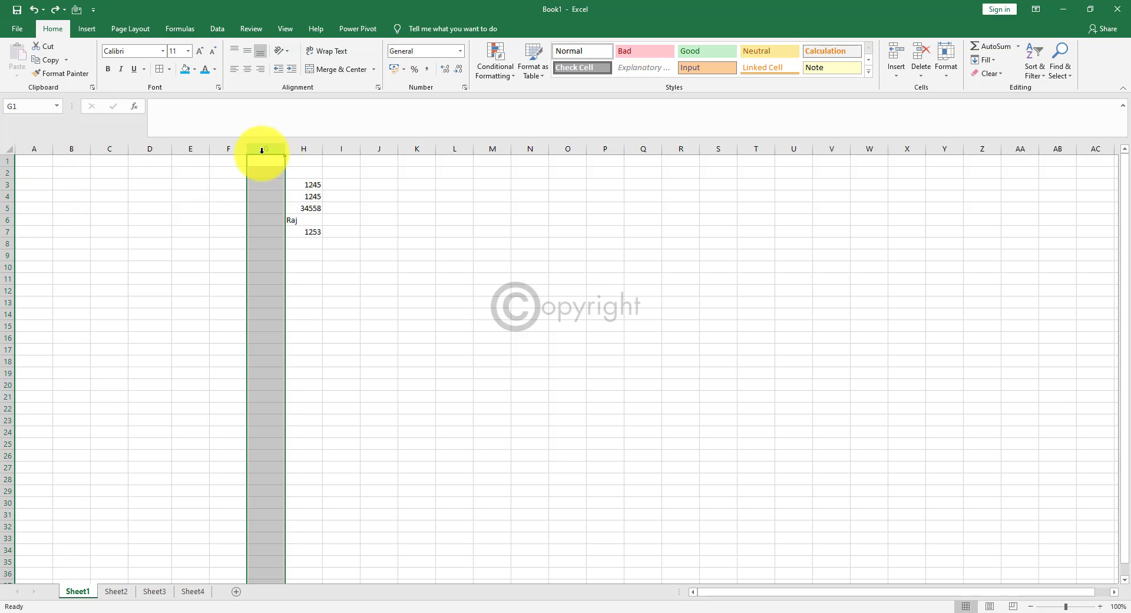
click(3, 184)
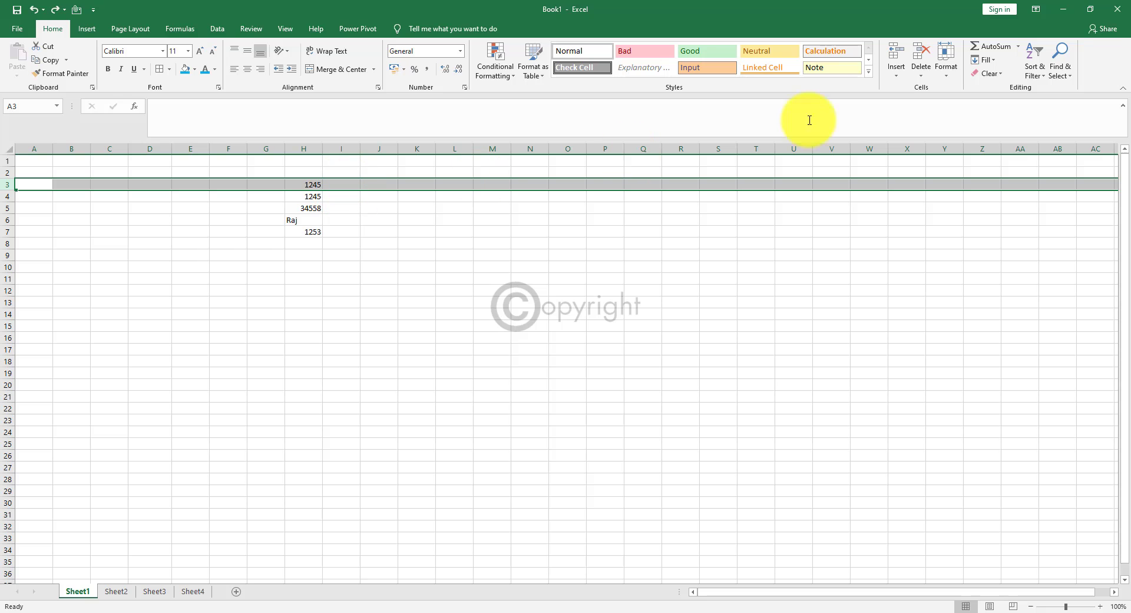
click(947, 71)
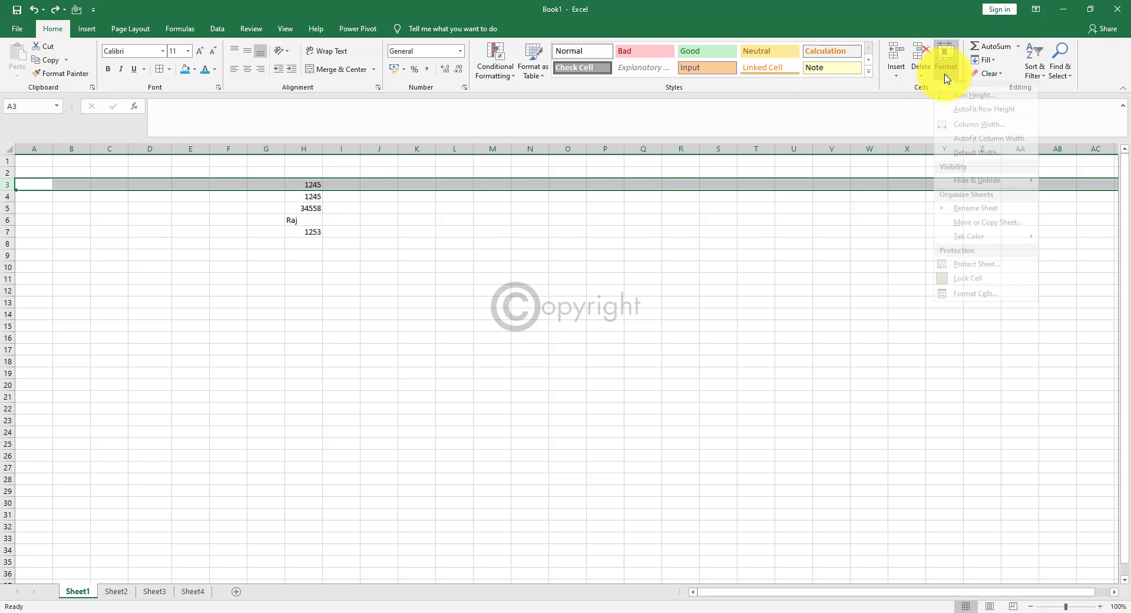
click(963, 107)
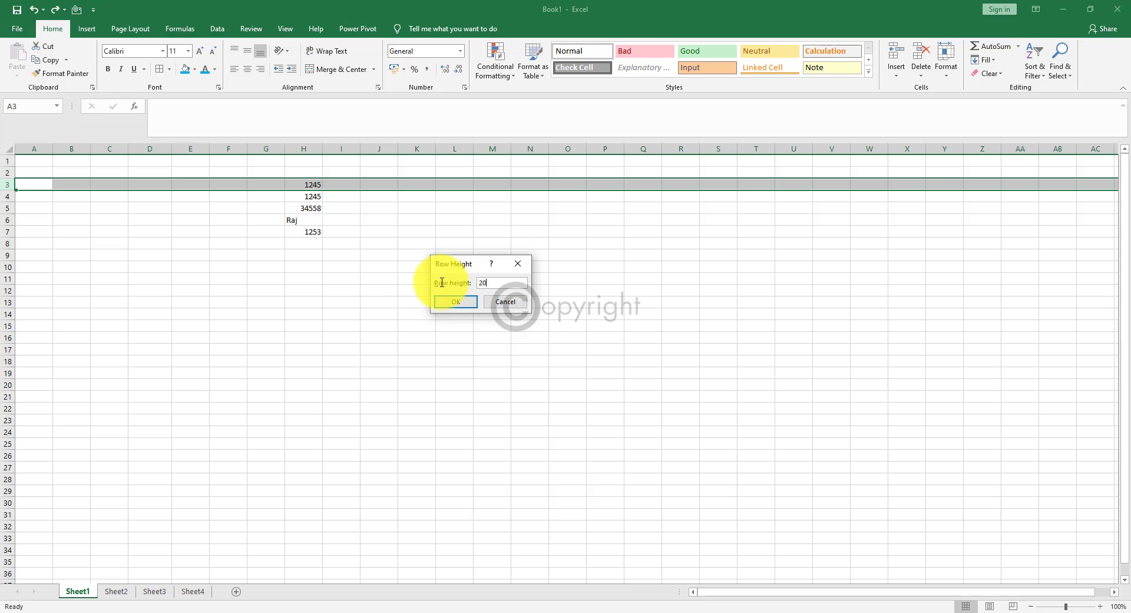
key(Return)
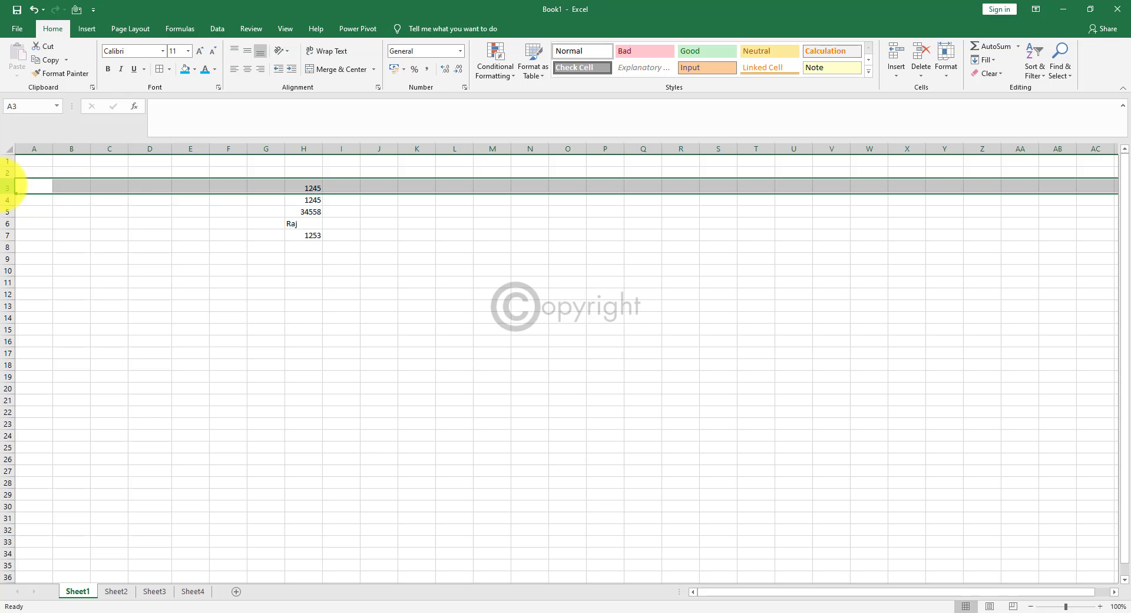
Set row 3's height back to 15 from the row header's shortcut menu.
right_click(8, 186)
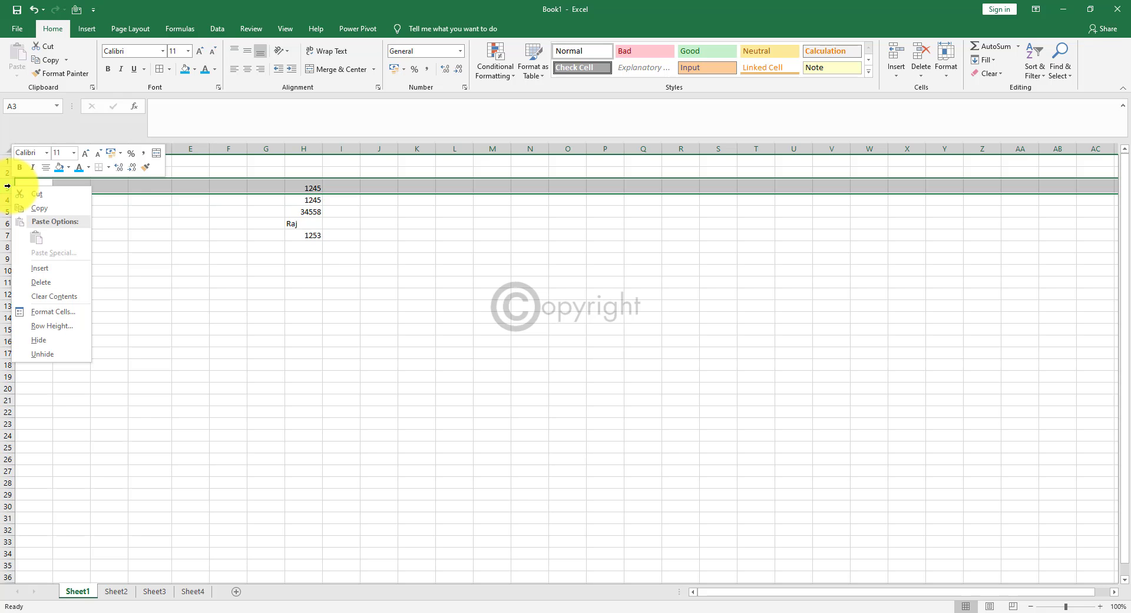
click(61, 327)
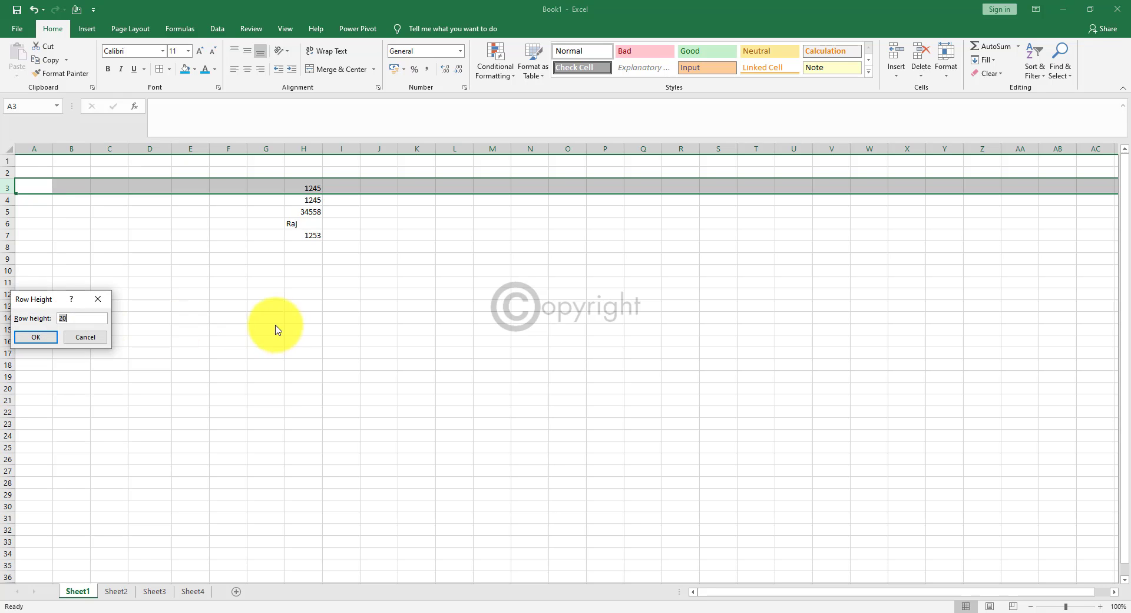
drag(53, 304, 551, 305)
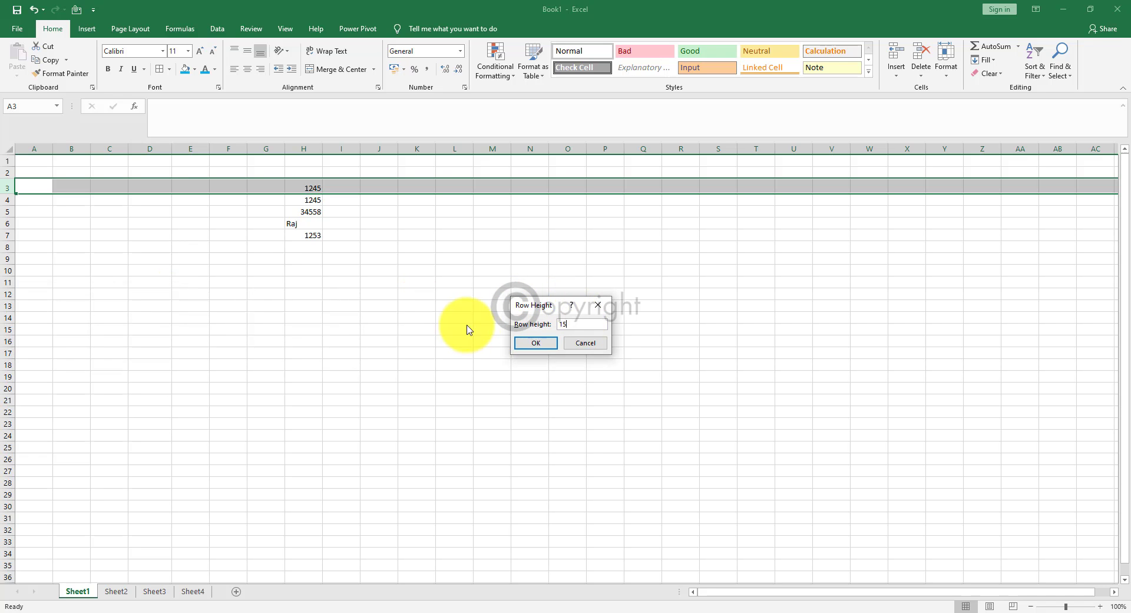
click(533, 343)
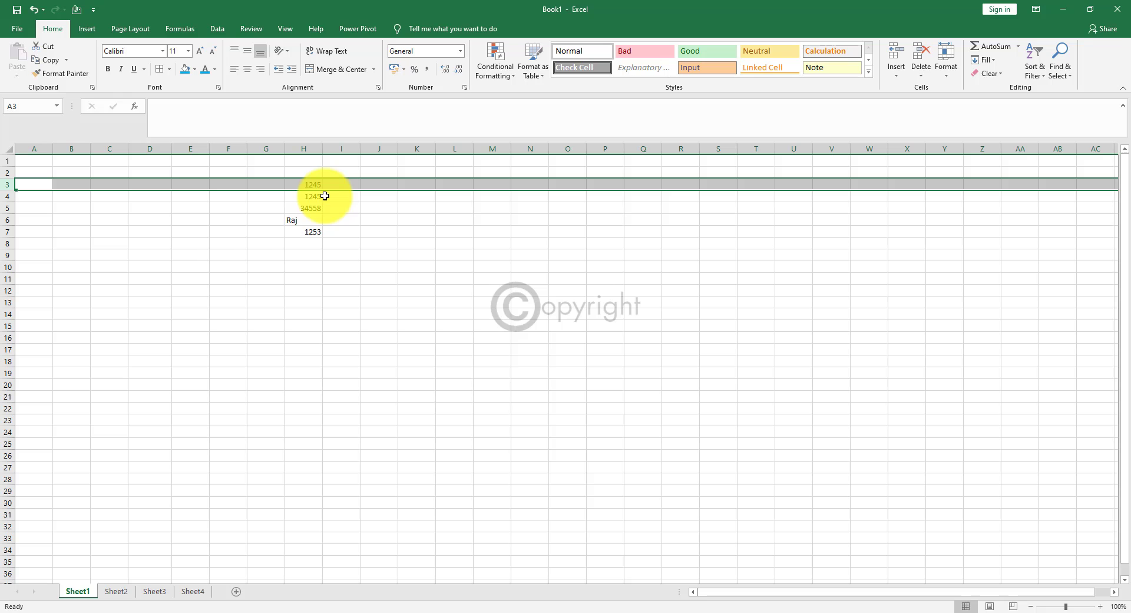
click(345, 196)
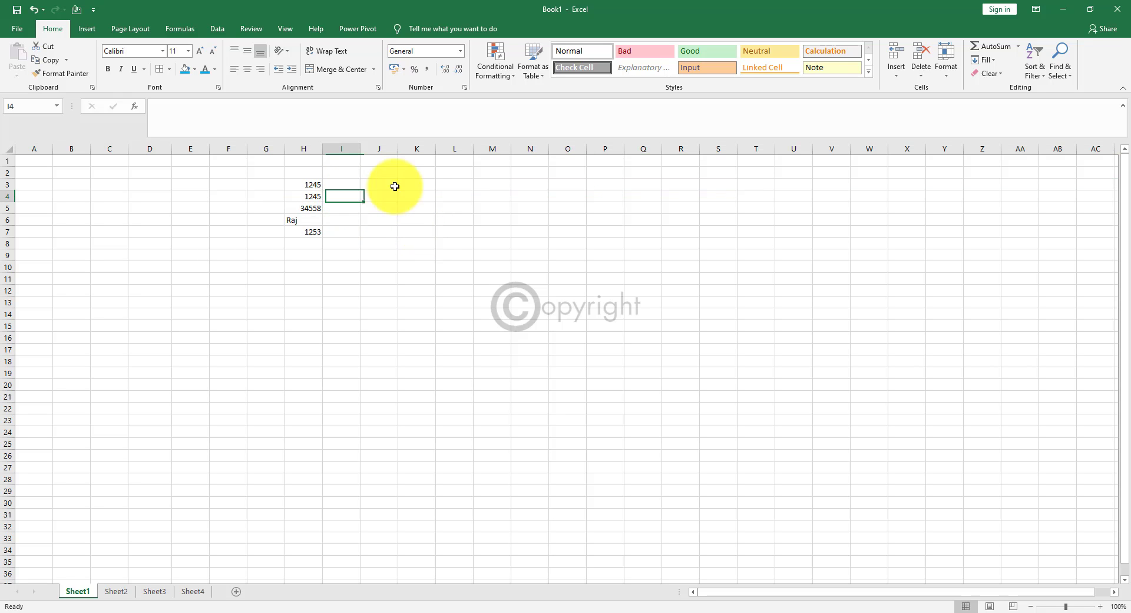
AutoFit row 3's height, then drag it to about 24 points tall.
click(944, 69)
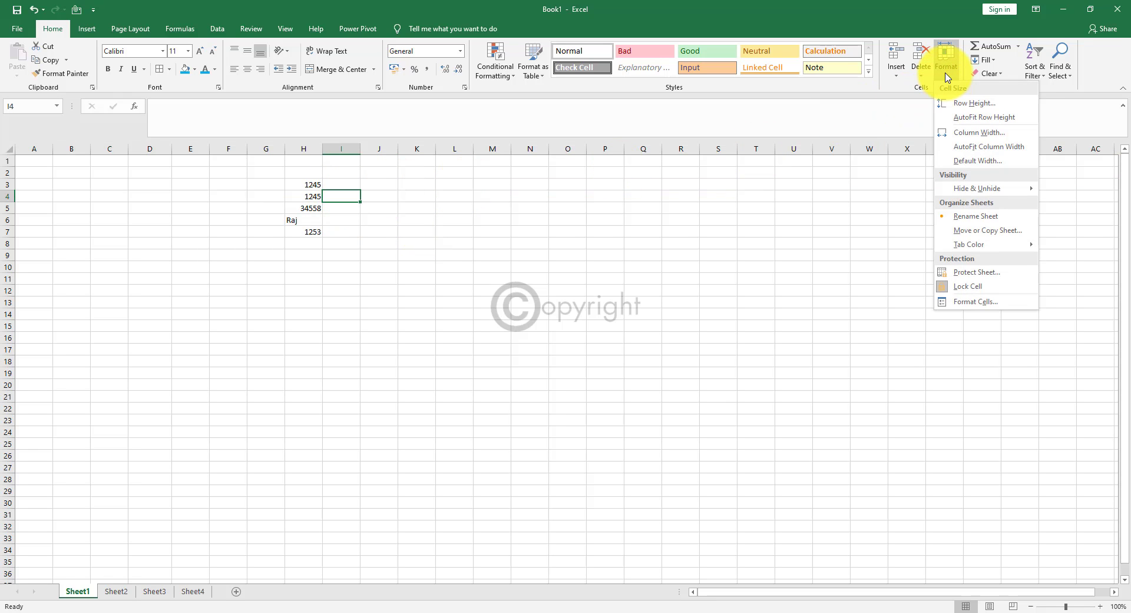
click(973, 117)
mouse_move(7, 190)
mouse_down()
mouse_move(7, 203)
mouse_move(10, 194)
mouse_up()
click(197, 233)
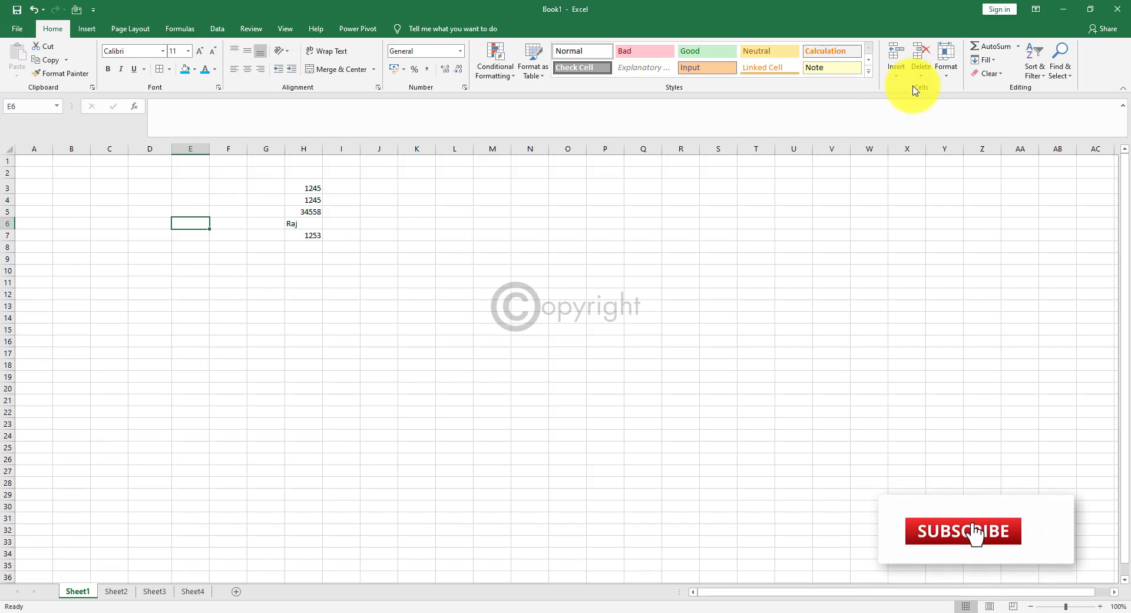
Cancel the Row Height dialog unchanged, then drag row 3's border to make it taller.
click(944, 66)
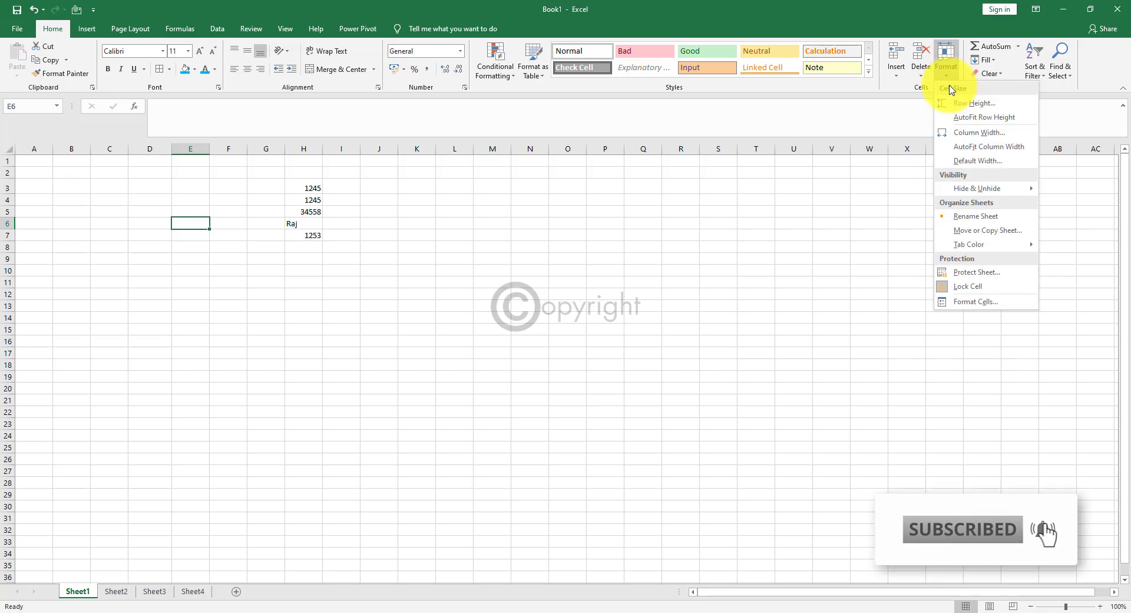
click(284, 278)
right_click(8, 188)
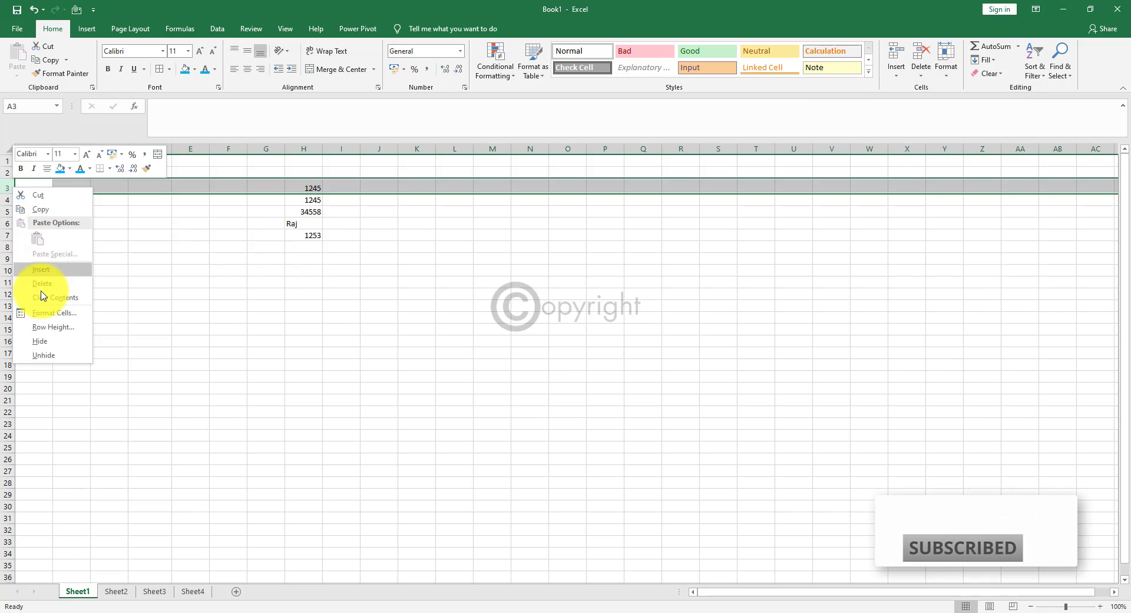
click(49, 327)
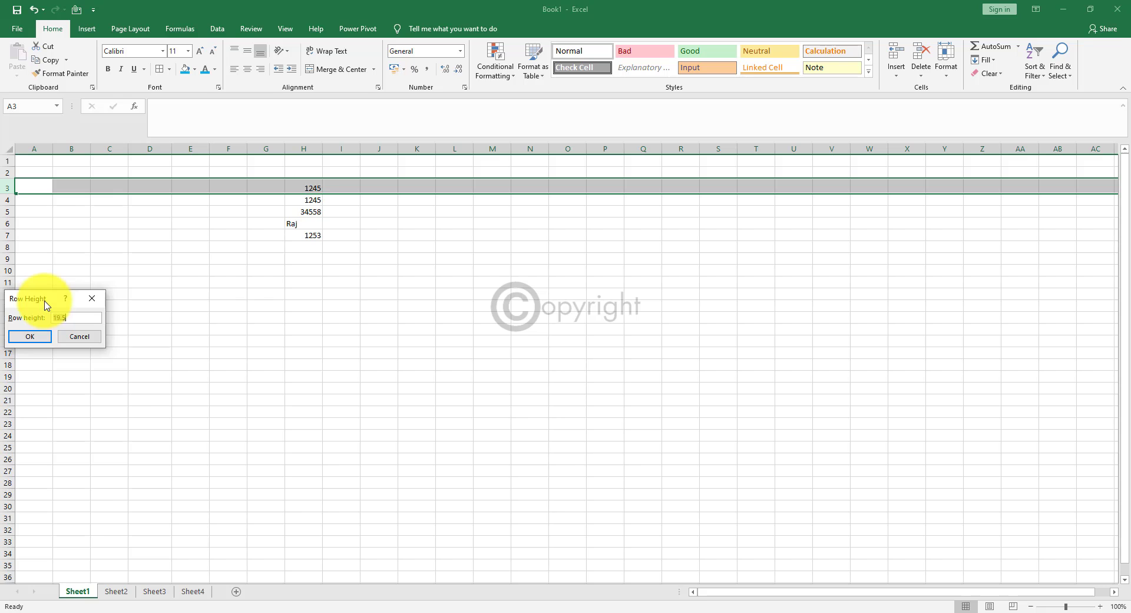
drag(46, 304, 212, 299)
click(262, 298)
click(88, 224)
click(8, 187)
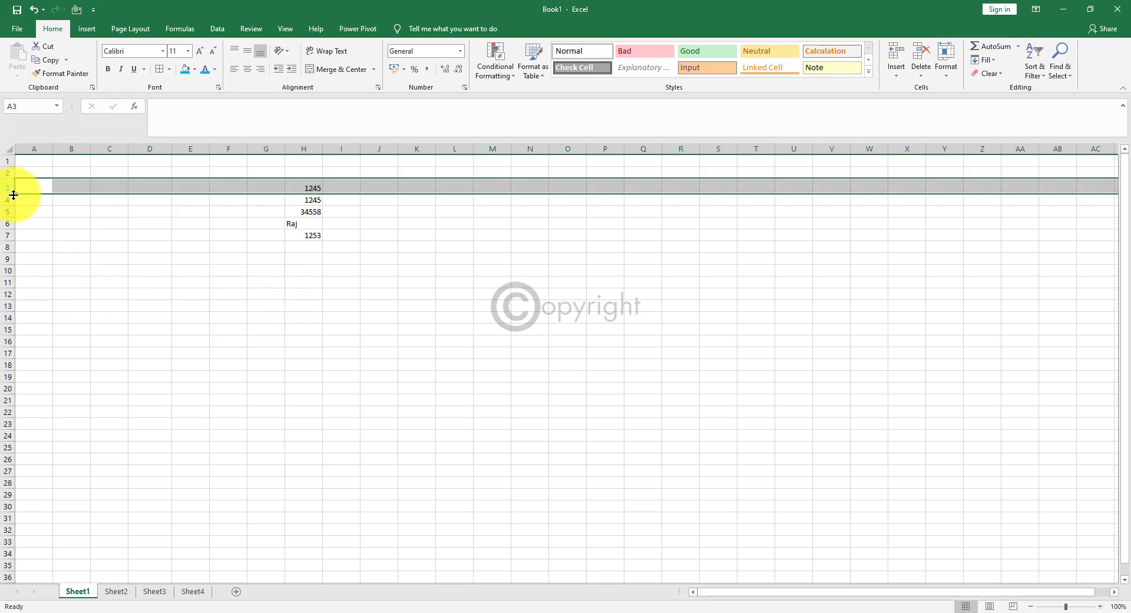
drag(13, 193, 13, 217)
Stretch row 3 to 48.75 points high by dragging its border.
click(304, 387)
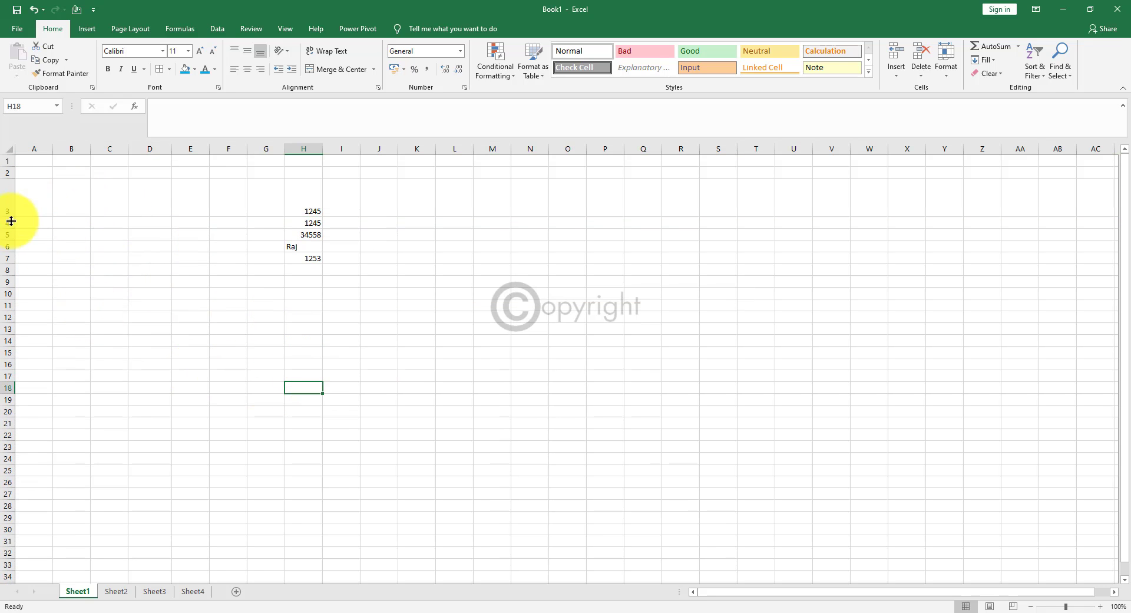
drag(10, 216, 10, 240)
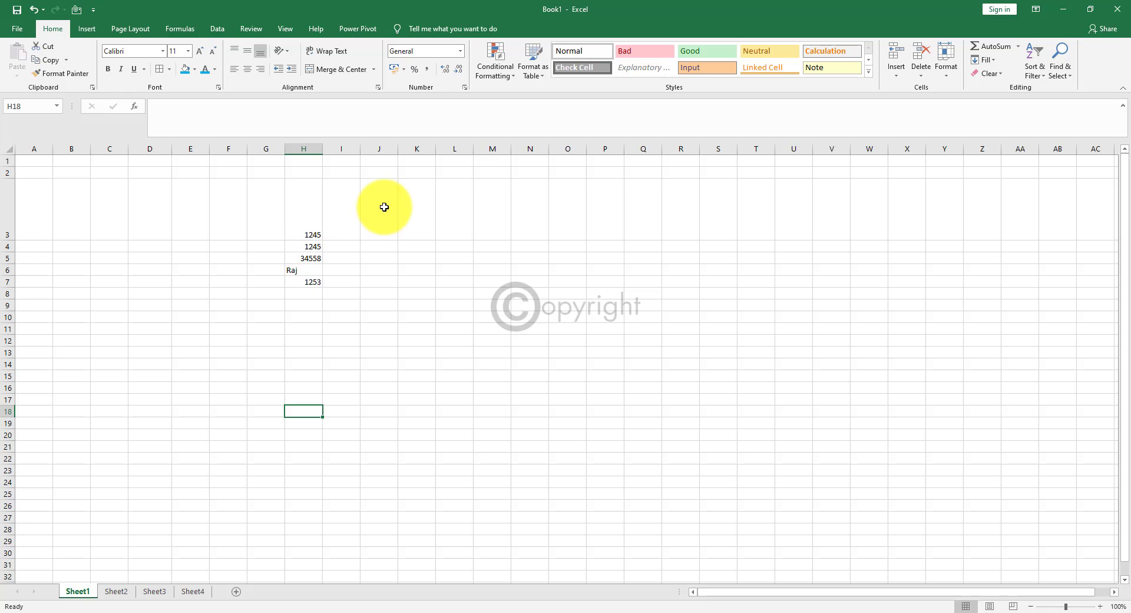
click(9, 200)
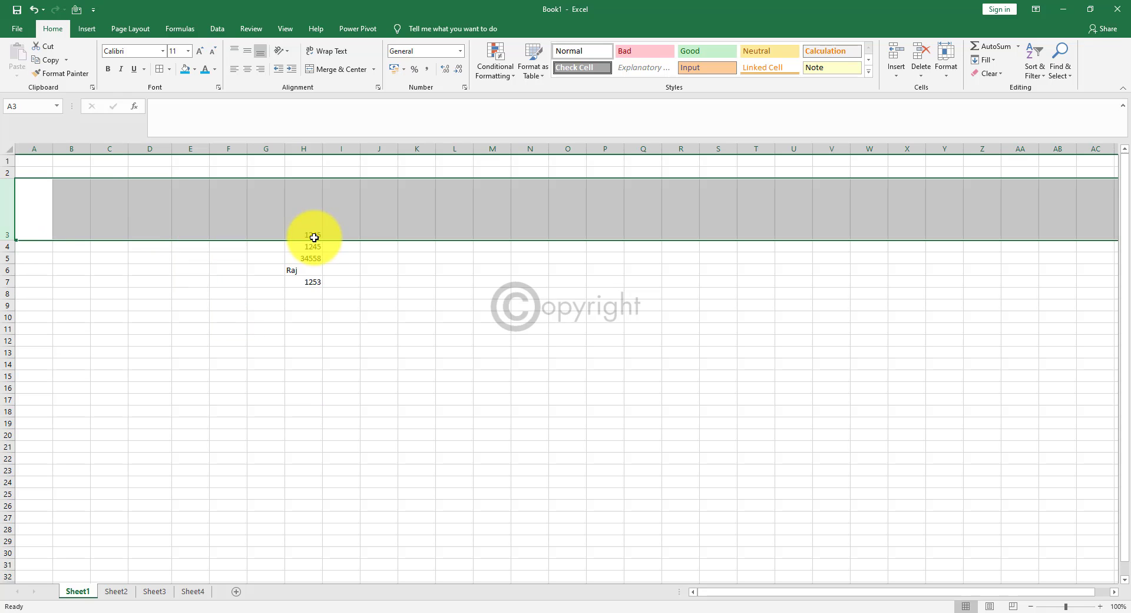
click(946, 73)
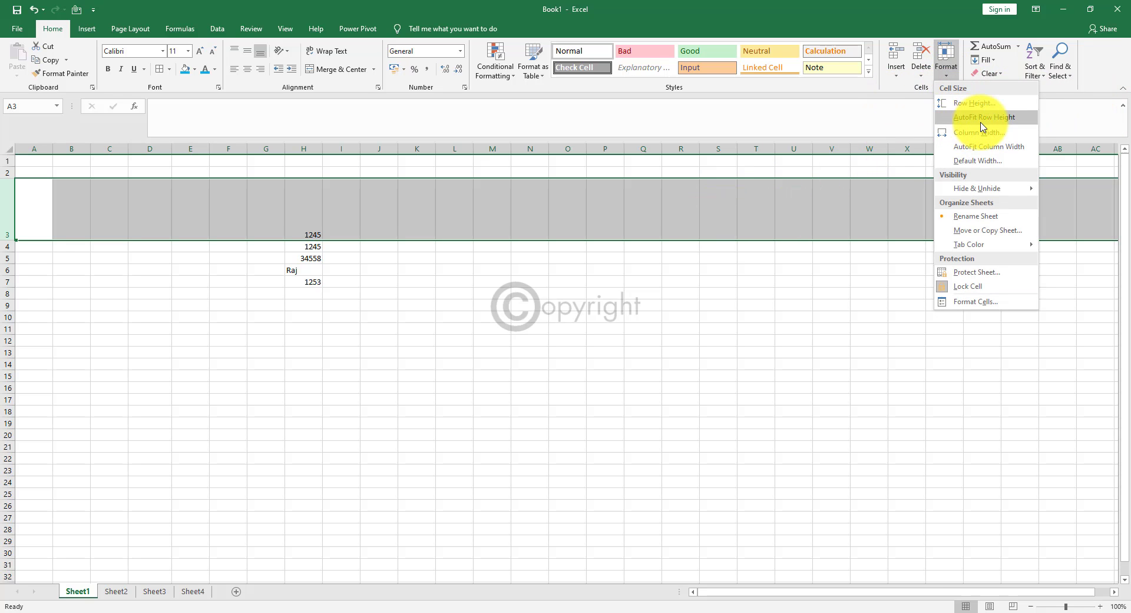
click(633, 330)
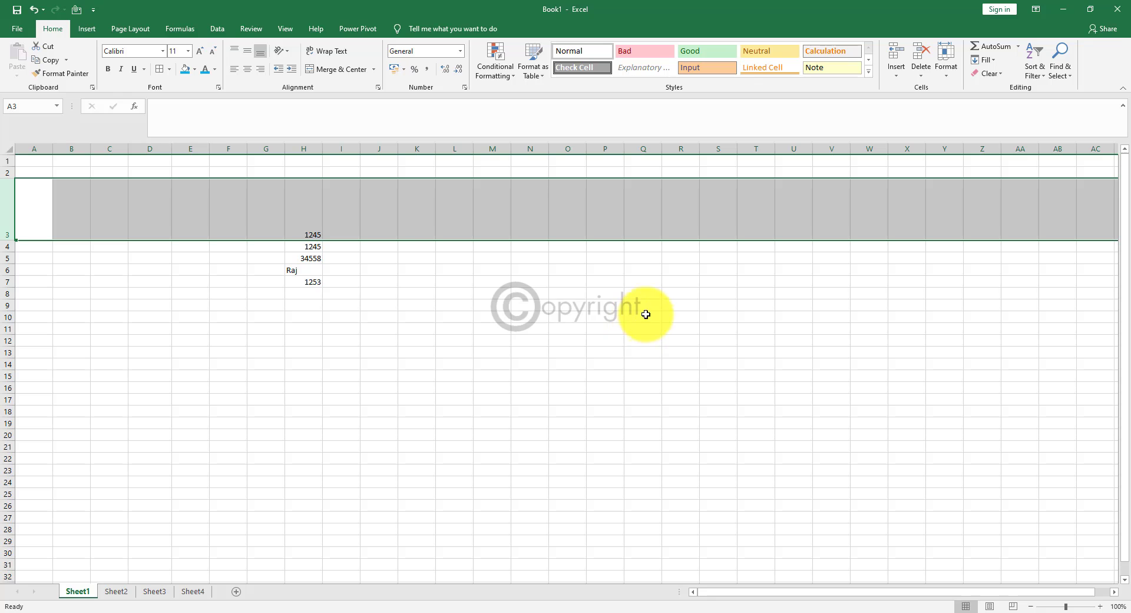
click(297, 219)
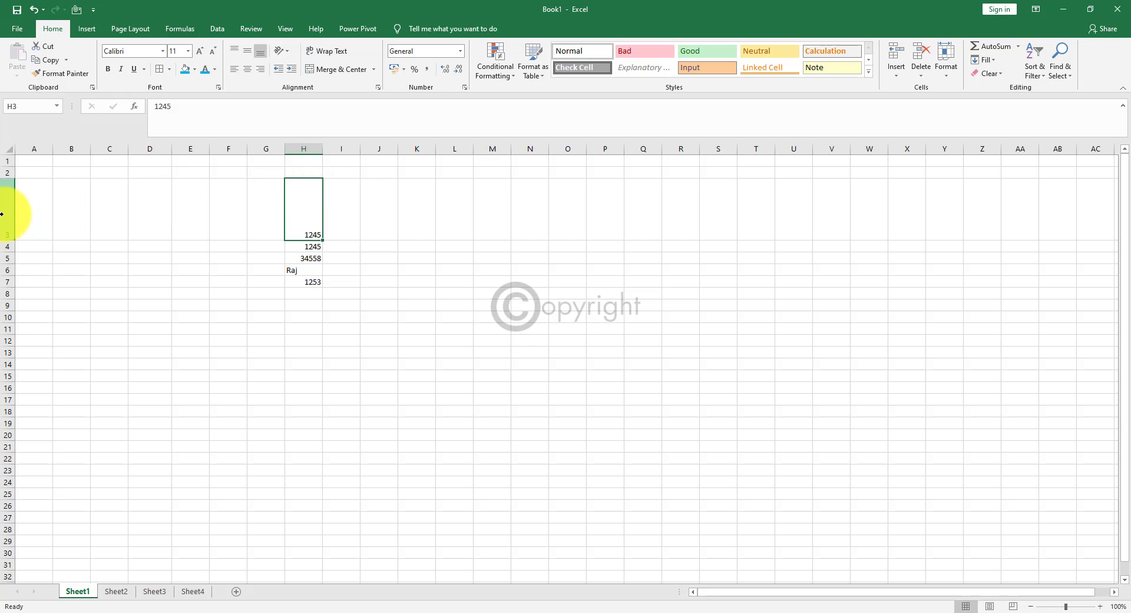
Apply AutoFit Row Height to row 3 from the Format menu.
click(2, 213)
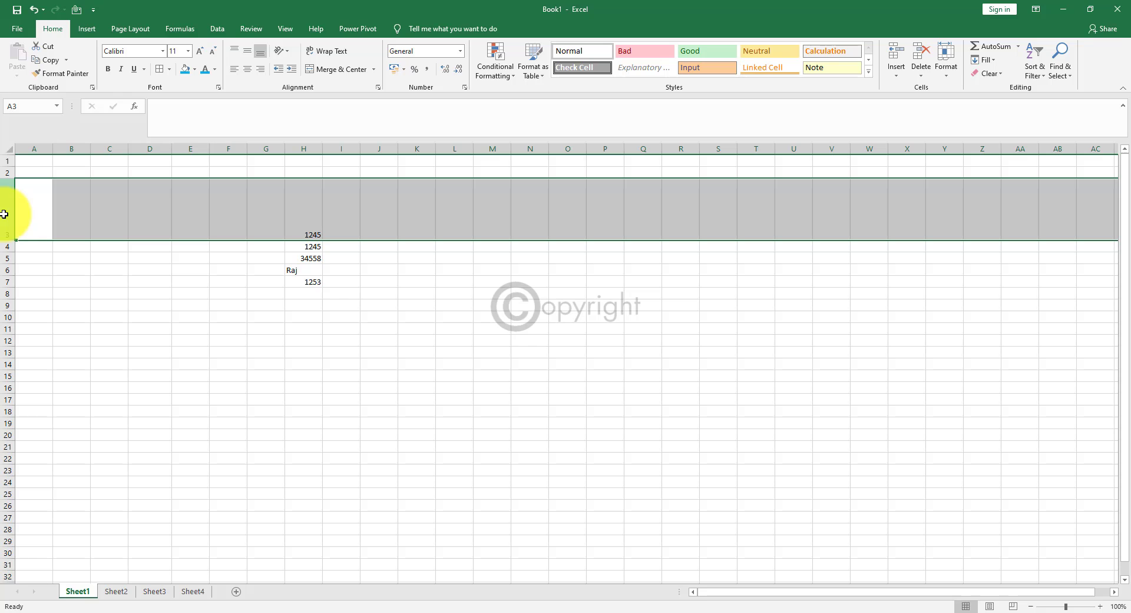
click(954, 73)
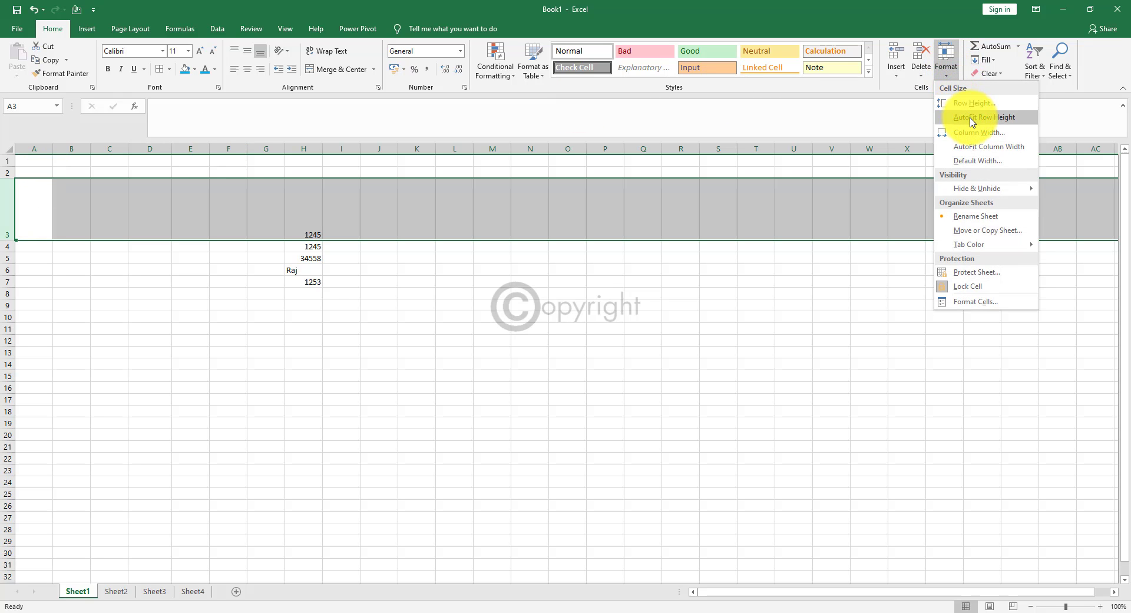
click(972, 117)
click(501, 291)
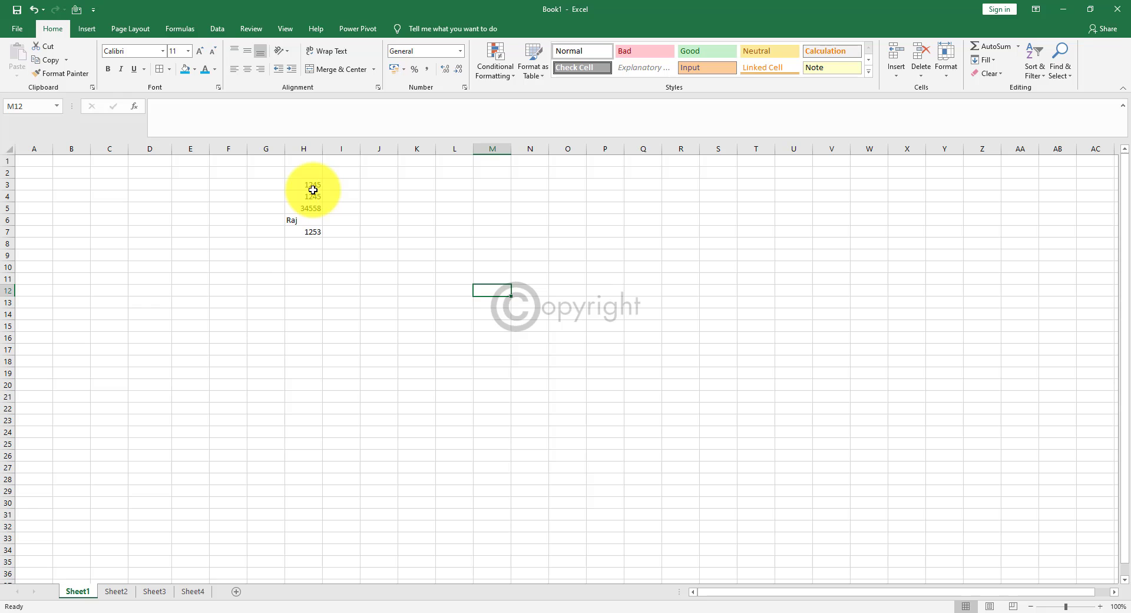
Drag row 3 much taller, then double-click its border to autofit it back.
click(9, 186)
drag(9, 190, 11, 244)
click(213, 295)
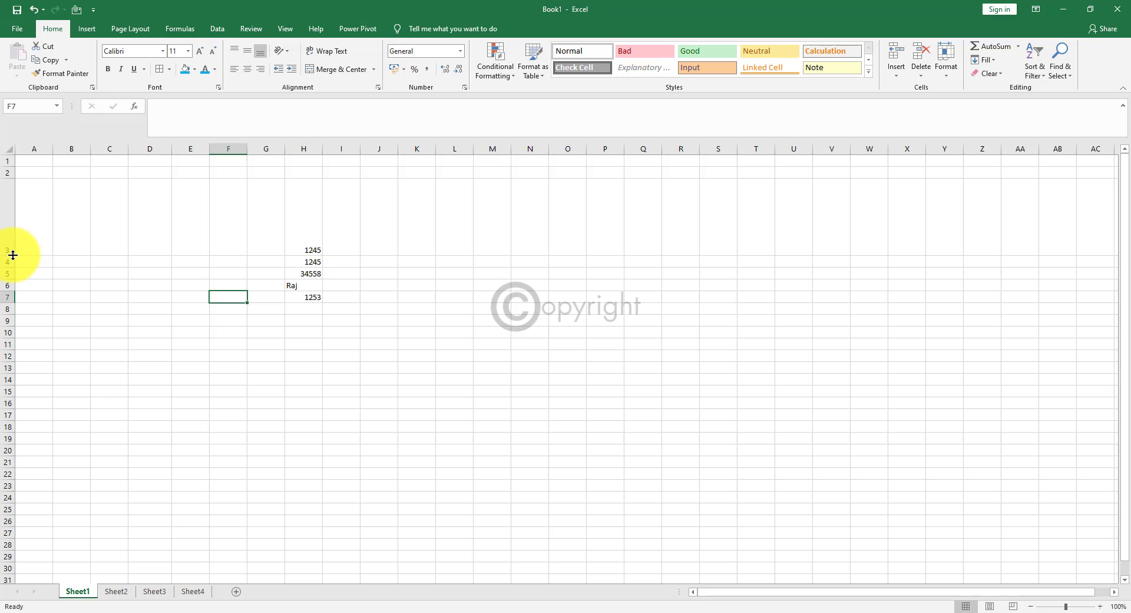
double_click(12, 256)
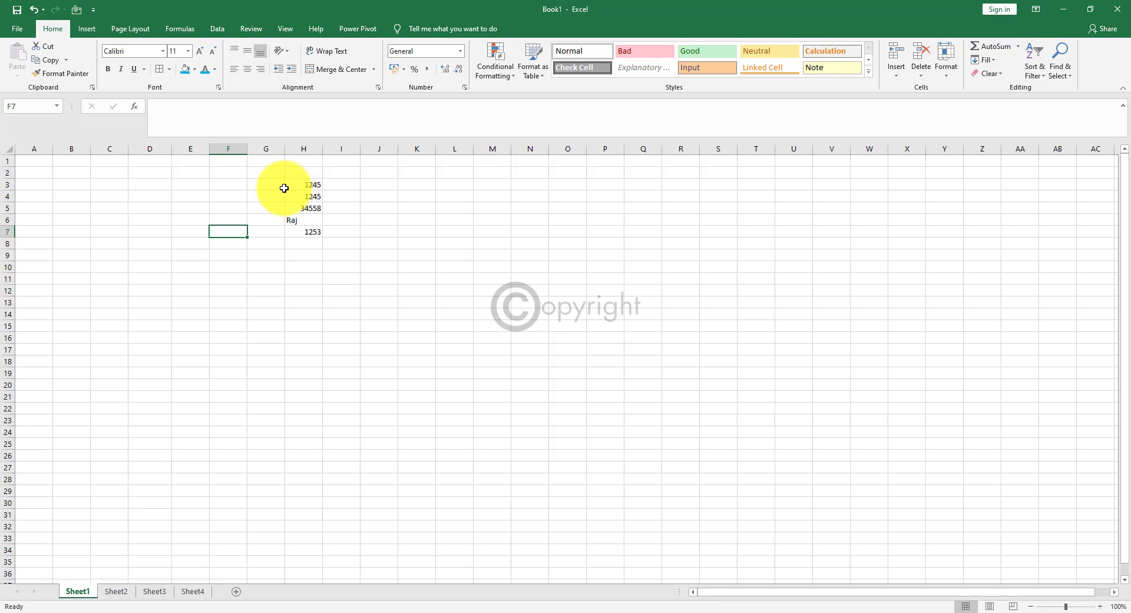
click(284, 187)
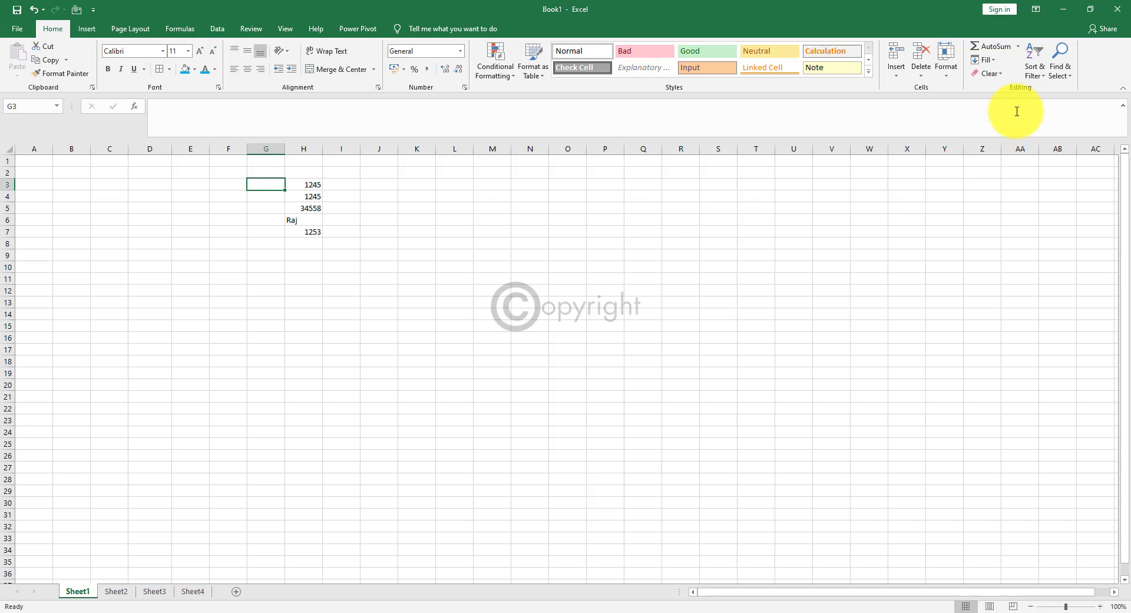
Set column H's width to 20 from its right-click menu.
click(336, 184)
click(954, 73)
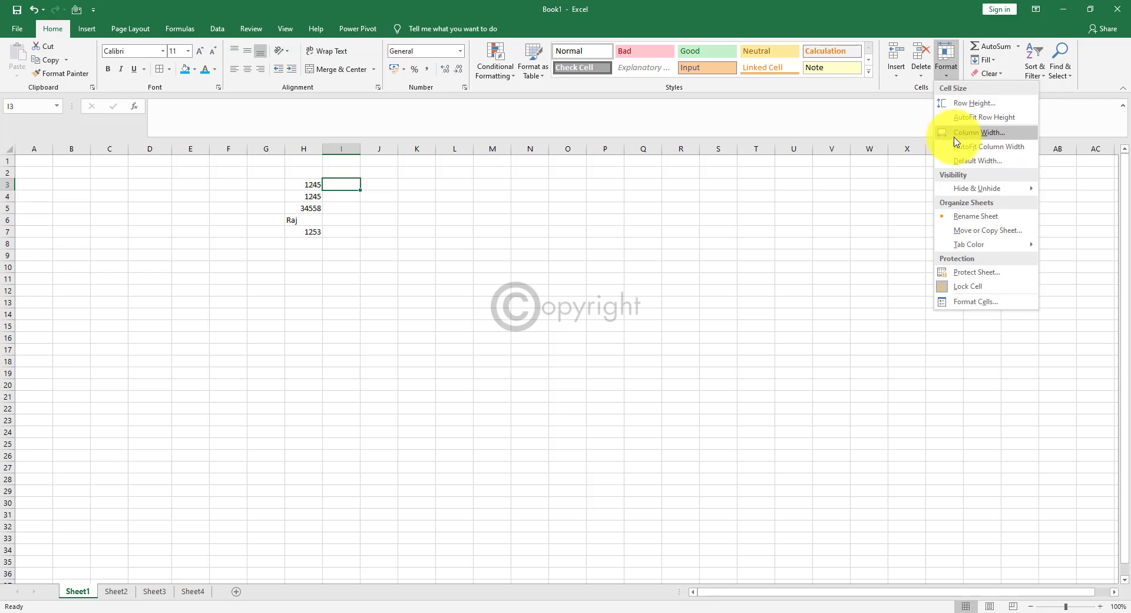
key(Escape)
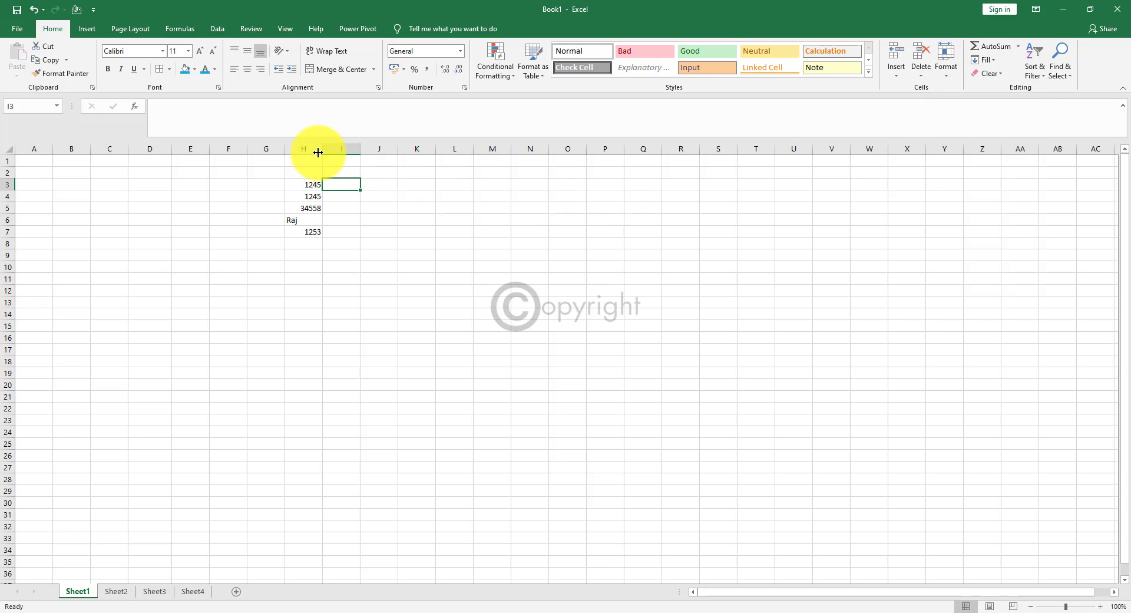
click(313, 147)
right_click(313, 147)
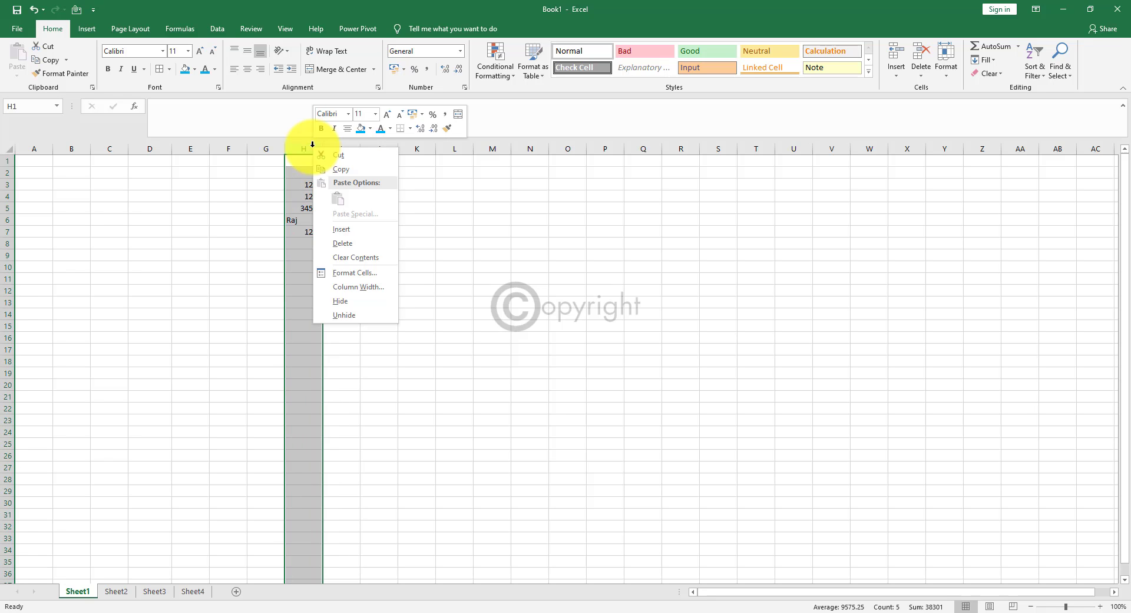
click(357, 286)
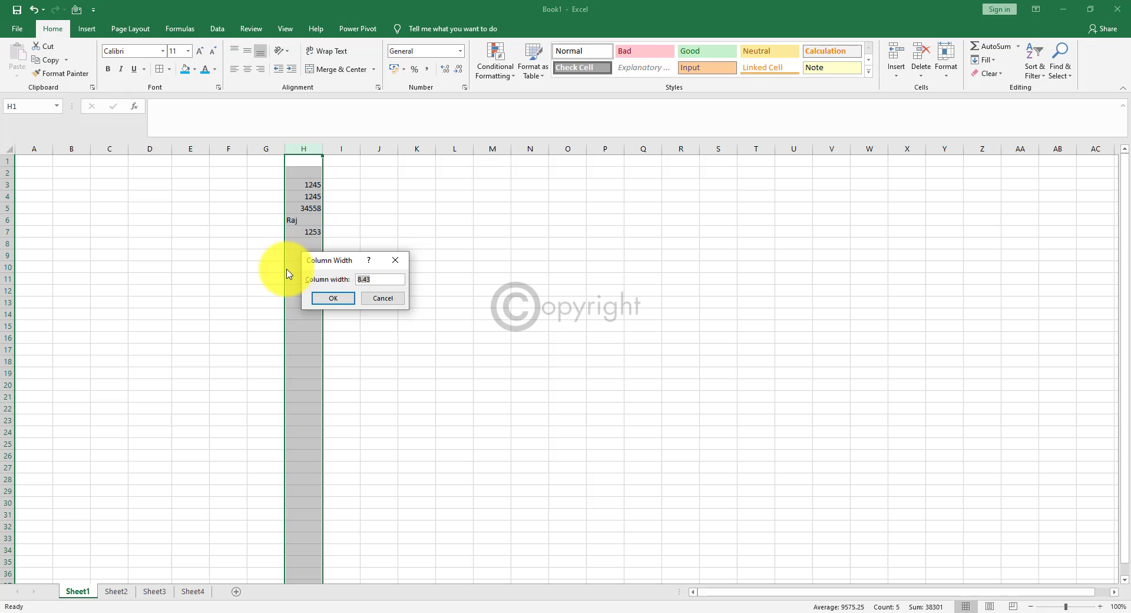
text(20)
key(Return)
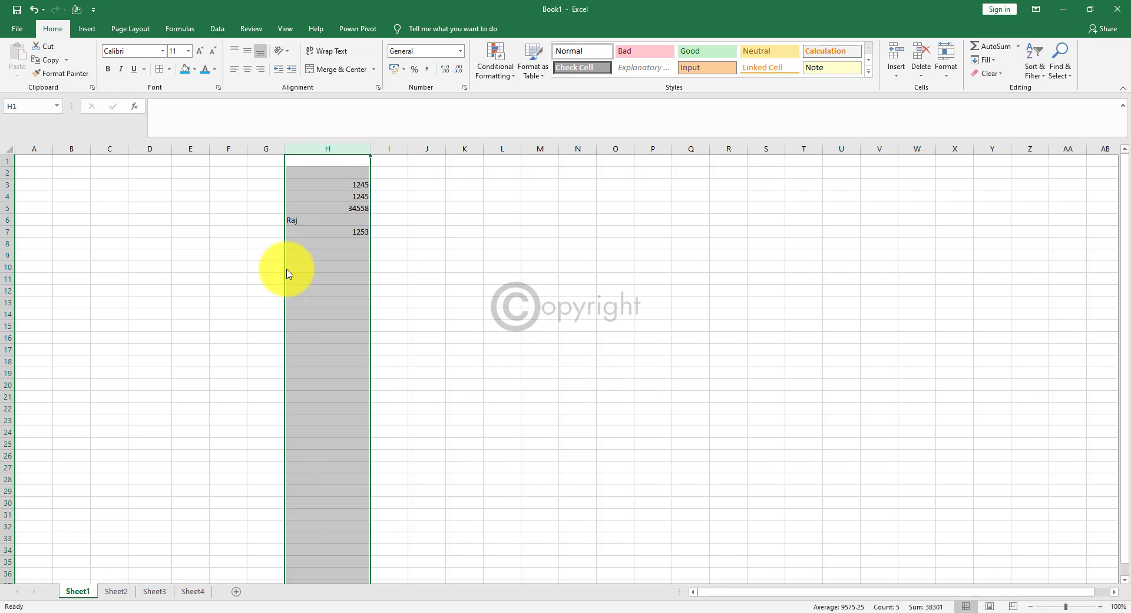
Drag column H to width 55, set it to 30, then AutoFit it to its contents.
drag(369, 149, 514, 151)
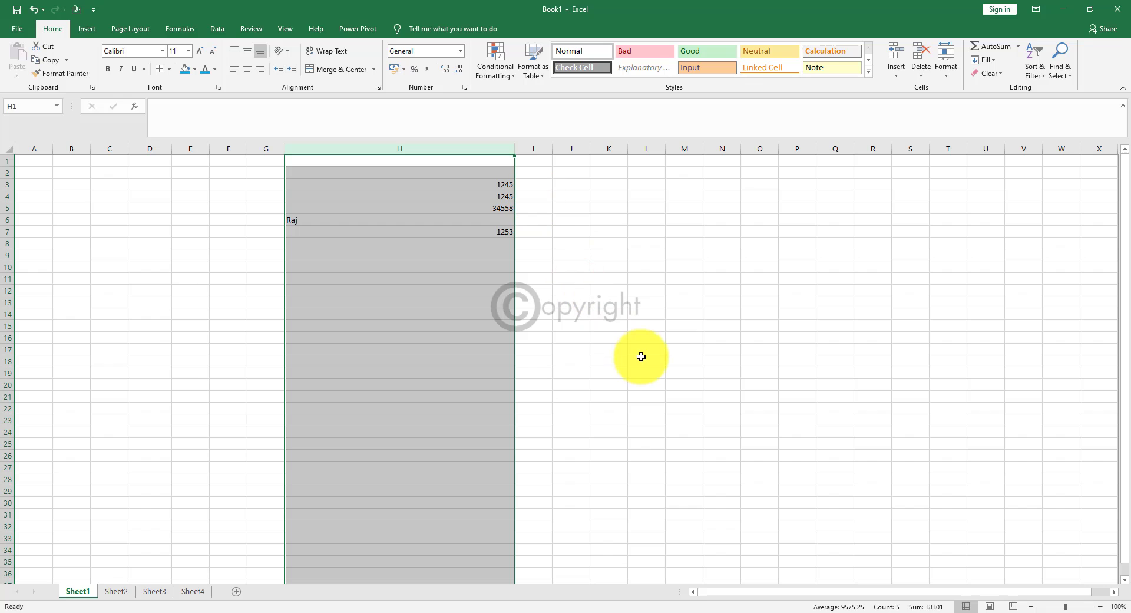
click(948, 71)
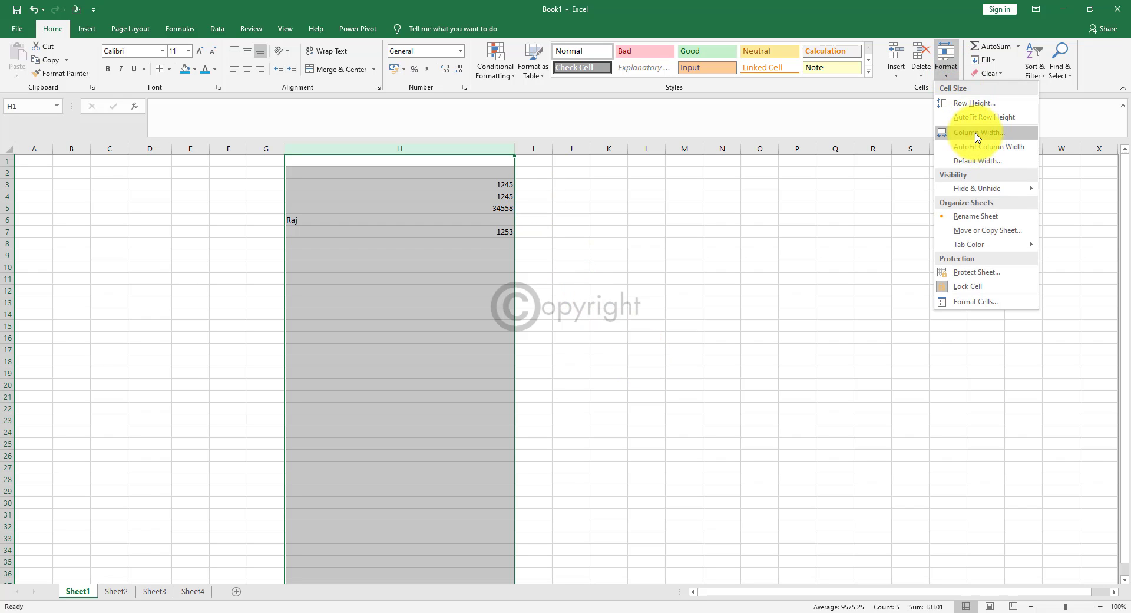
click(1003, 137)
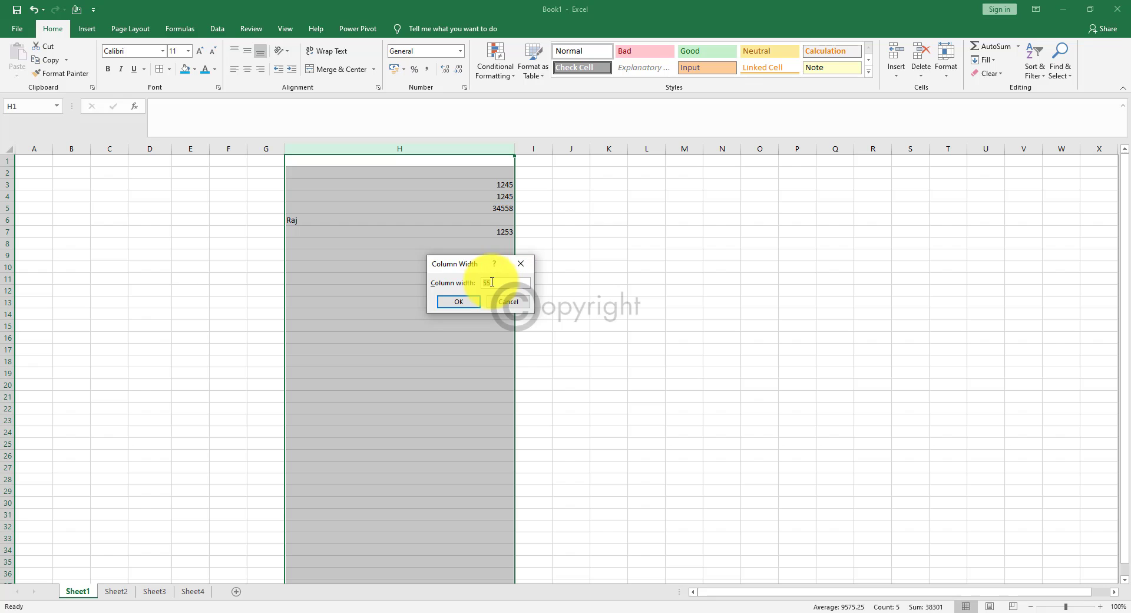
key(Return)
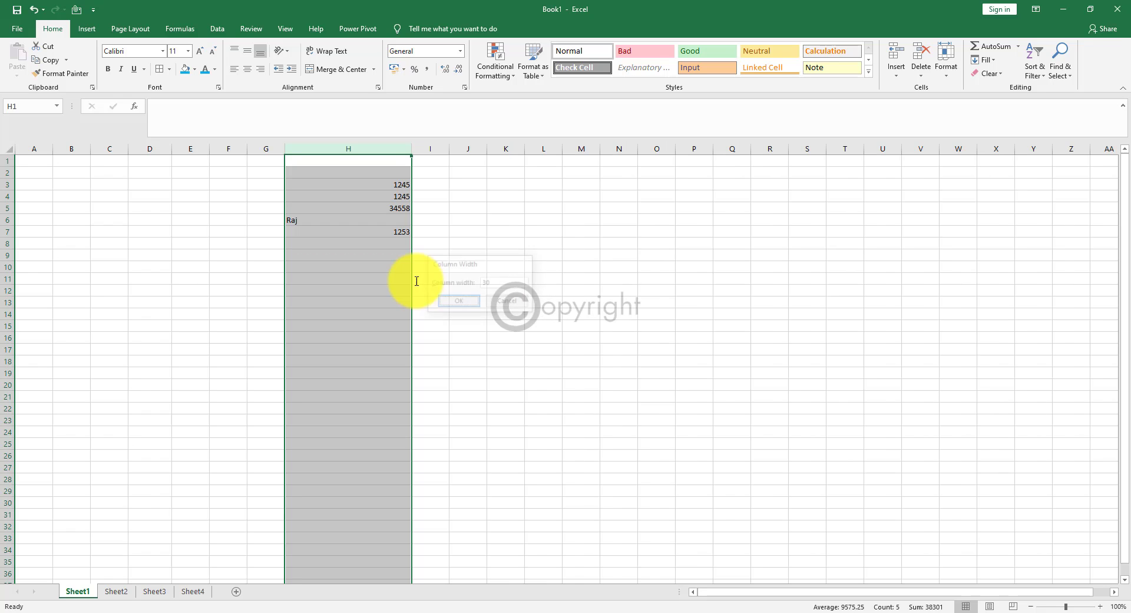
click(953, 73)
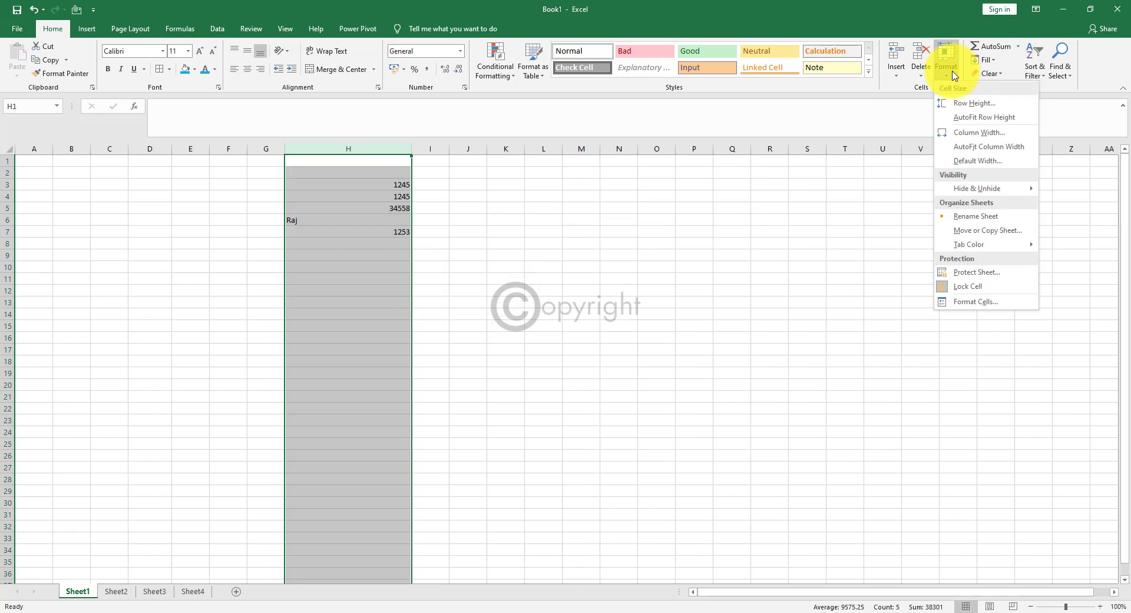
click(978, 150)
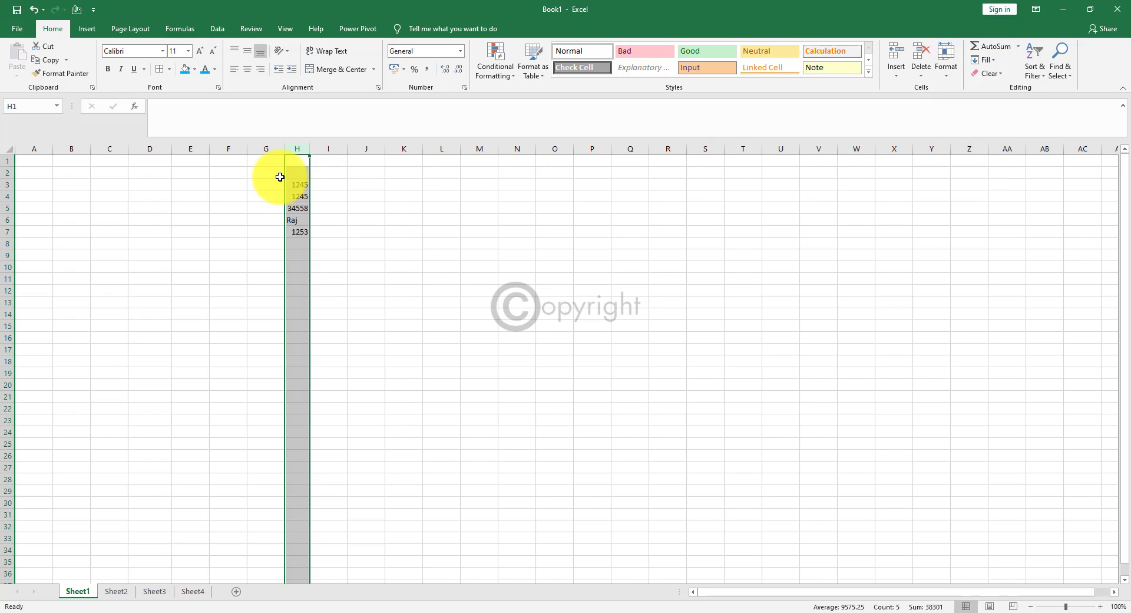
click(297, 173)
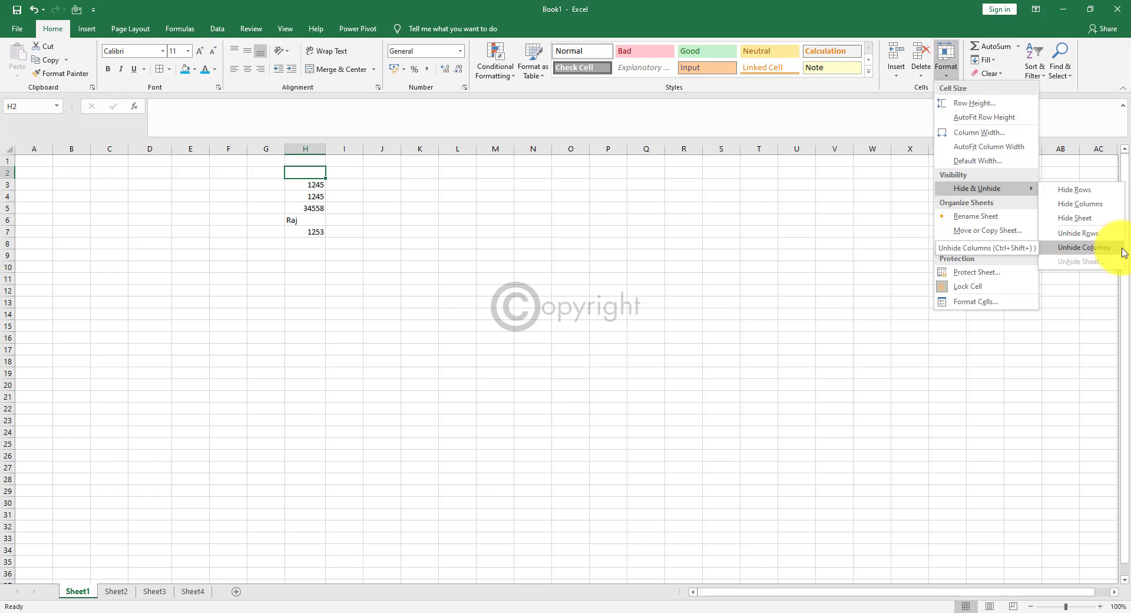
Hide column H using its right-click menu.
click(1084, 248)
click(381, 172)
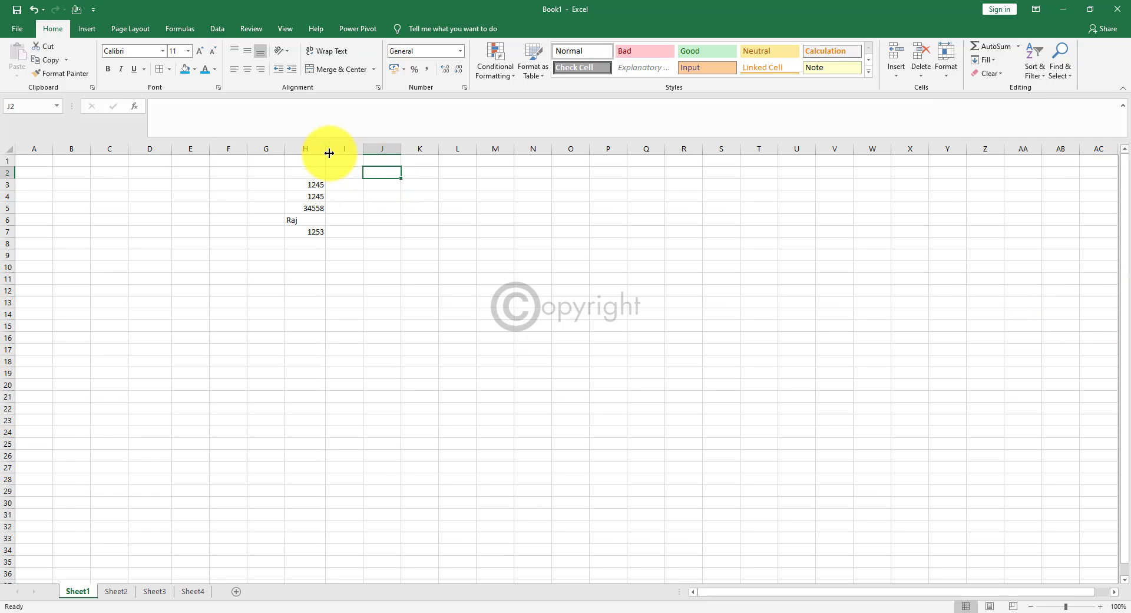
click(306, 148)
right_click(312, 150)
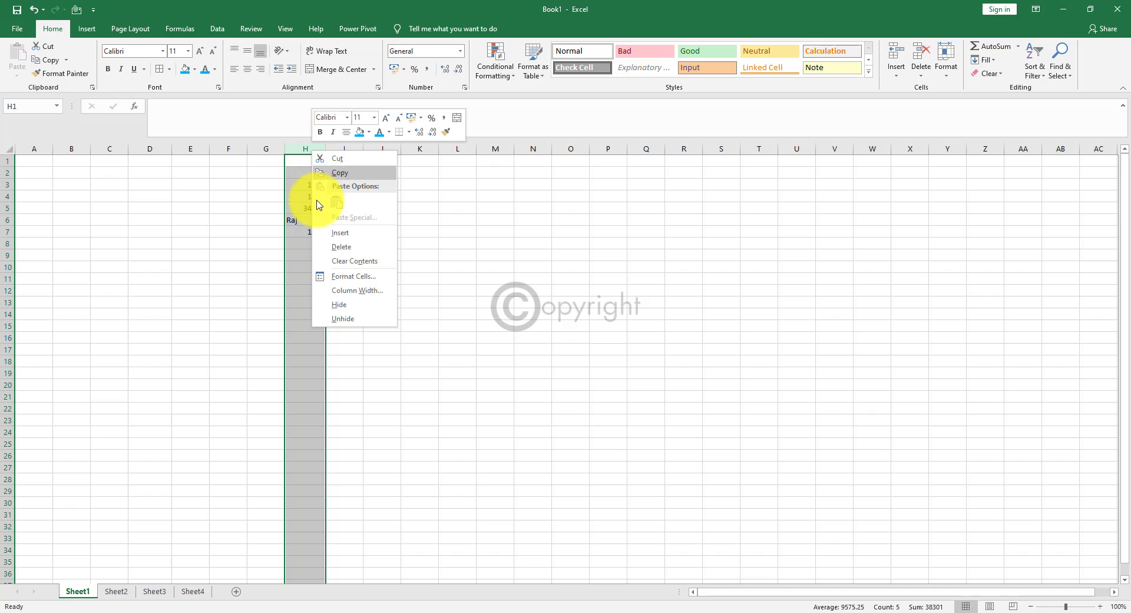
click(344, 305)
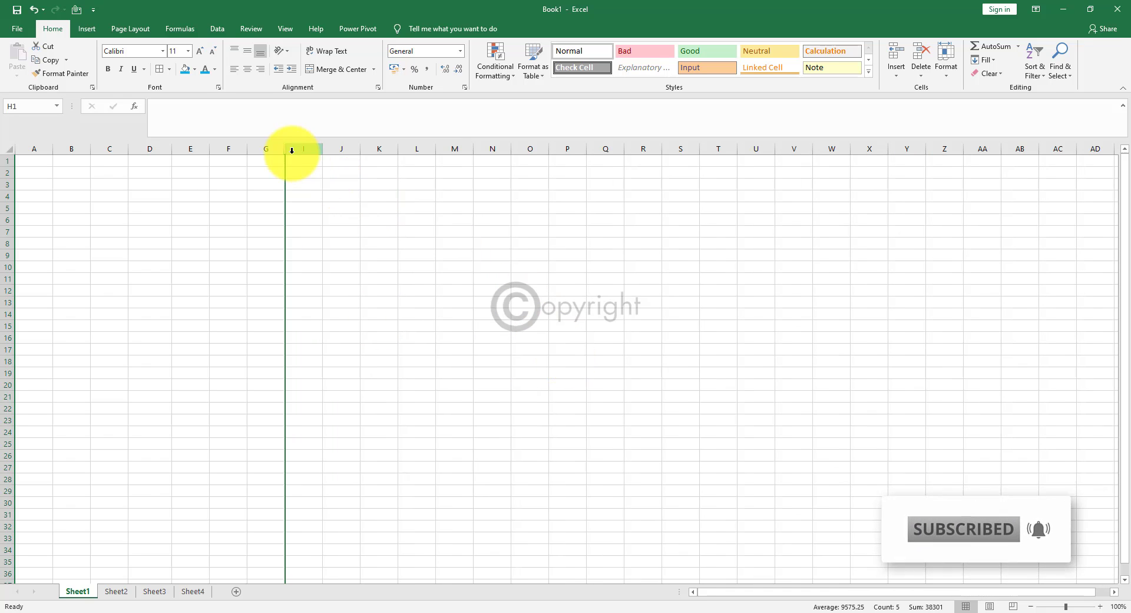
Select columns G through I and unhide the hidden column H.
drag(278, 147, 301, 147)
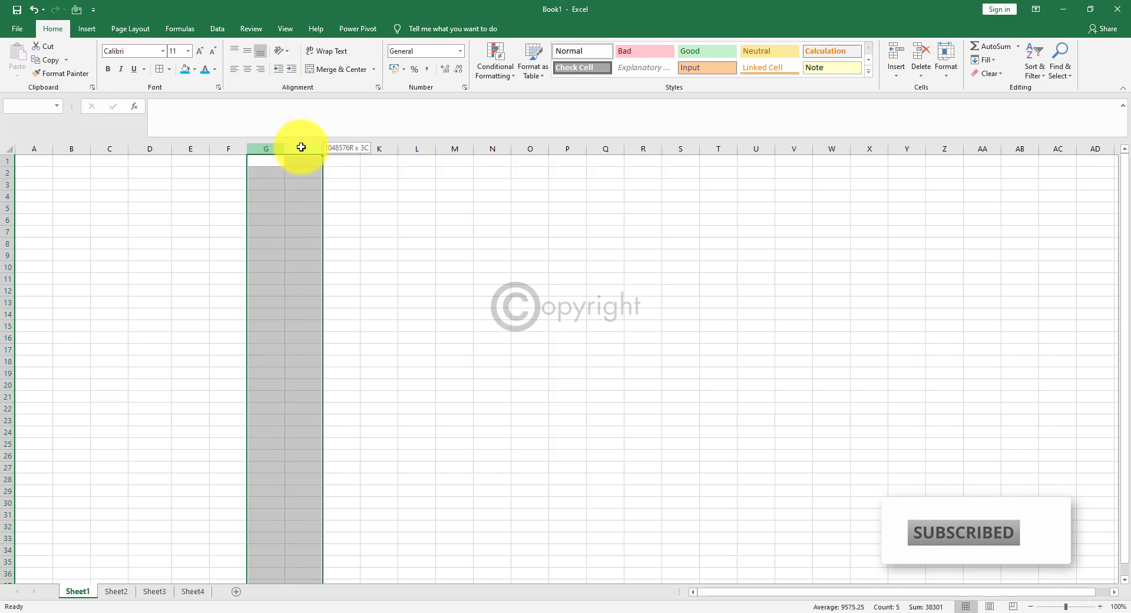
click(303, 194)
click(265, 149)
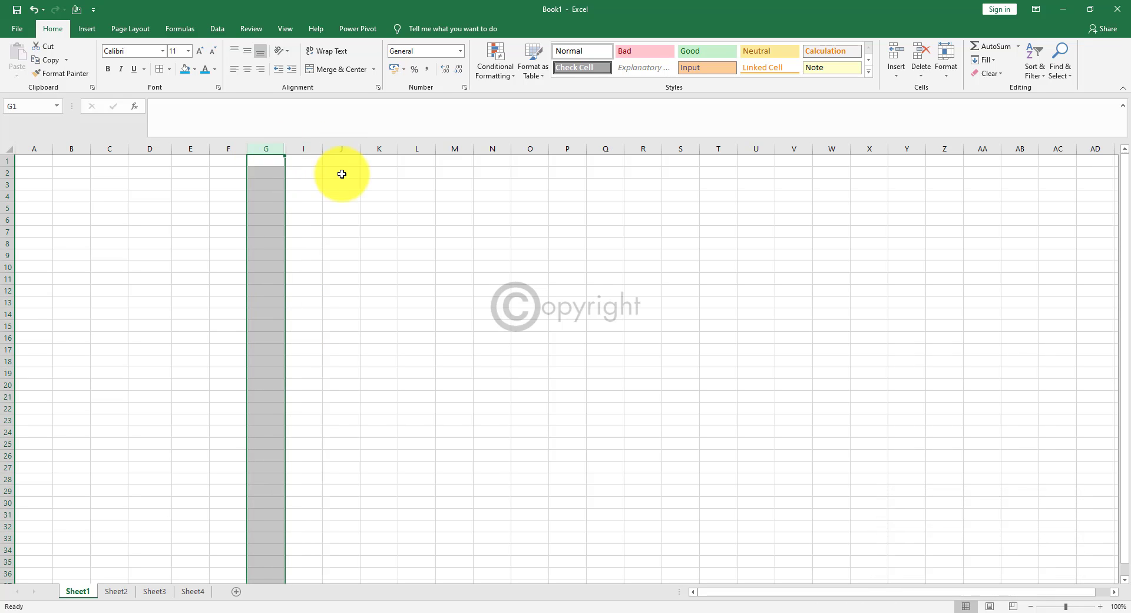
click(341, 173)
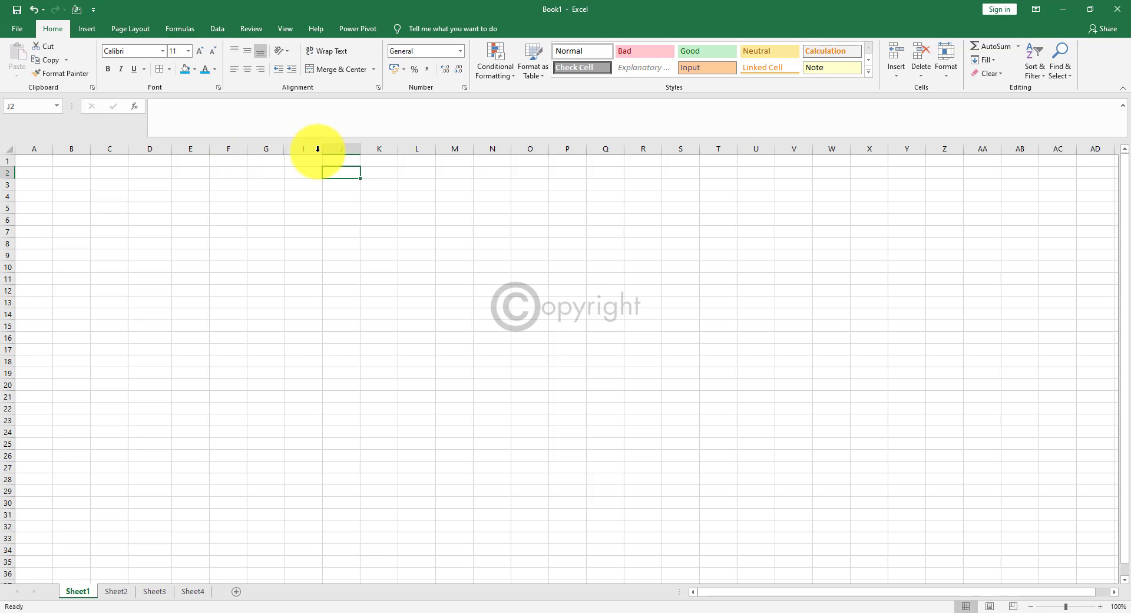
drag(266, 147, 298, 151)
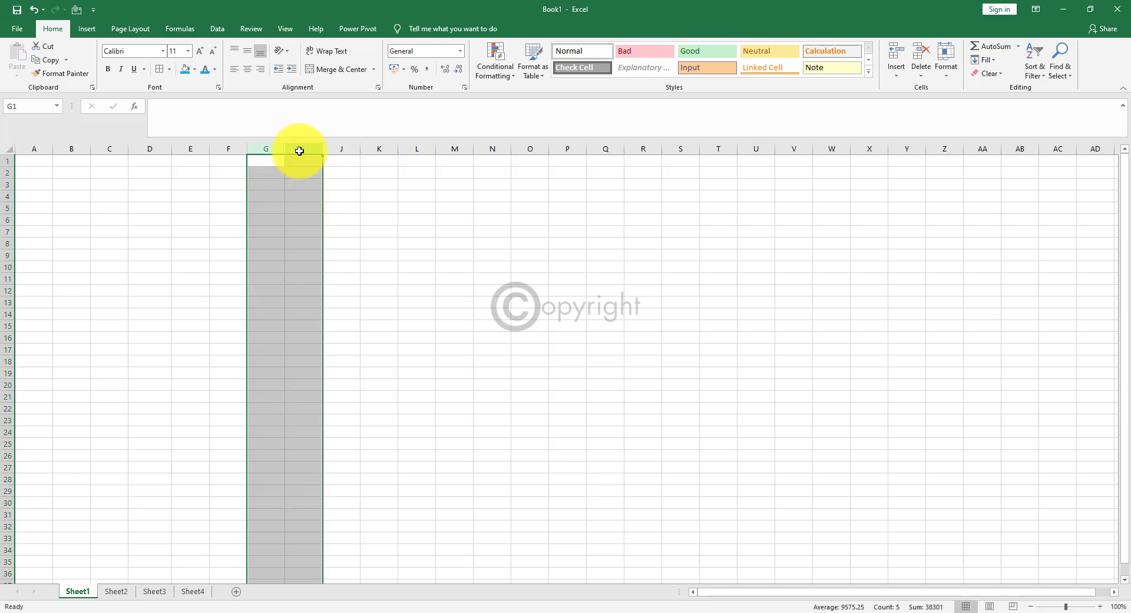
right_click(300, 150)
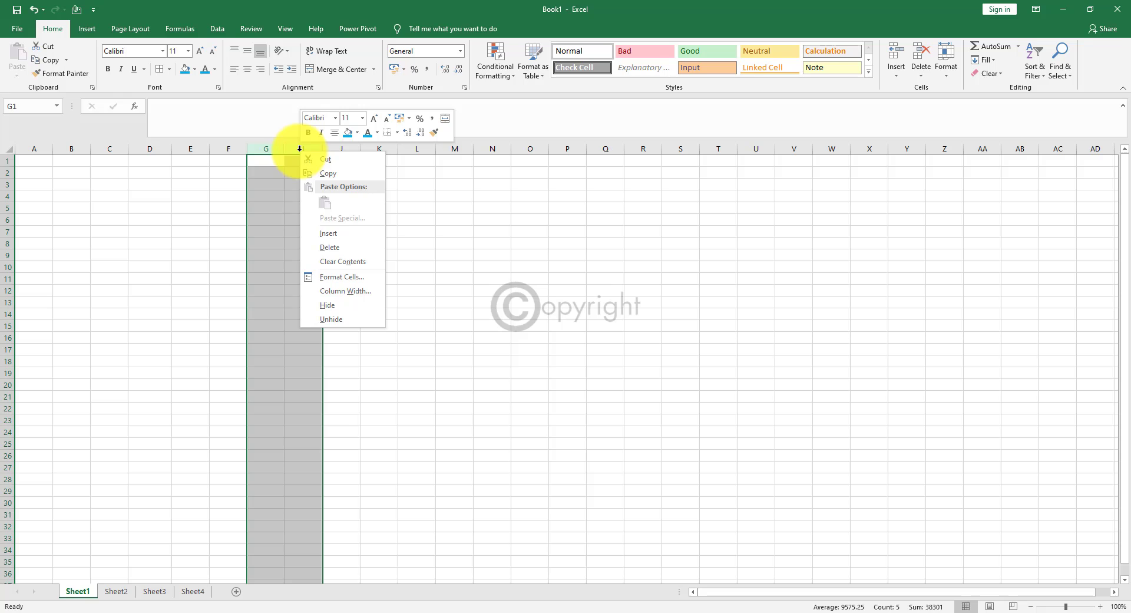
click(341, 319)
click(308, 160)
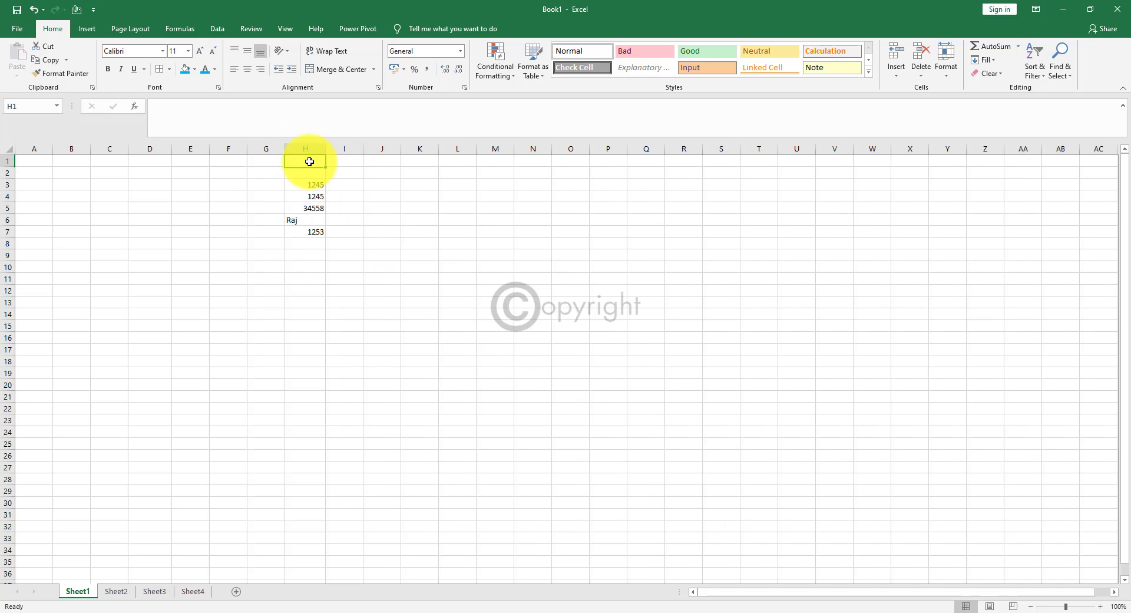
click(309, 147)
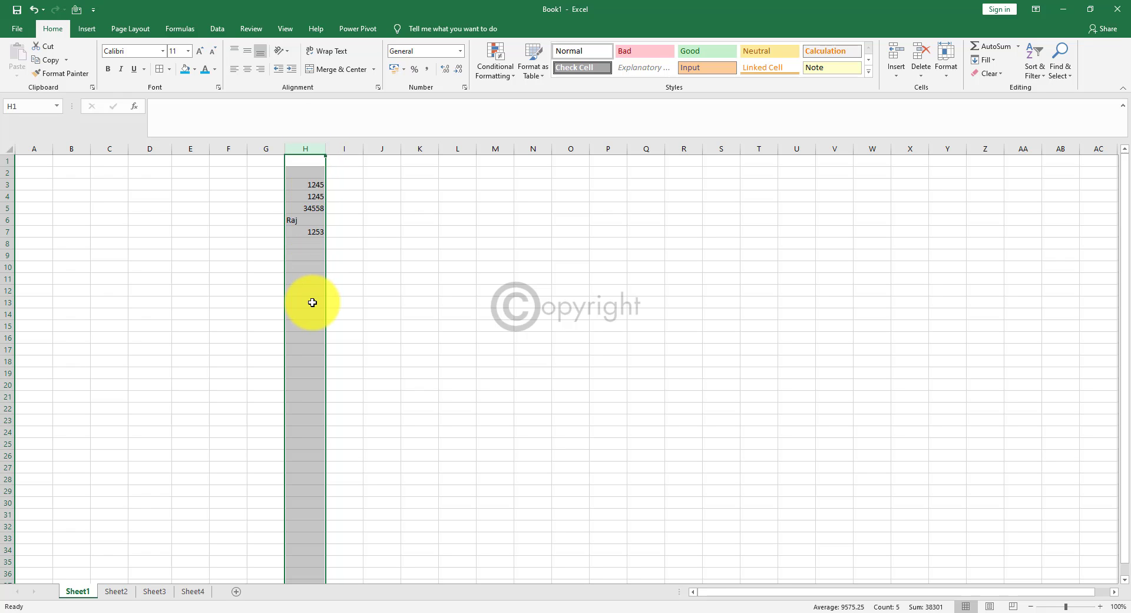
click(344, 243)
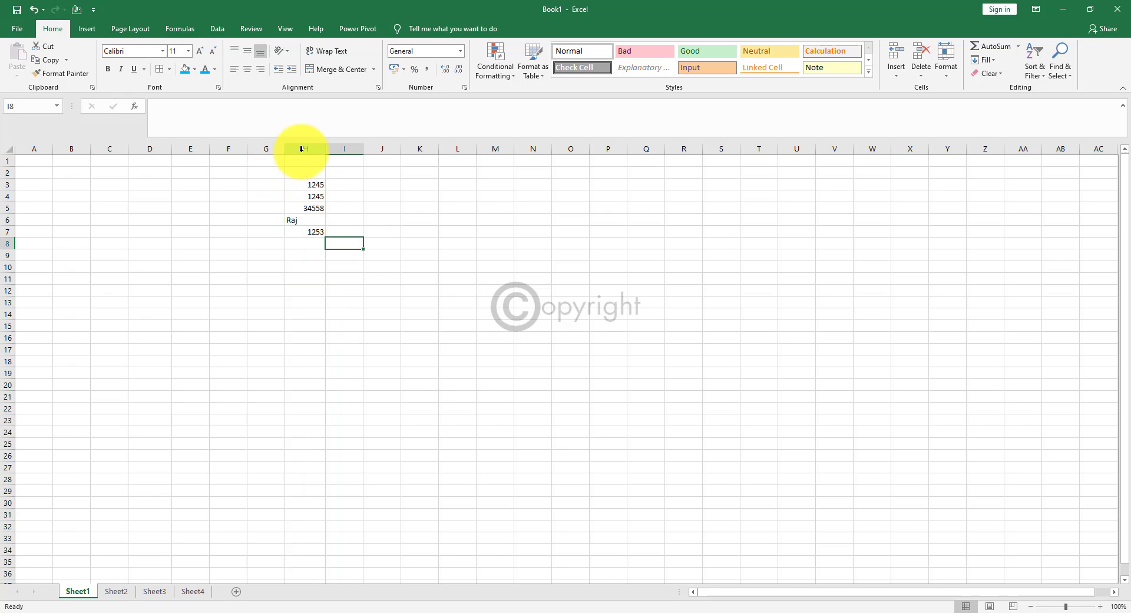
click(945, 69)
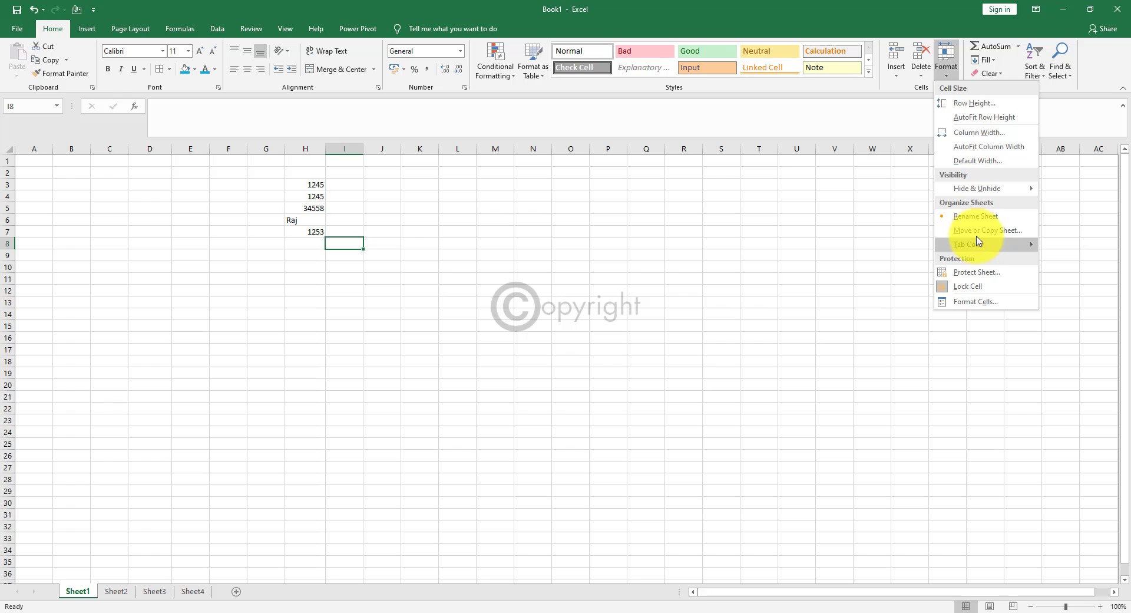
mouse_move(981, 196)
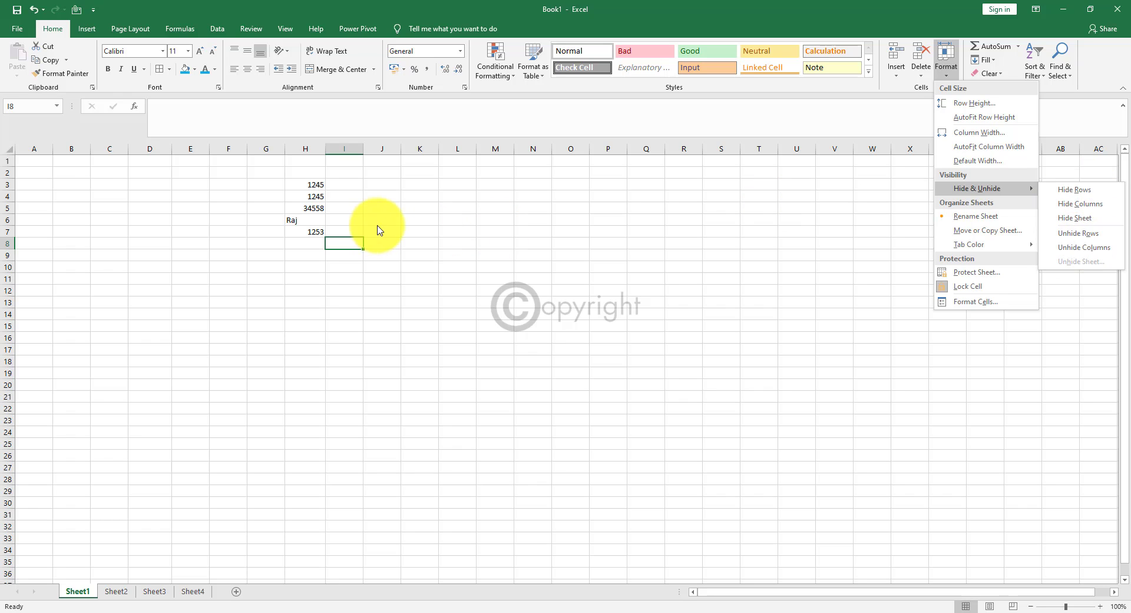
click(369, 207)
drag(268, 148, 345, 148)
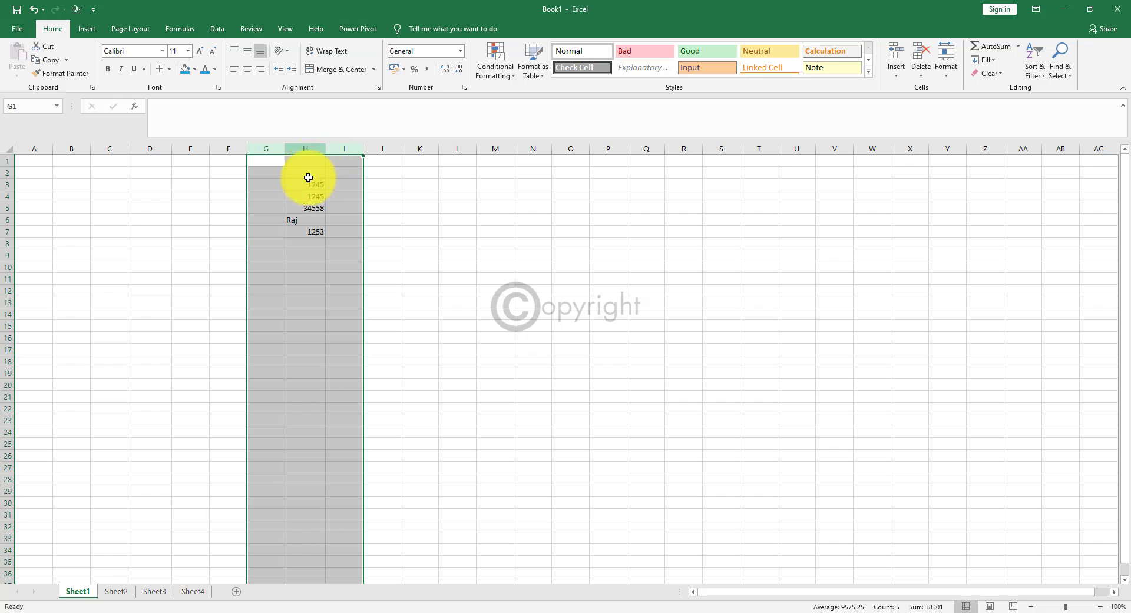
click(309, 171)
right_click(307, 147)
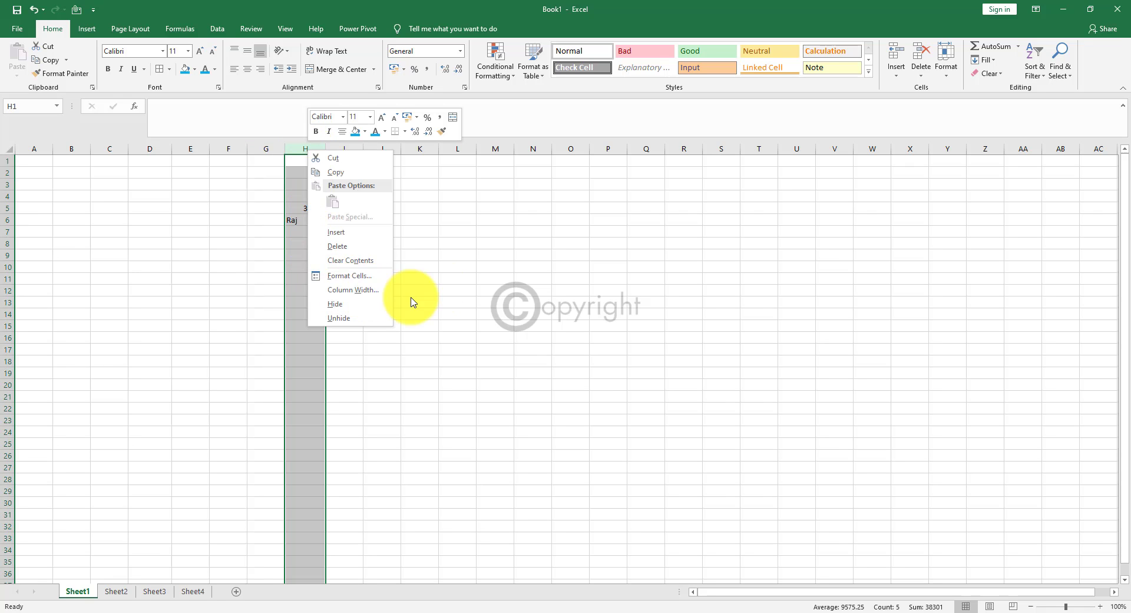
key(Escape)
drag(305, 216, 305, 184)
click(305, 184)
click(945, 59)
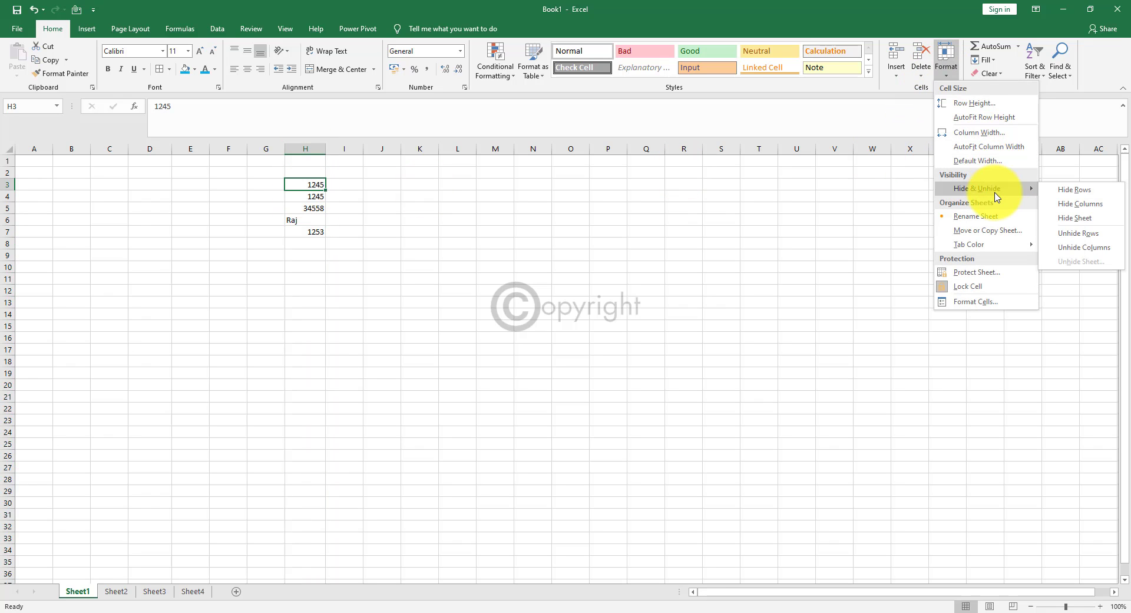
key(Escape)
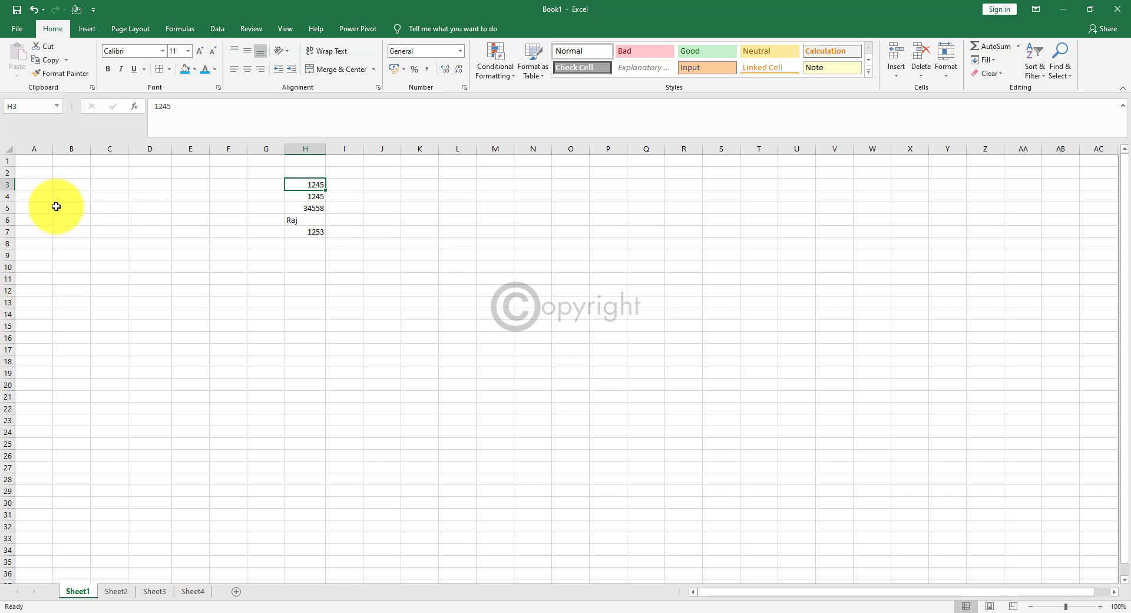
drag(7, 184, 7, 197)
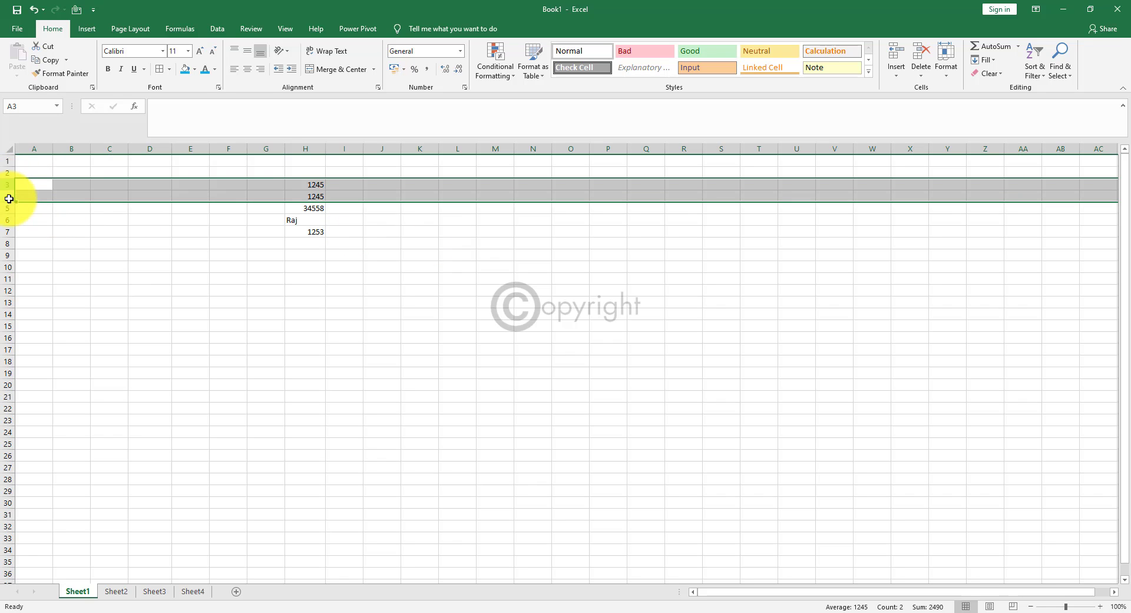
right_click(9, 185)
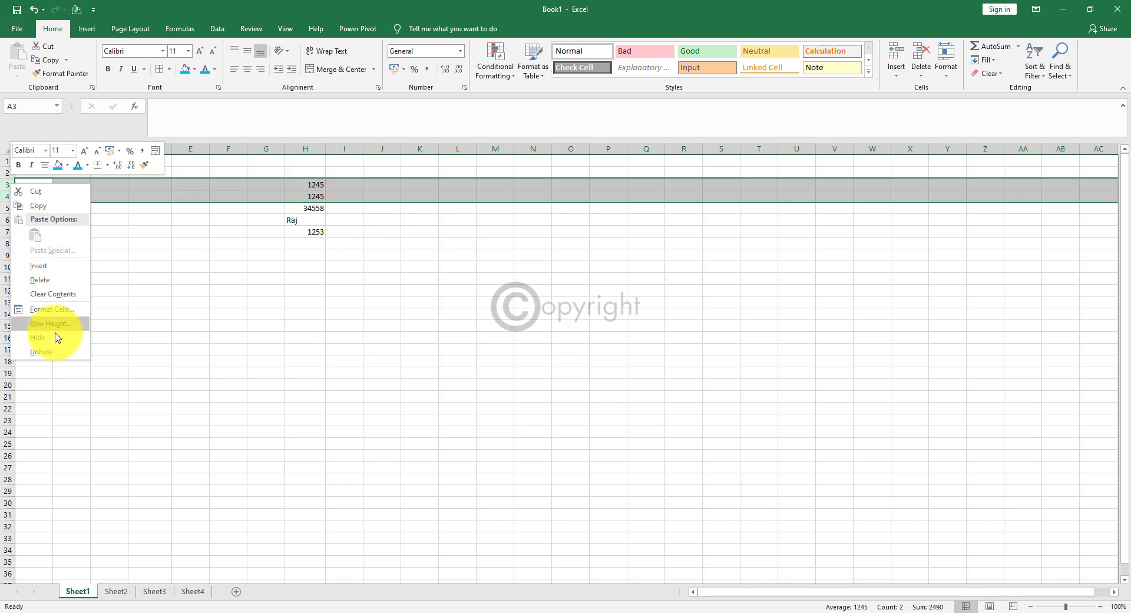
click(37, 337)
click(344, 336)
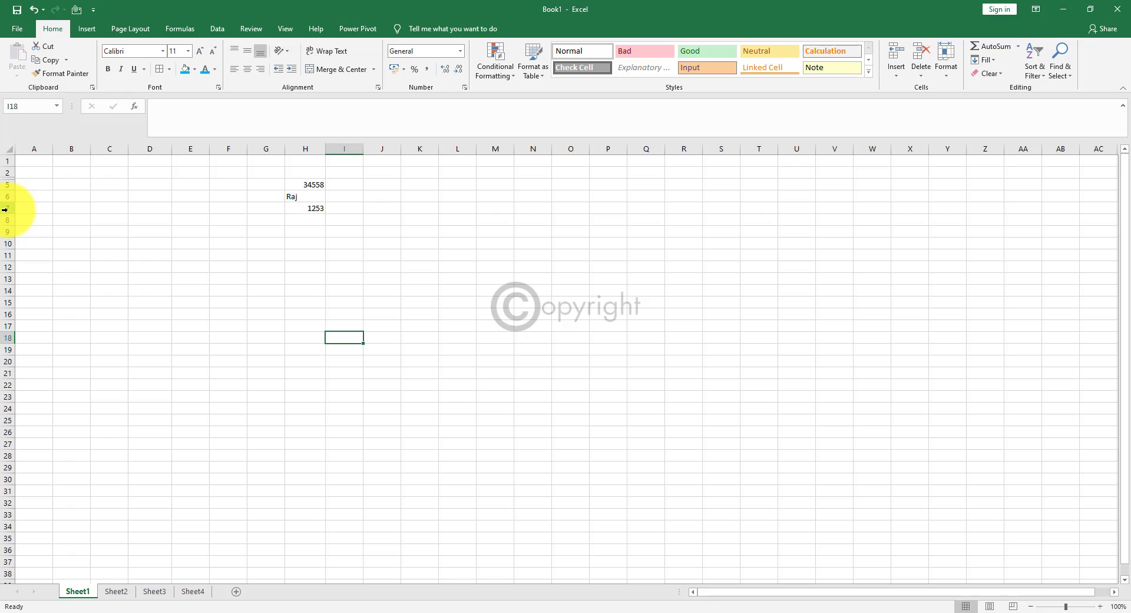
drag(8, 173, 11, 185)
right_click(7, 173)
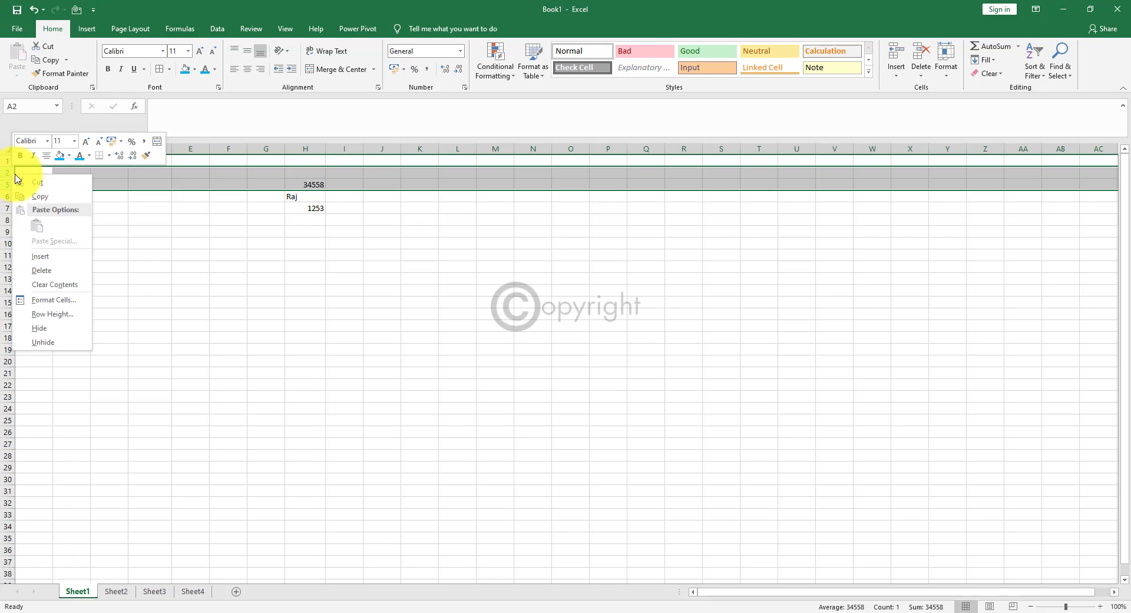
click(56, 339)
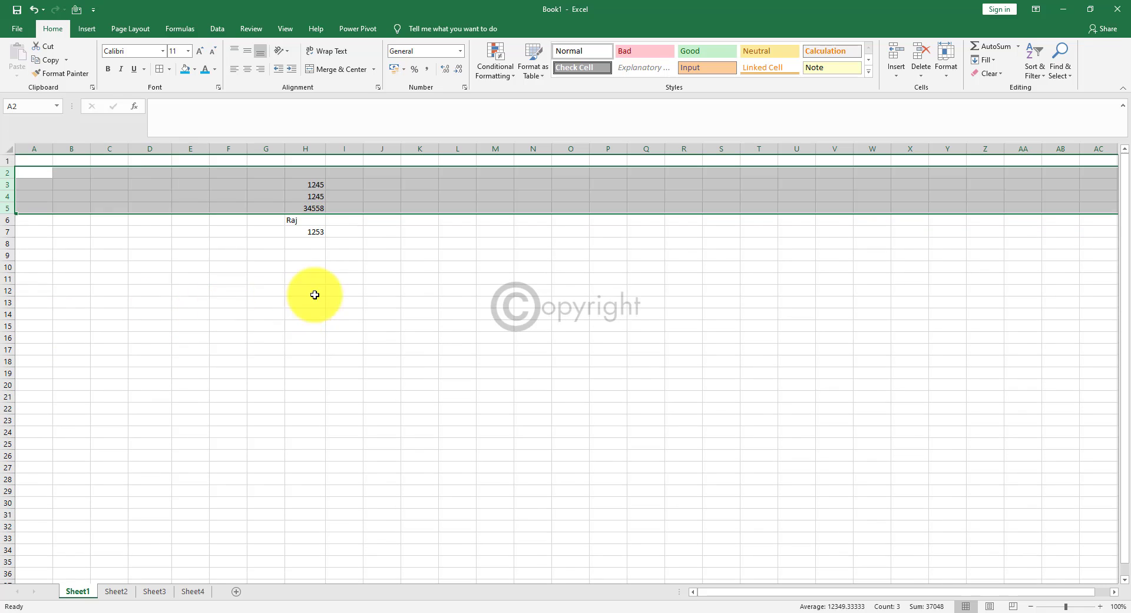
click(382, 266)
drag(306, 173, 305, 302)
click(431, 272)
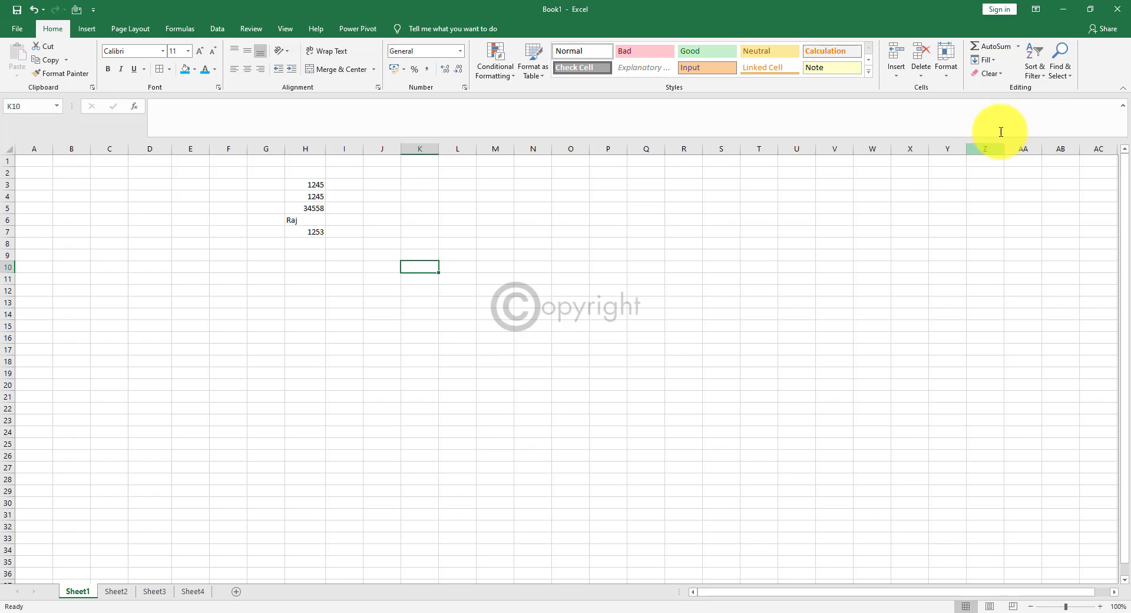
Hide the Sheet1 tab from its right-click menu, leaving Sheet2 in view.
click(946, 79)
mouse_move(1002, 188)
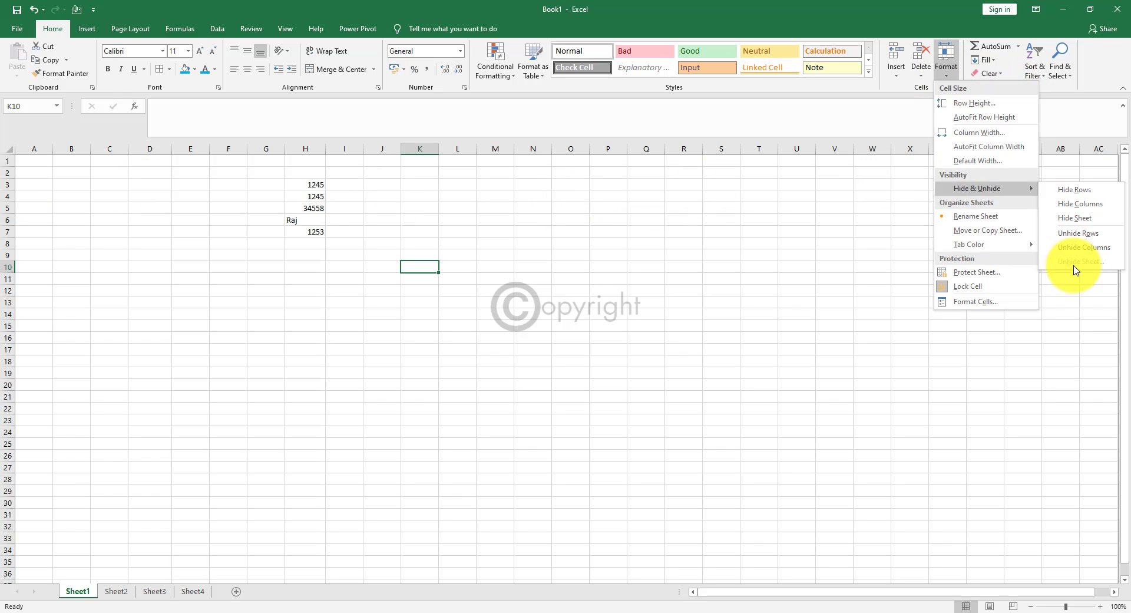
click(1078, 232)
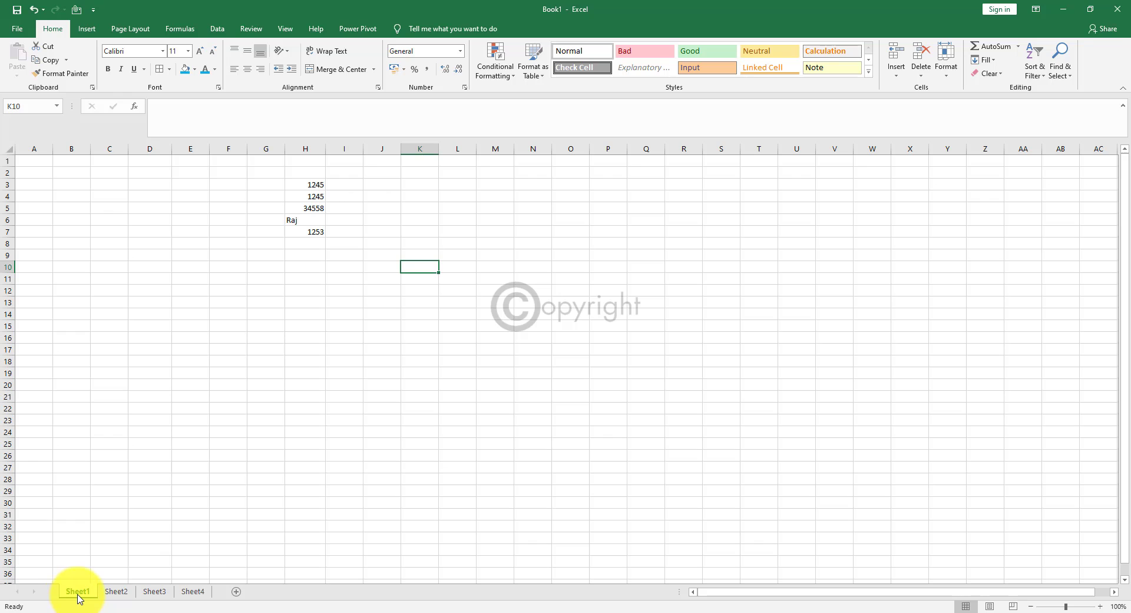
right_click(79, 599)
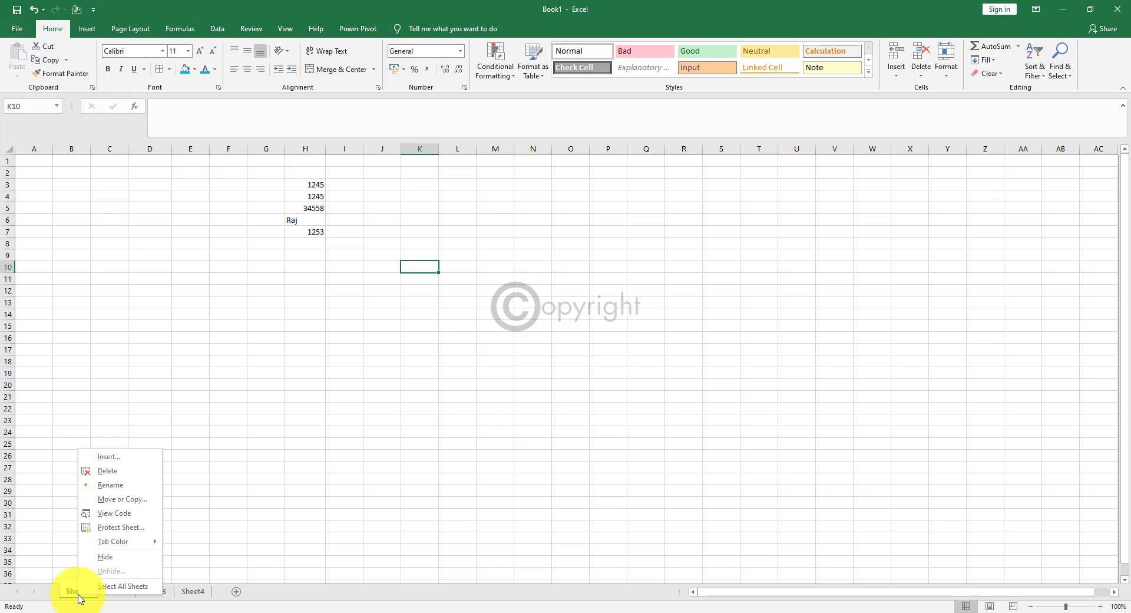
right_click(73, 596)
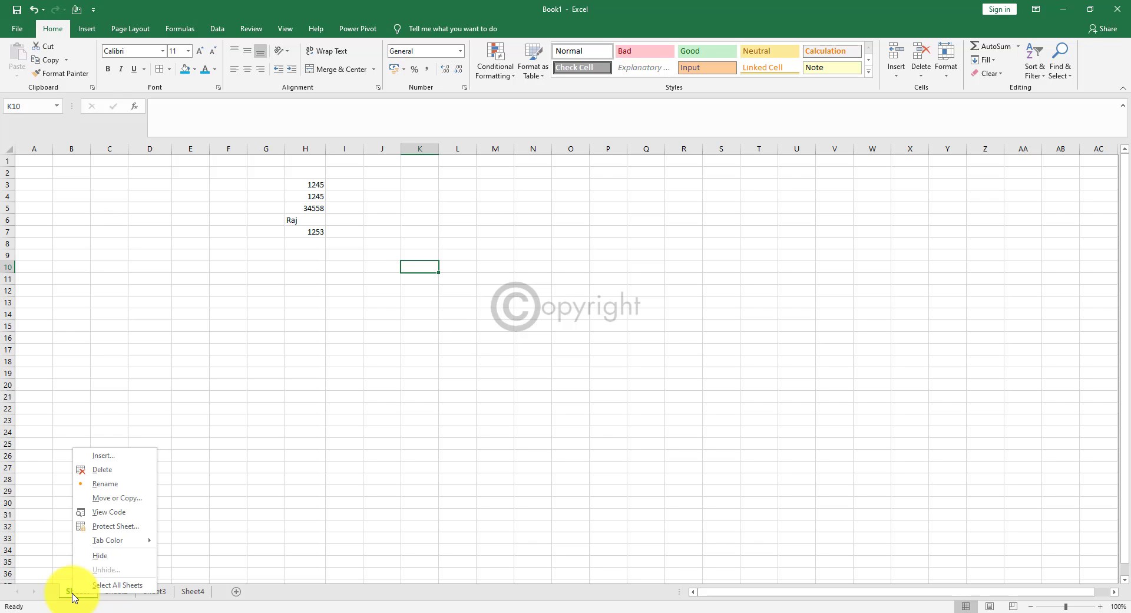
click(110, 562)
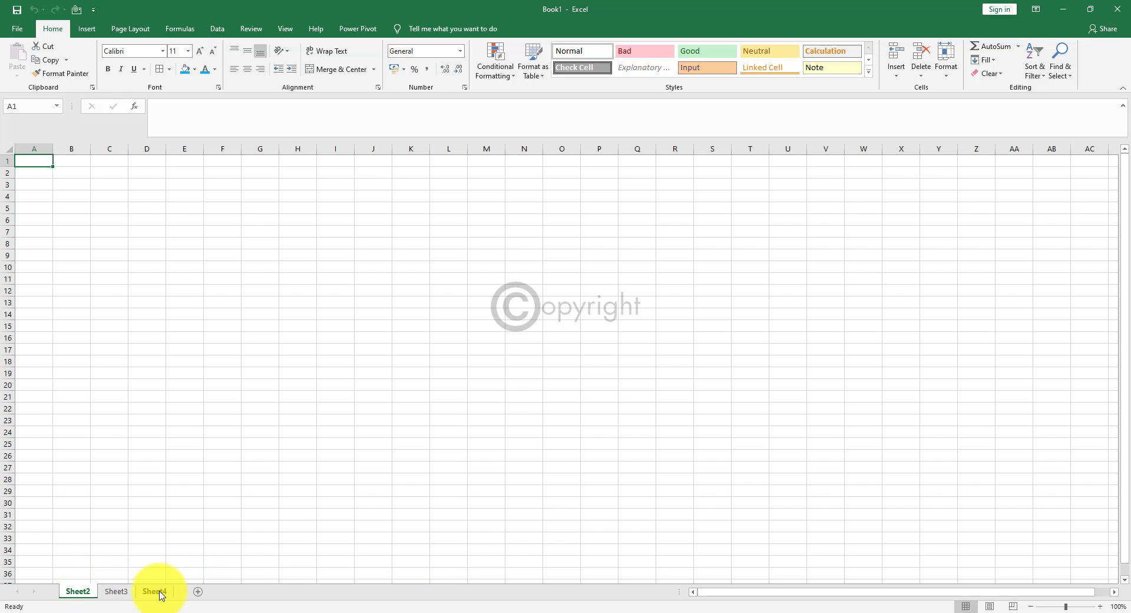
Restore Sheet1 by choosing it in the Unhide dialog from the Sheet2 tab's menu.
right_click(82, 596)
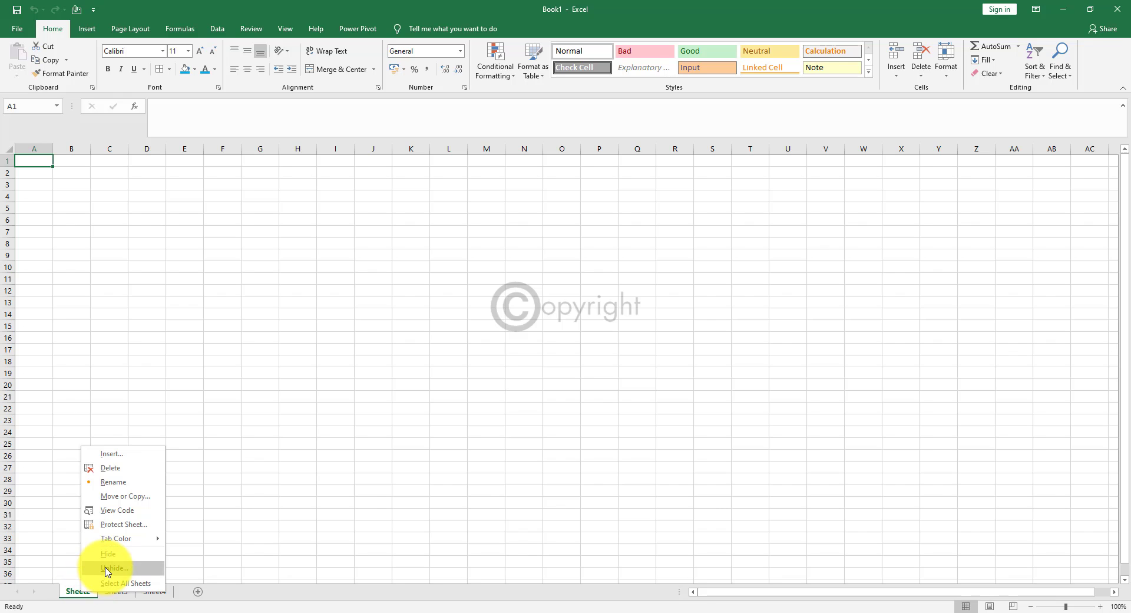
click(108, 569)
drag(114, 500, 544, 287)
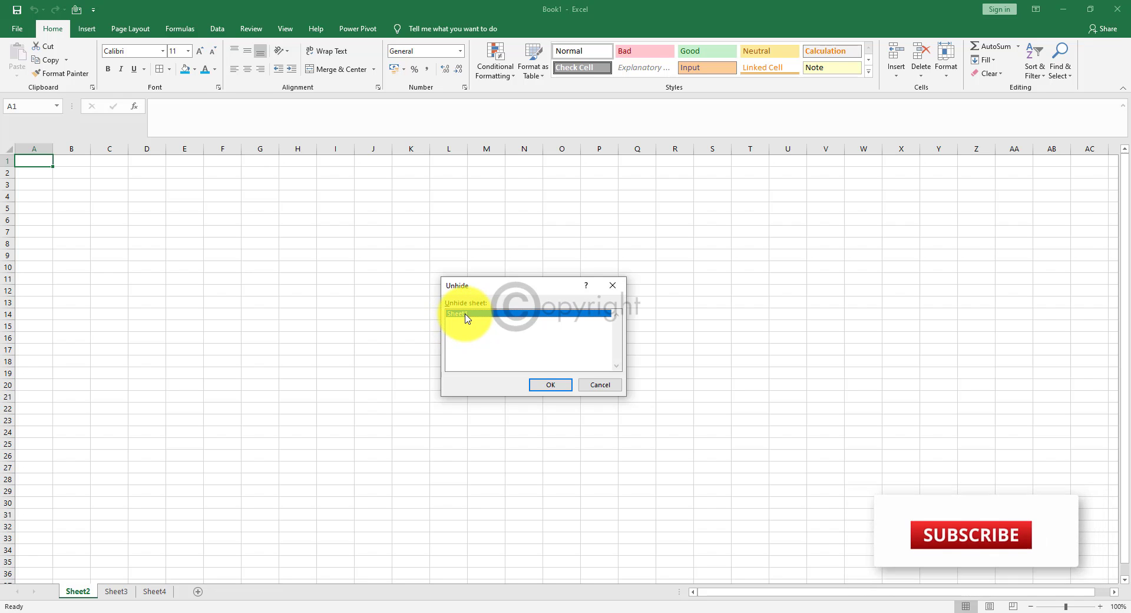
click(544, 386)
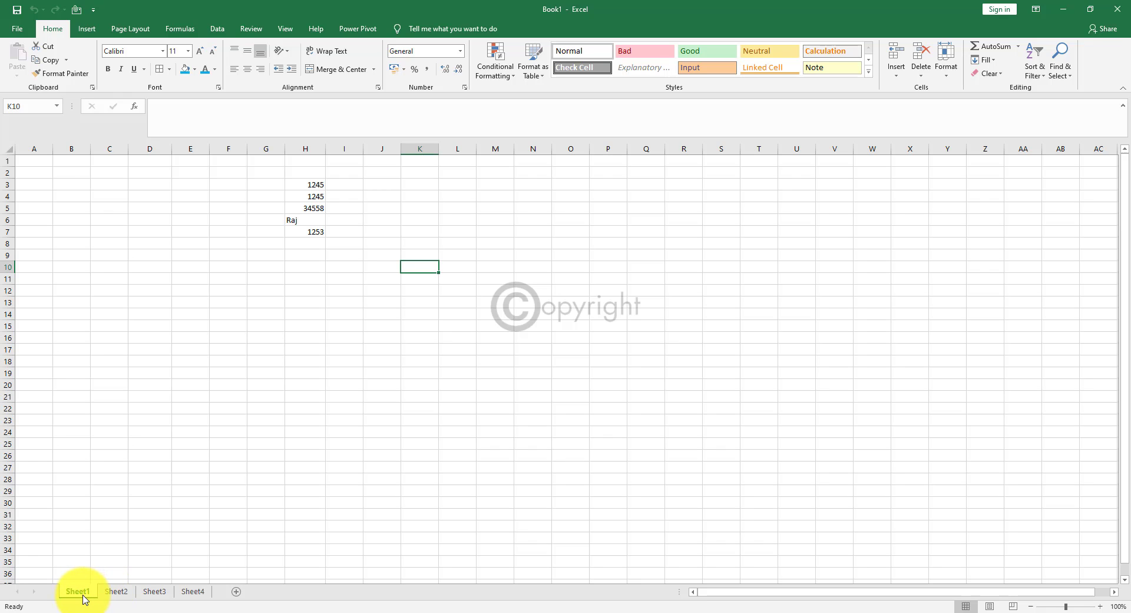
Group Sheet1, Sheet2 and Sheet3 and hide all three sheets.
ctrl+click(116, 592)
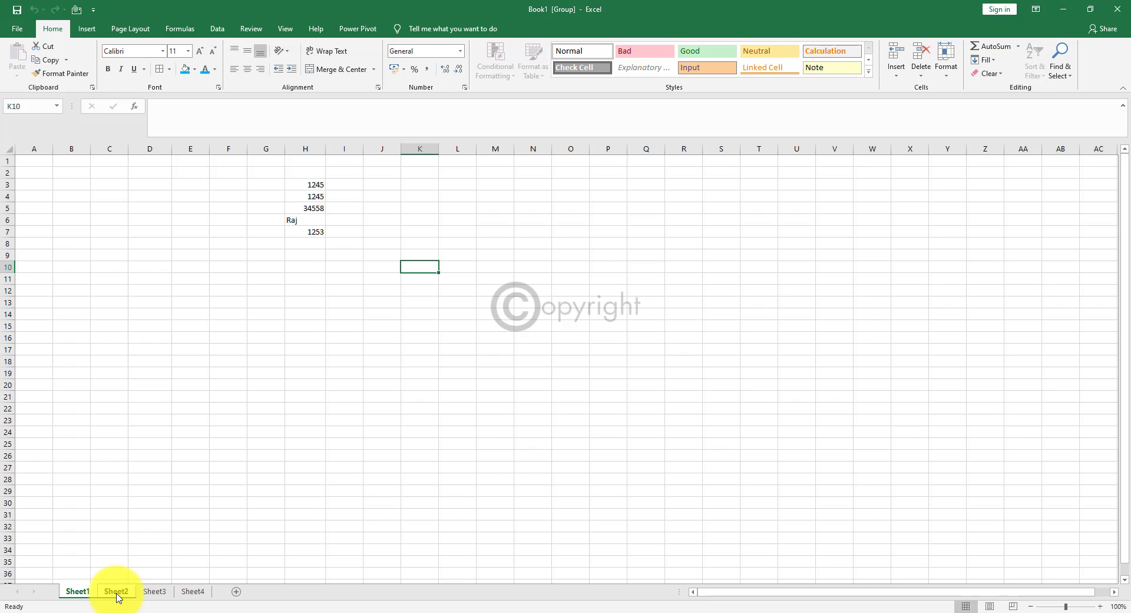
ctrl+click(157, 591)
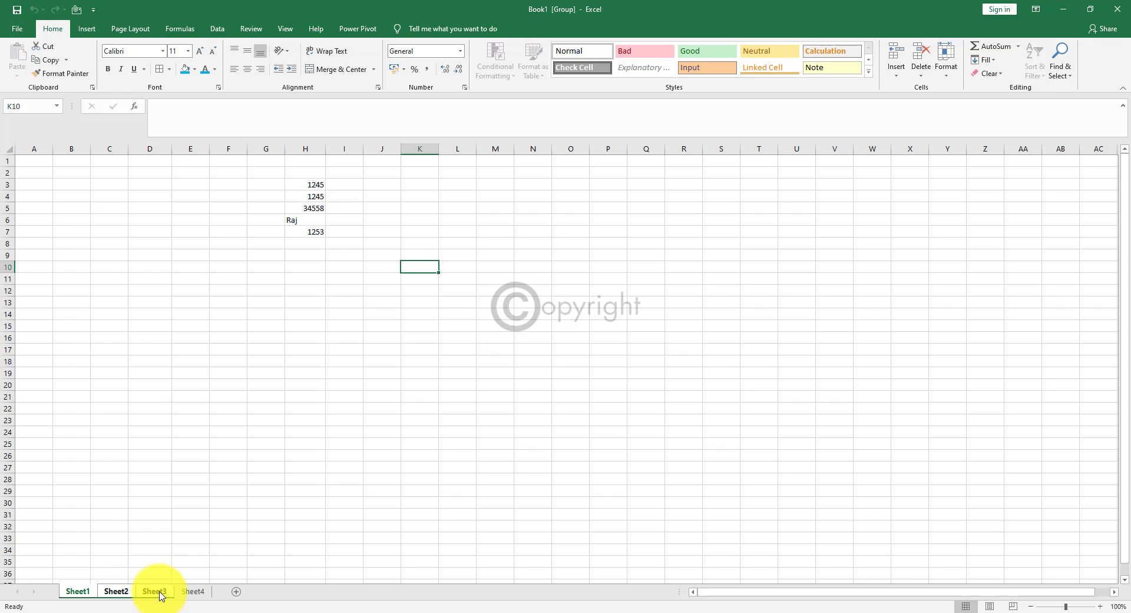
right_click(159, 594)
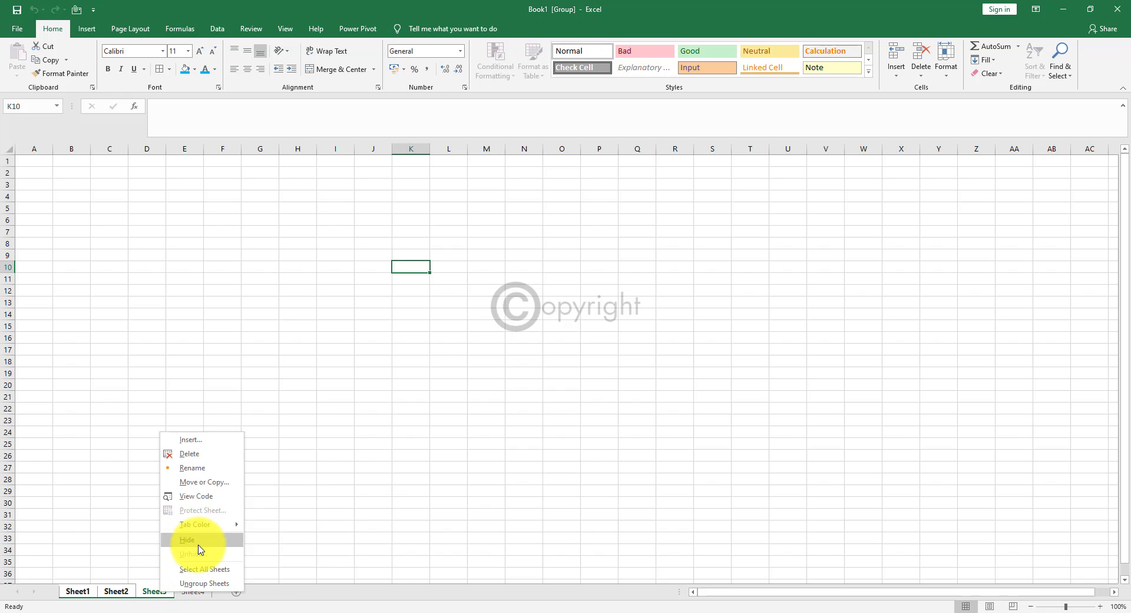
click(200, 541)
click(486, 537)
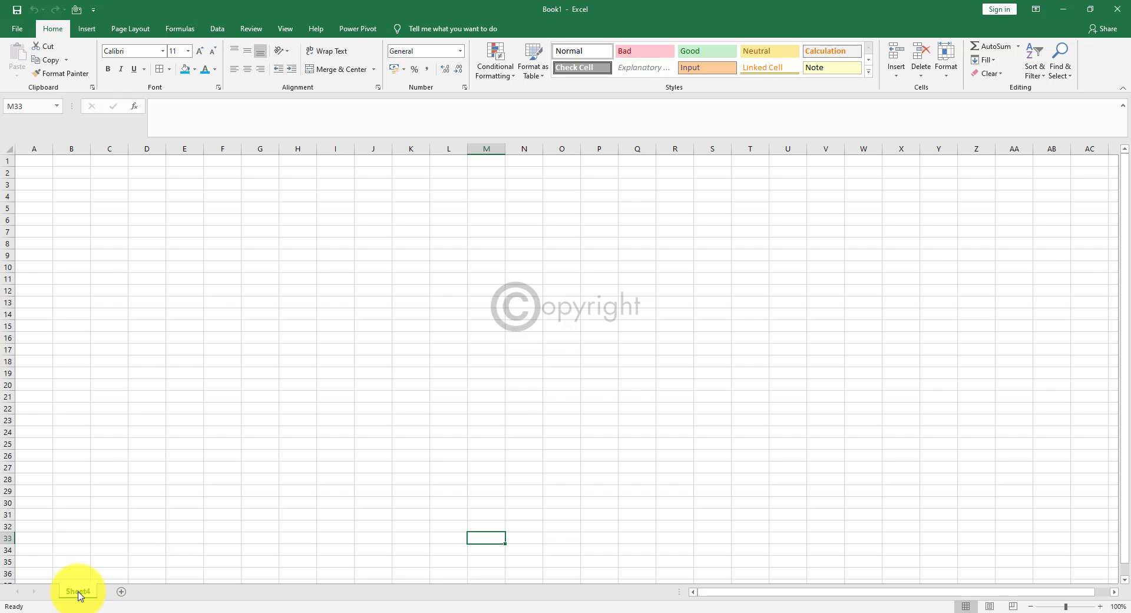
Unhide Sheet1 from Sheet4's tab menu so its column H values show again.
right_click(79, 594)
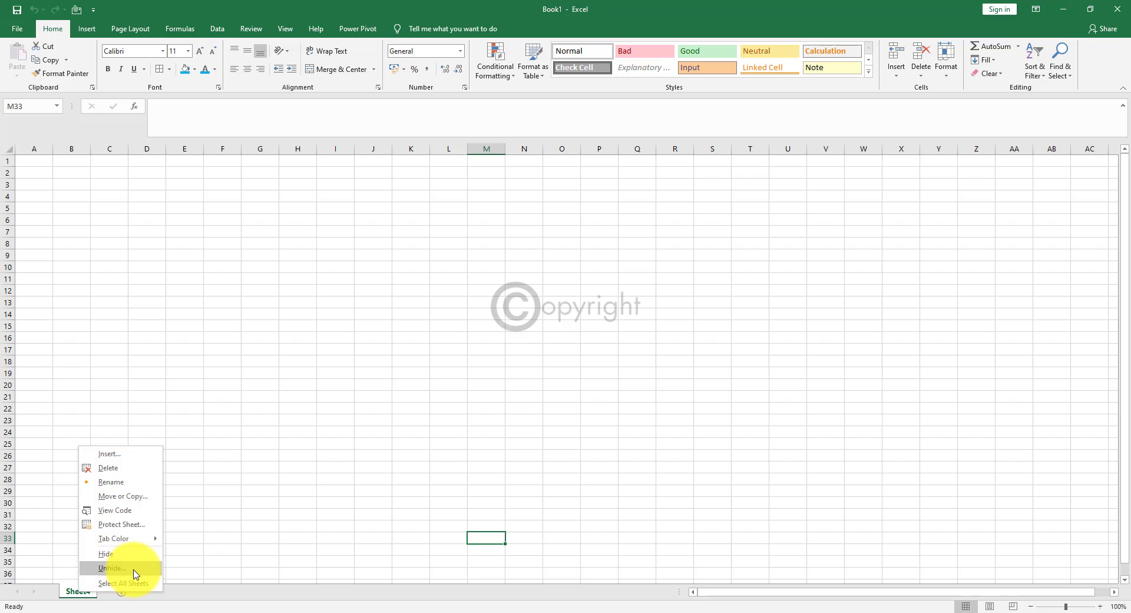
click(111, 569)
drag(151, 505, 580, 277)
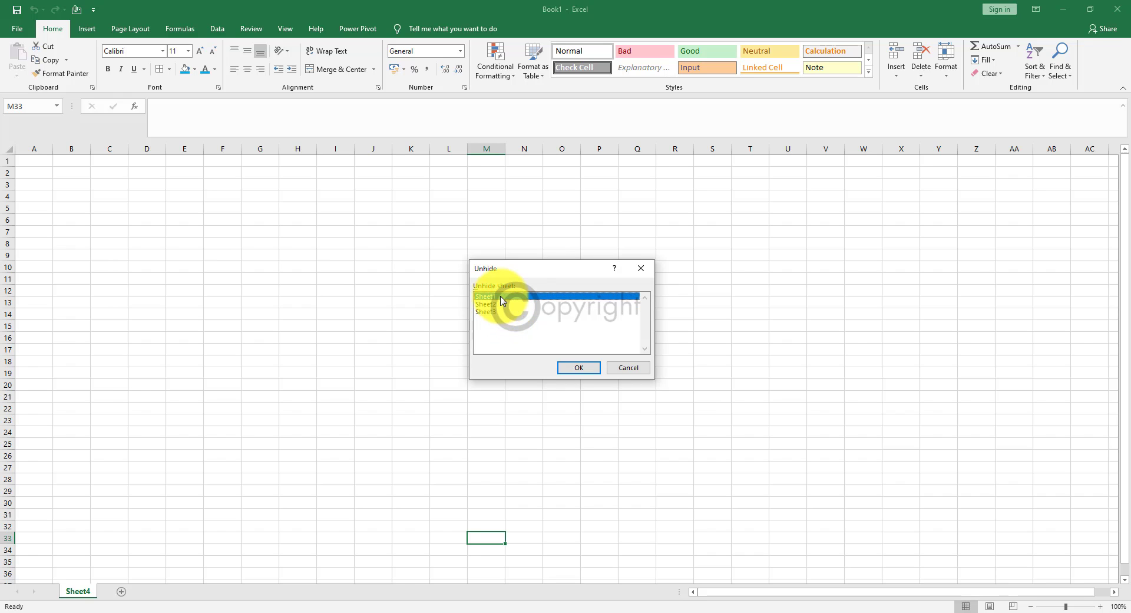
click(578, 368)
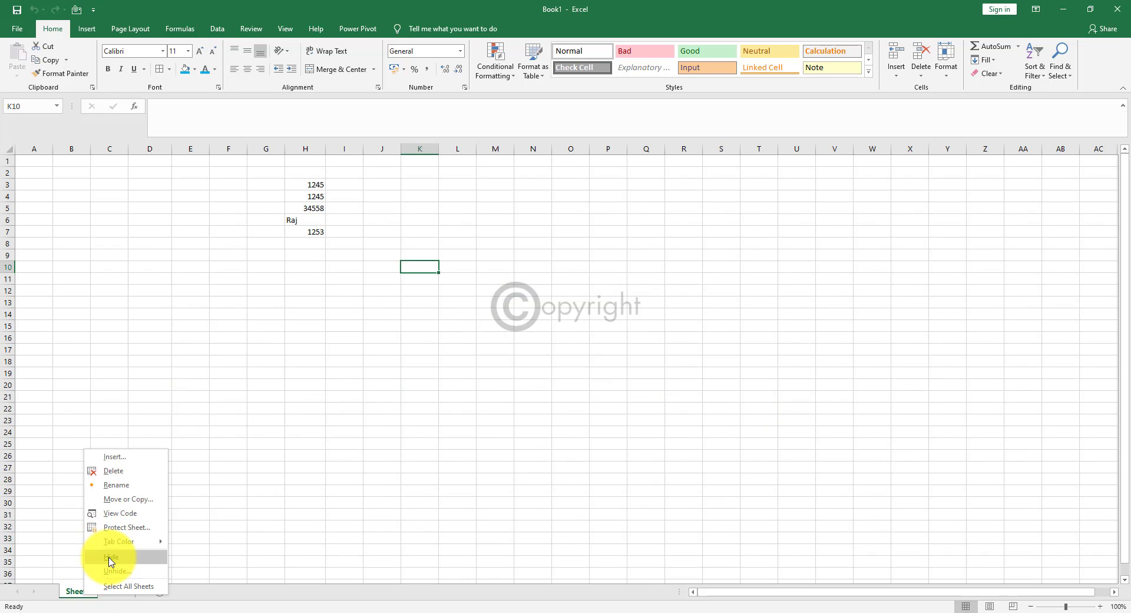
Hide Sheet1 once more and restore it through the Unhide dialog.
click(110, 561)
right_click(89, 590)
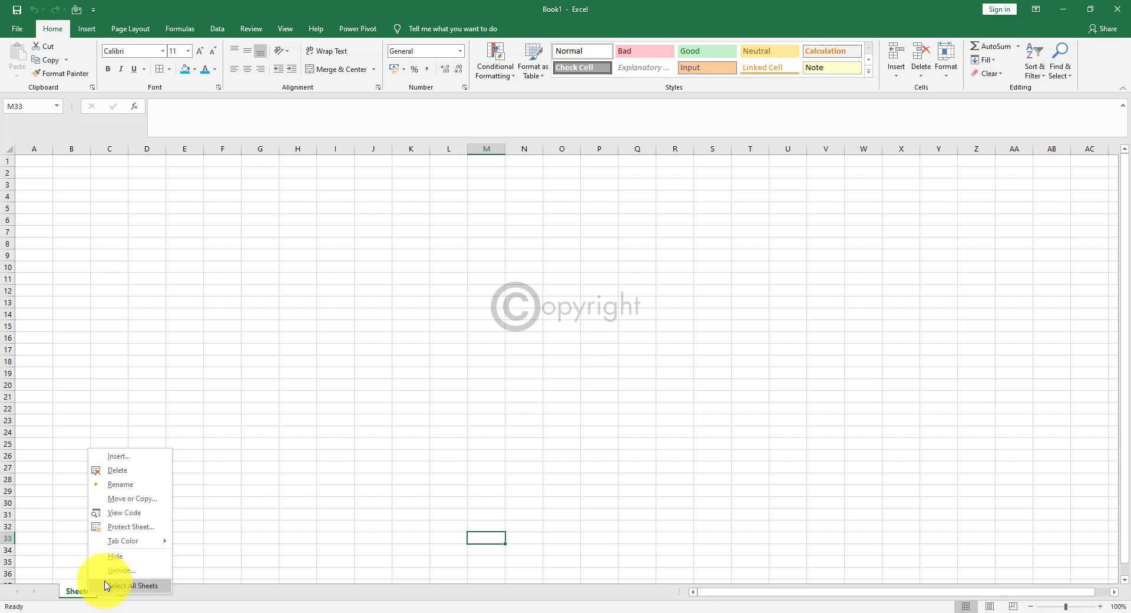
click(114, 571)
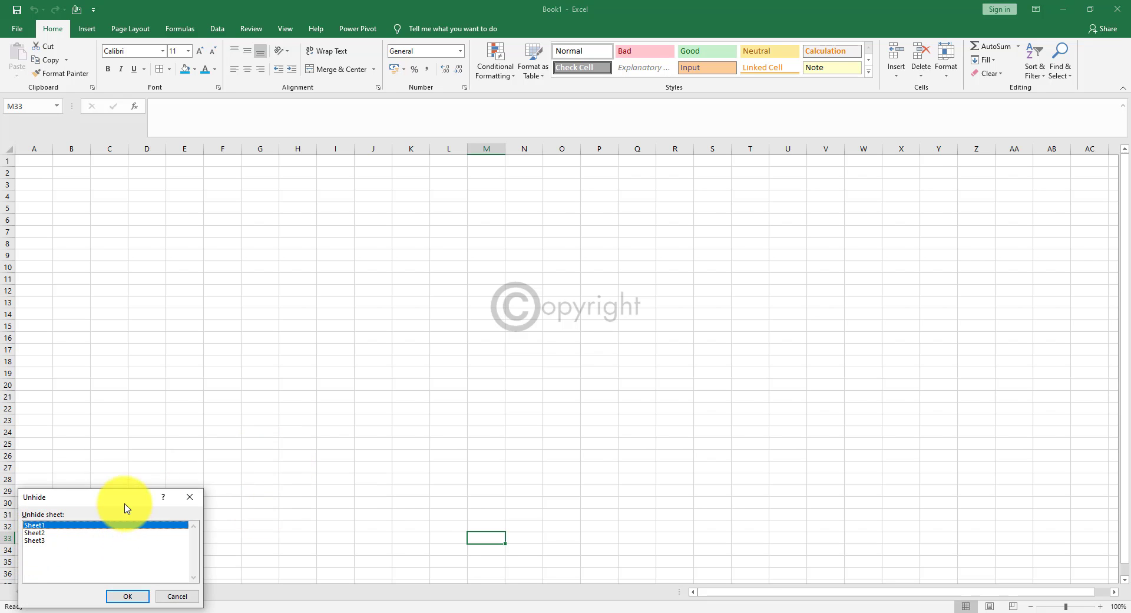
drag(121, 505, 581, 293)
click(581, 384)
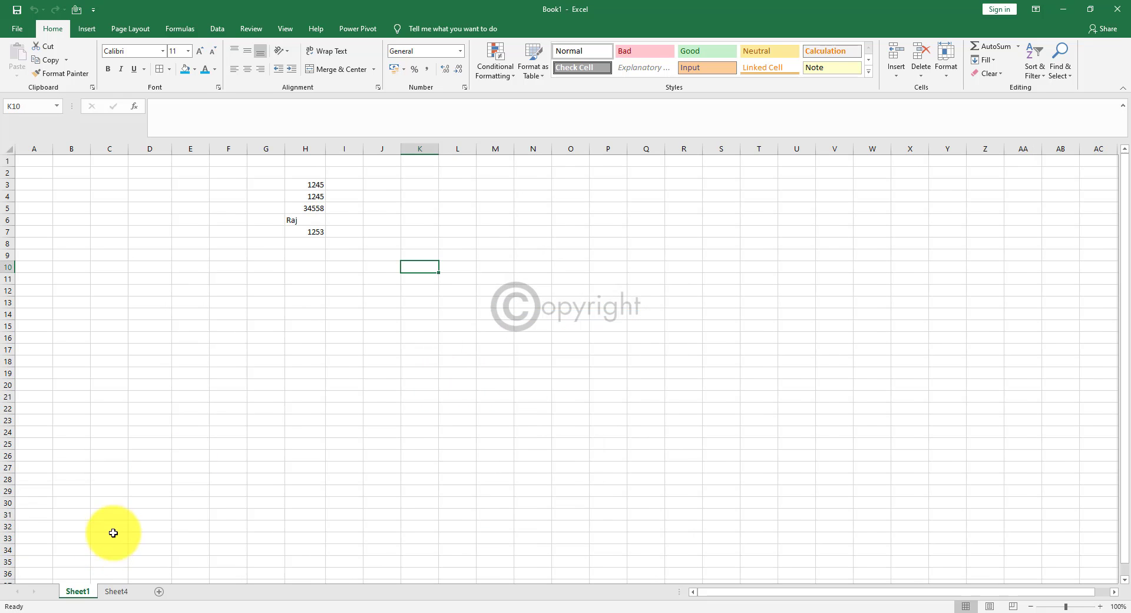
Unhide Sheet2 and then Sheet3 so all four sheets are visible.
right_click(78, 592)
click(105, 566)
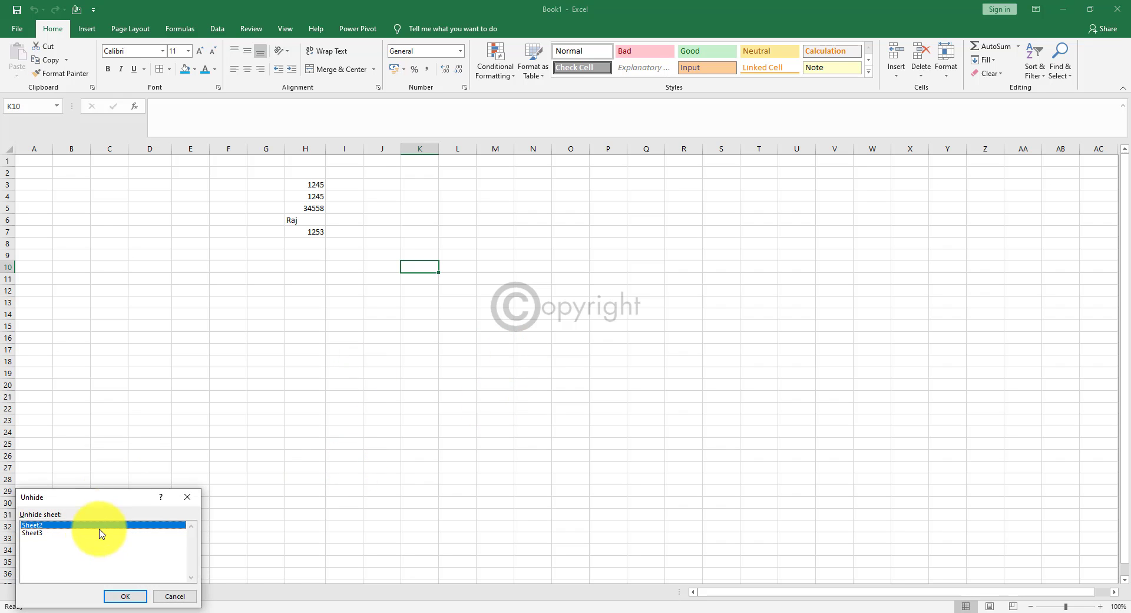
drag(120, 506, 620, 272)
click(624, 362)
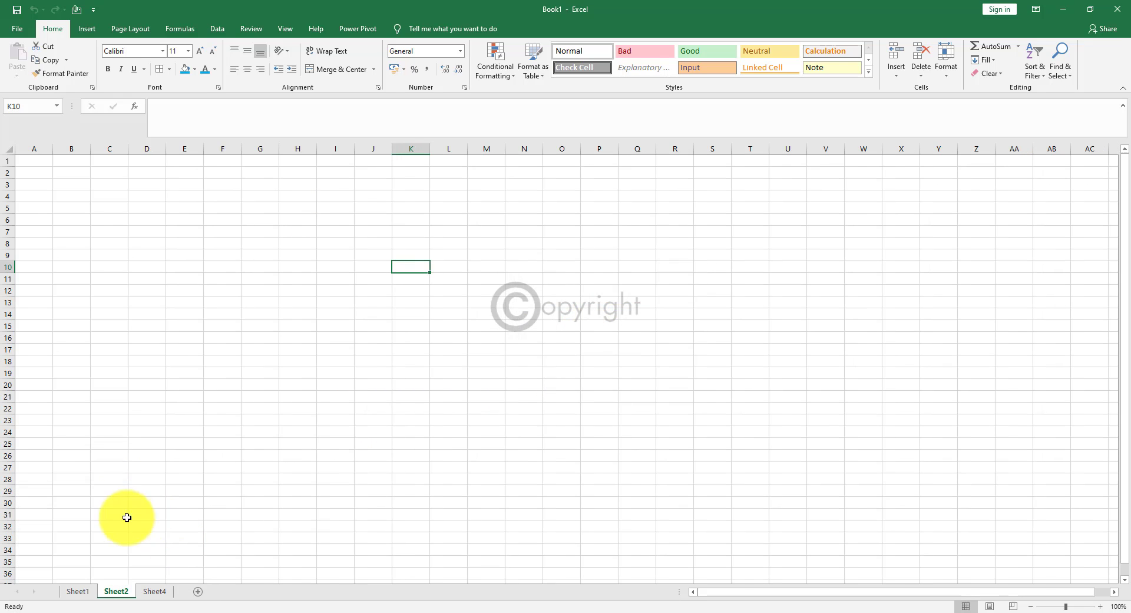
right_click(87, 594)
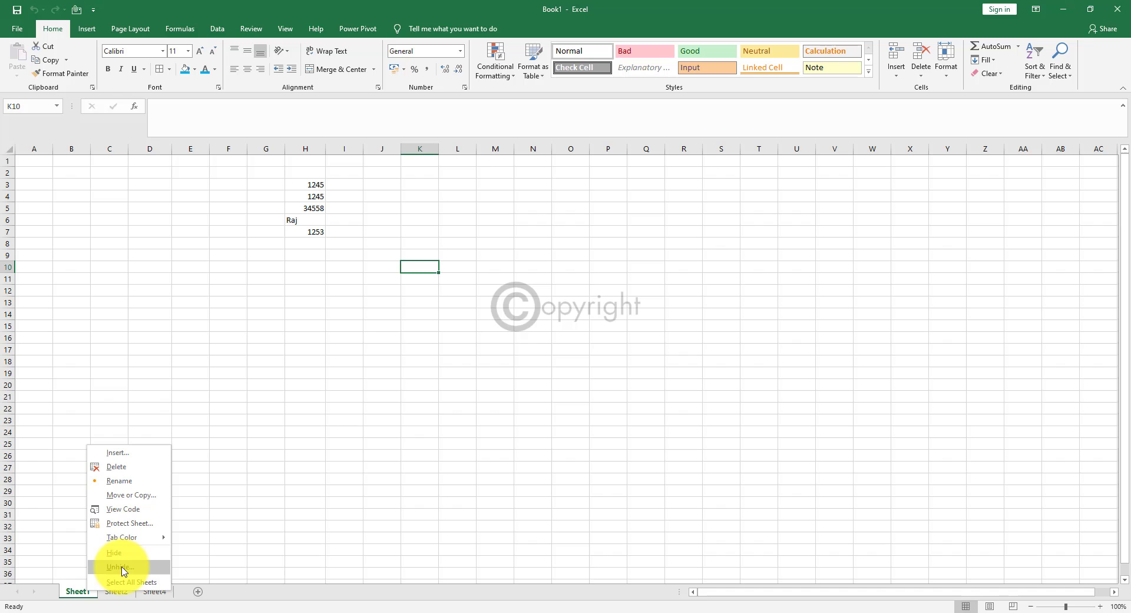
click(121, 568)
click(137, 593)
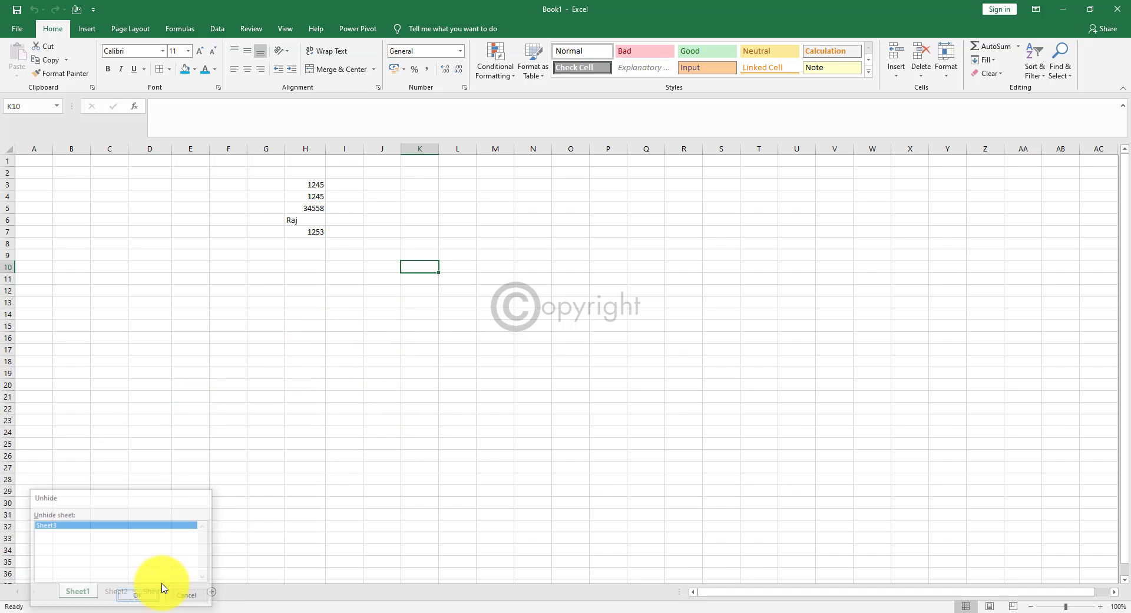
Return to Sheet1 and select cell J23.
click(77, 592)
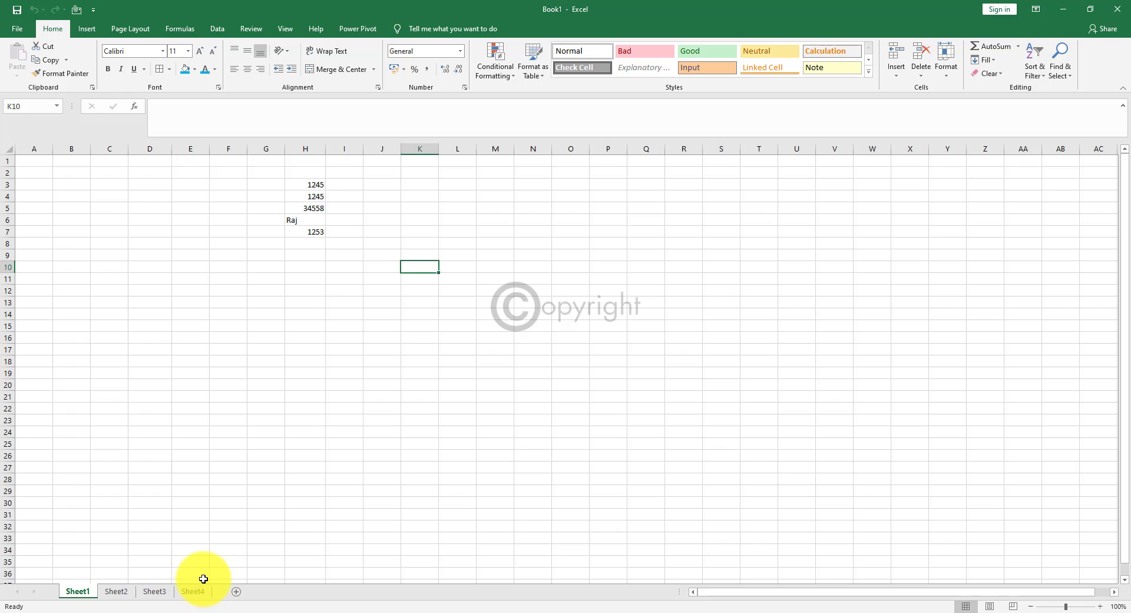
click(377, 420)
click(946, 68)
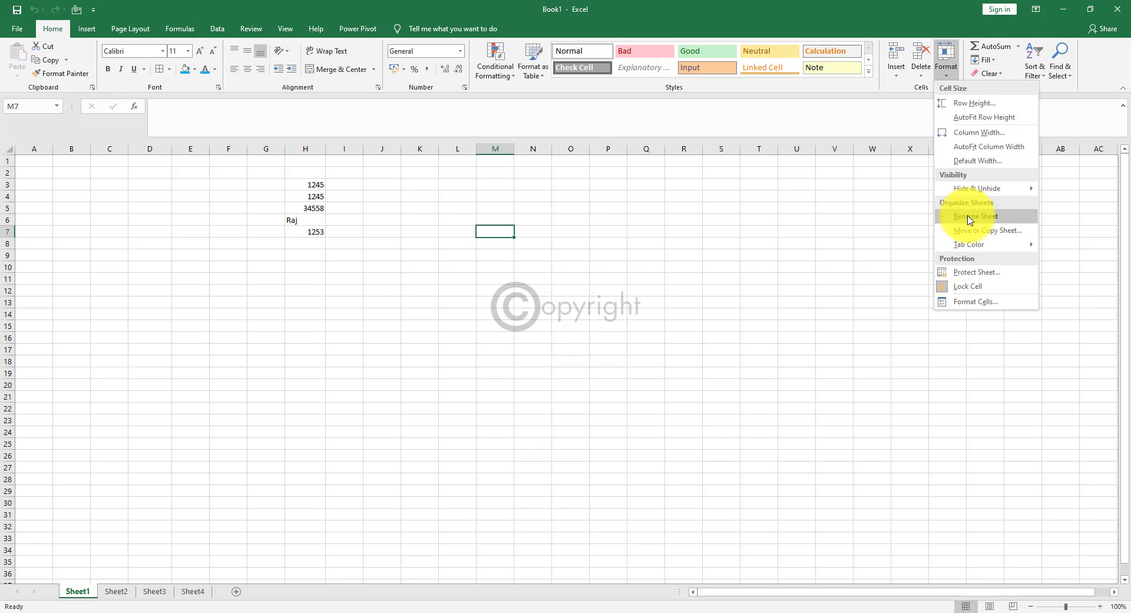
mouse_move(1019, 243)
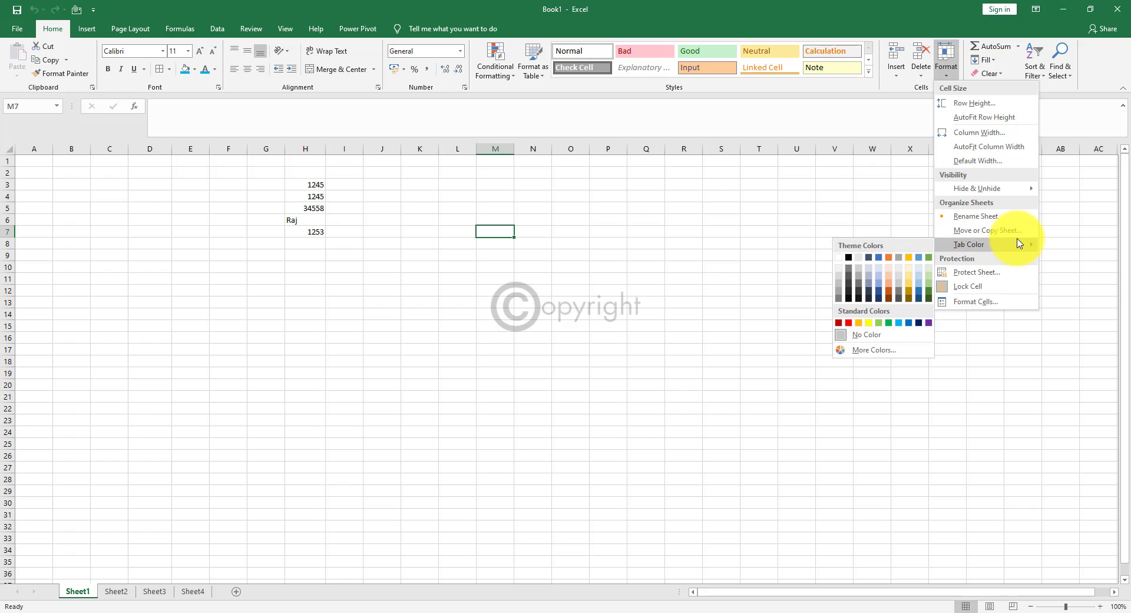
click(113, 488)
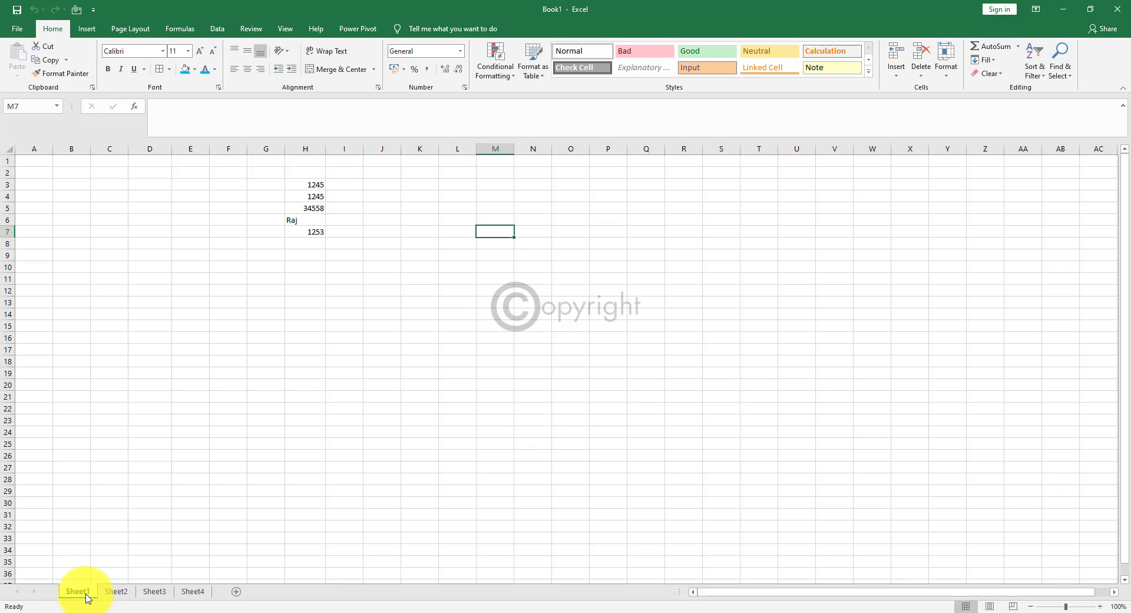
Rename the Sheet1 tab to the first personal name given in the task.
right_click(86, 594)
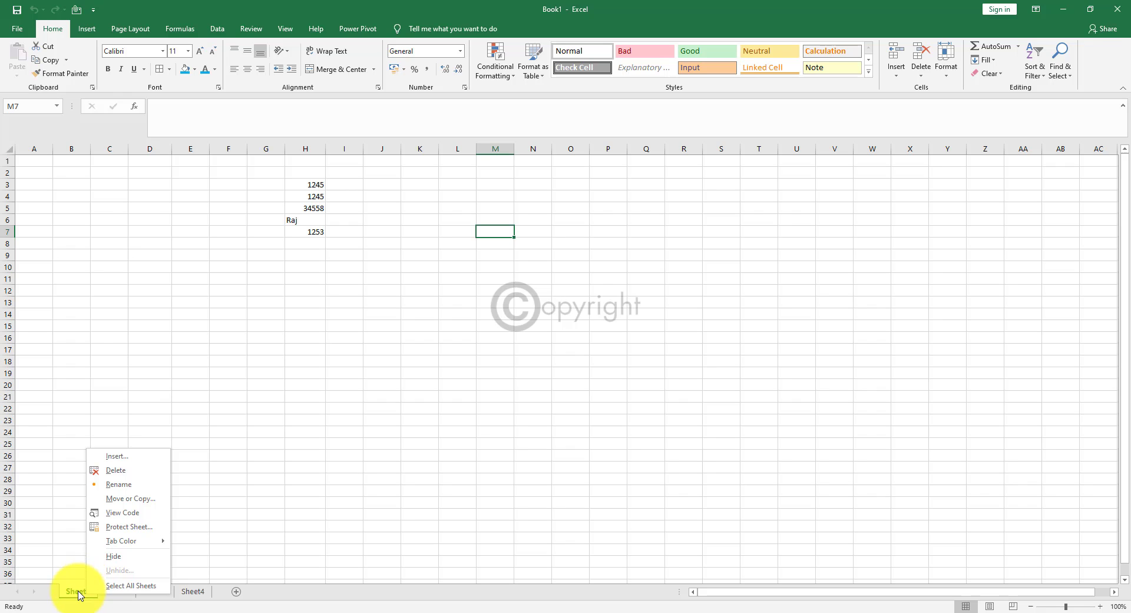
right_click(70, 591)
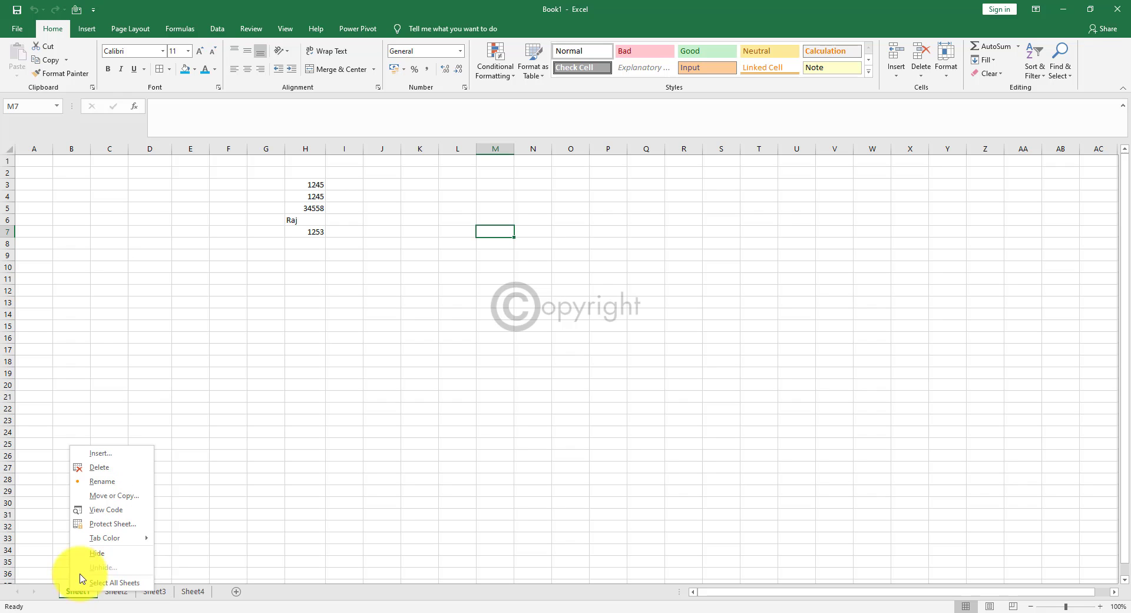
click(103, 481)
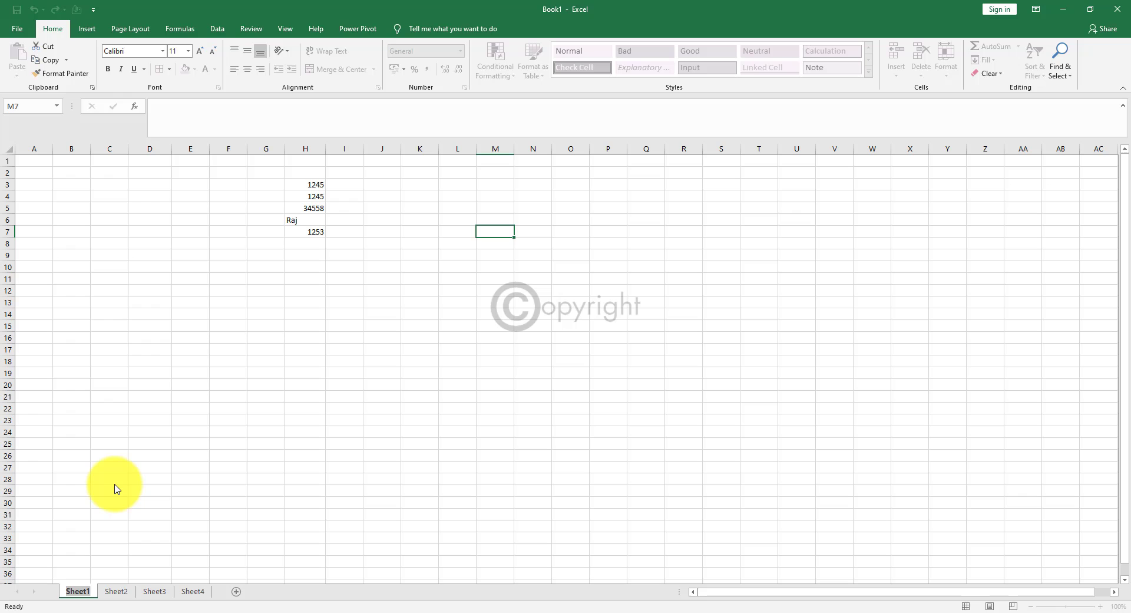
text(Rajesh)
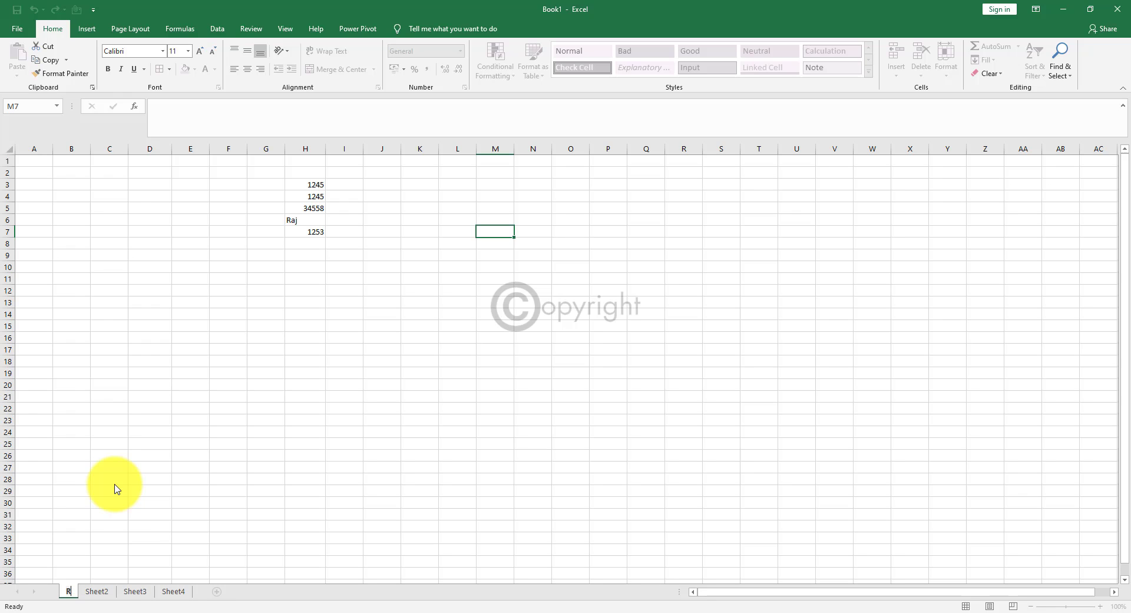
click(114, 484)
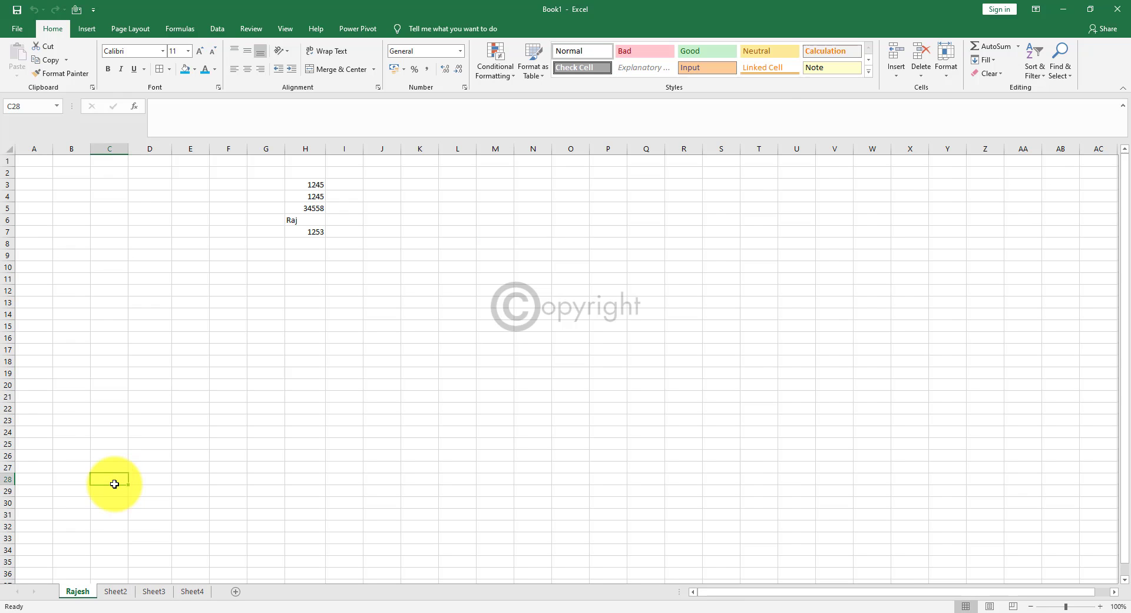
Rename the Sheet2 tab to the second, shorter personal name from the task.
right_click(117, 592)
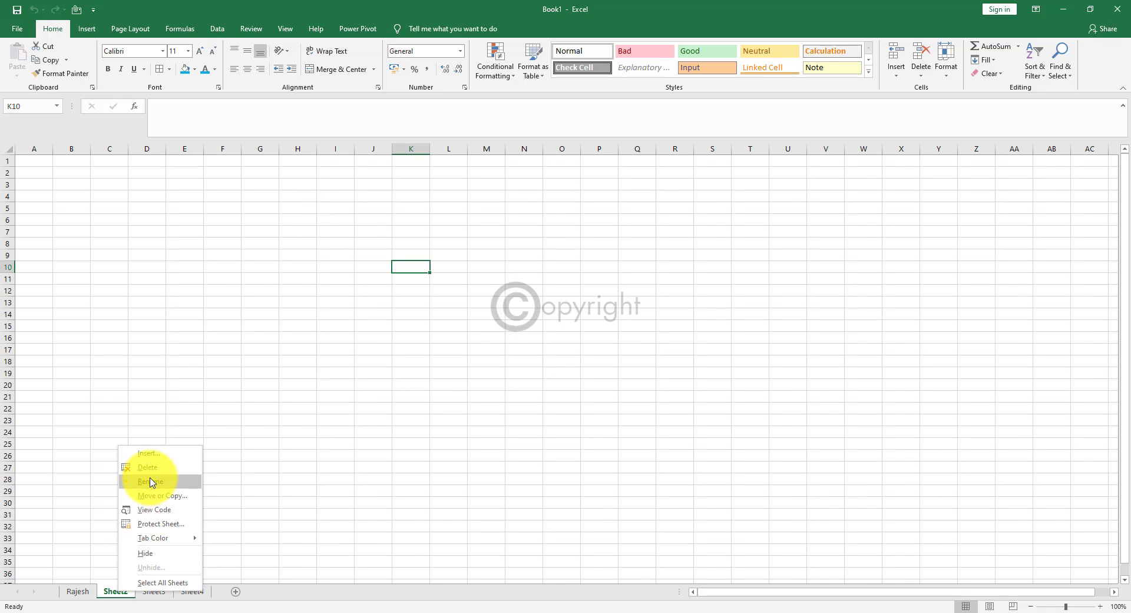
click(321, 492)
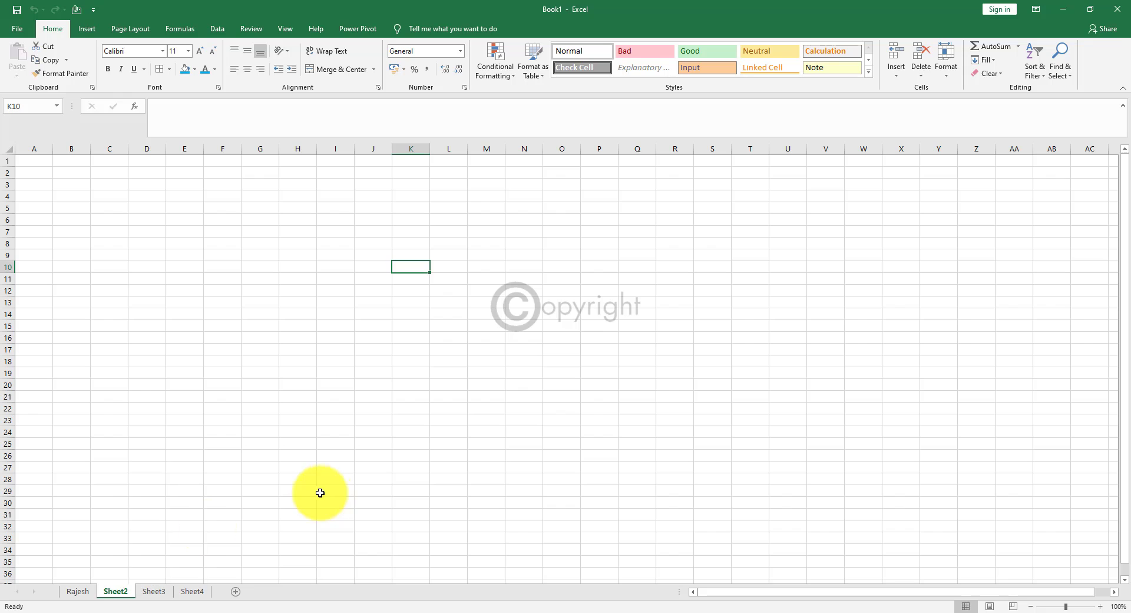
double_click(116, 591)
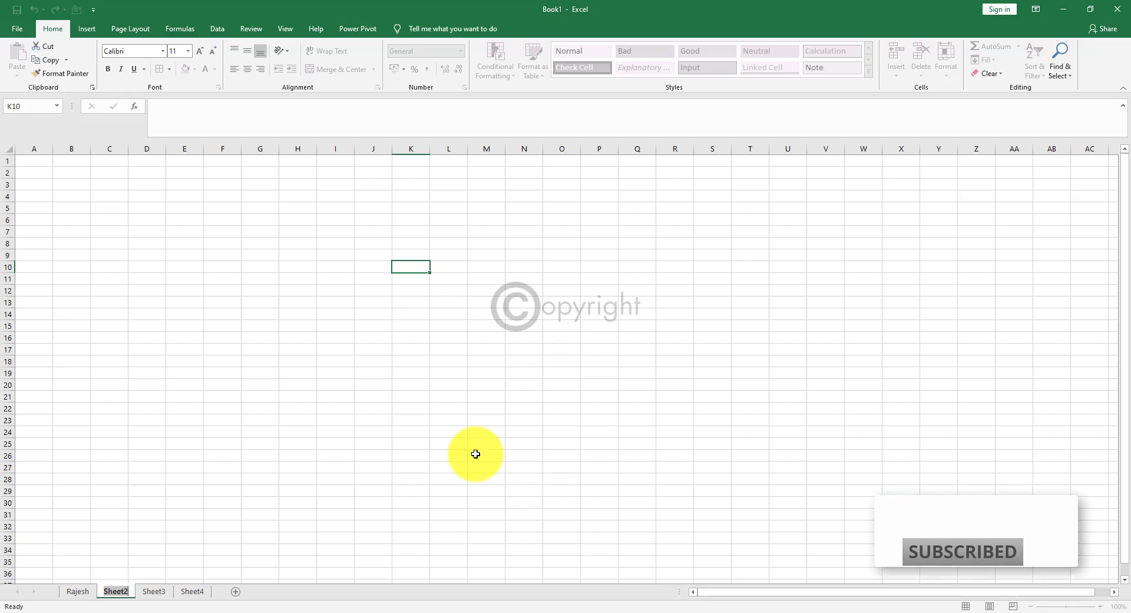
text(Raj)
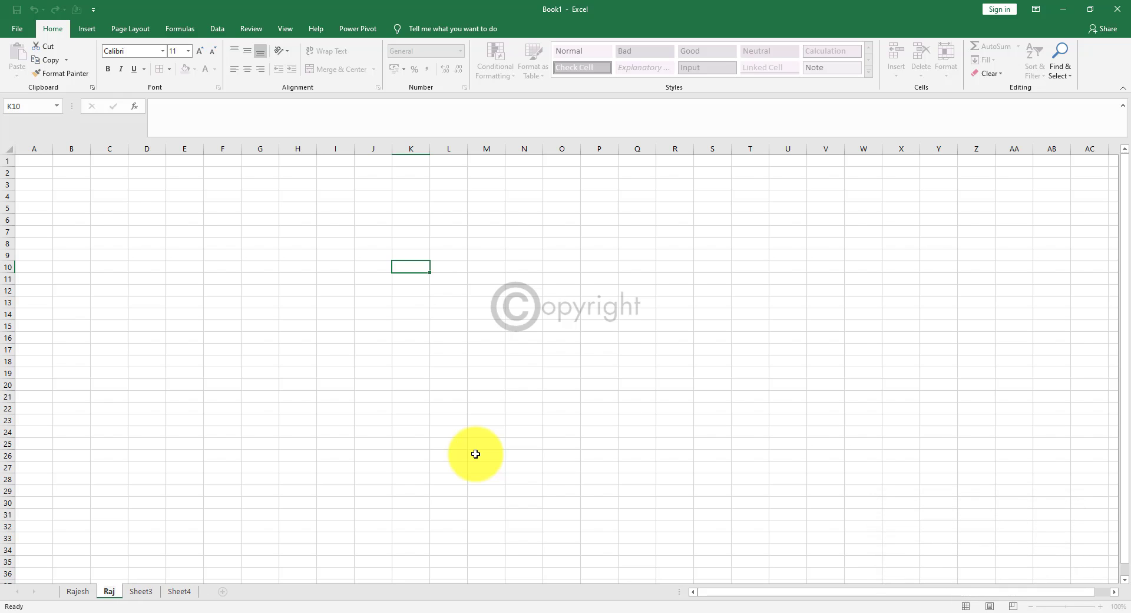
key(Return)
click(947, 72)
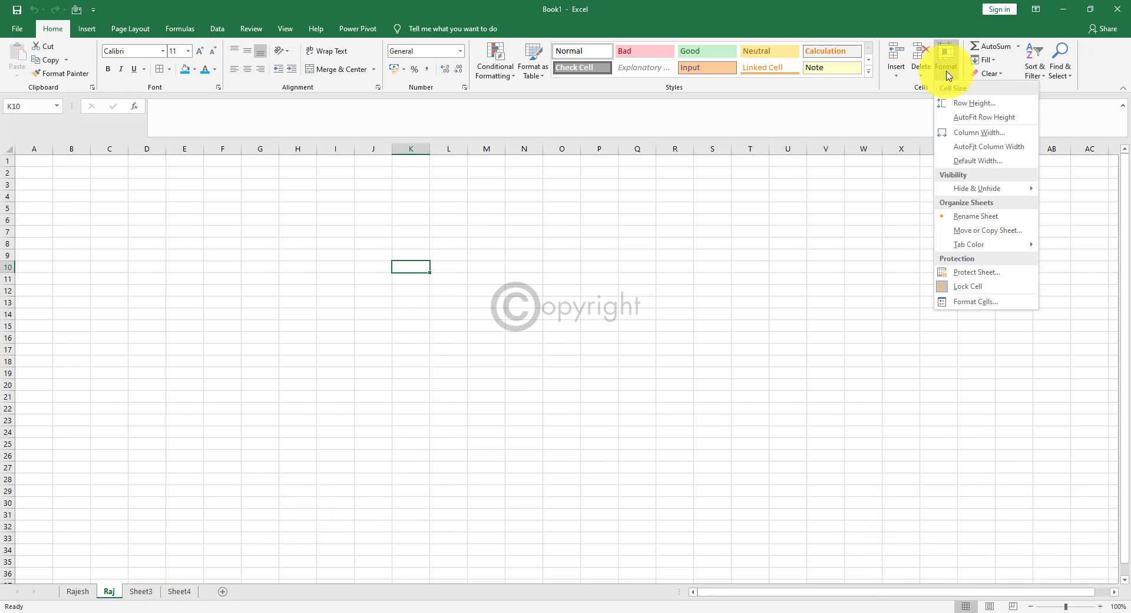
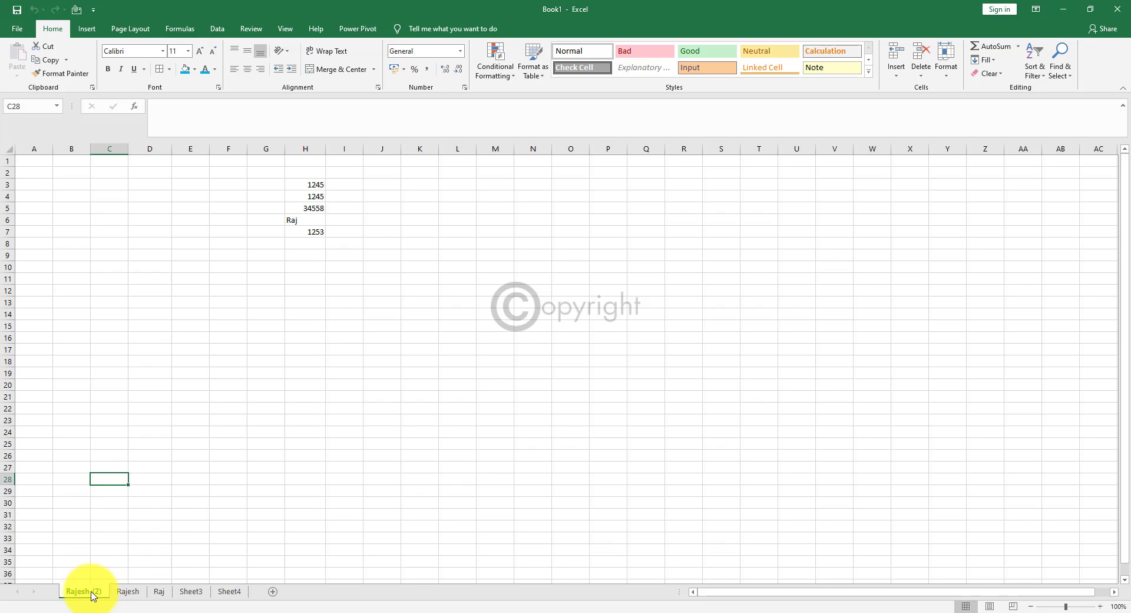
Delete the Rajesh (2) sheet from its tab menu and confirm the permanent deletion.
right_click(91, 594)
click(132, 470)
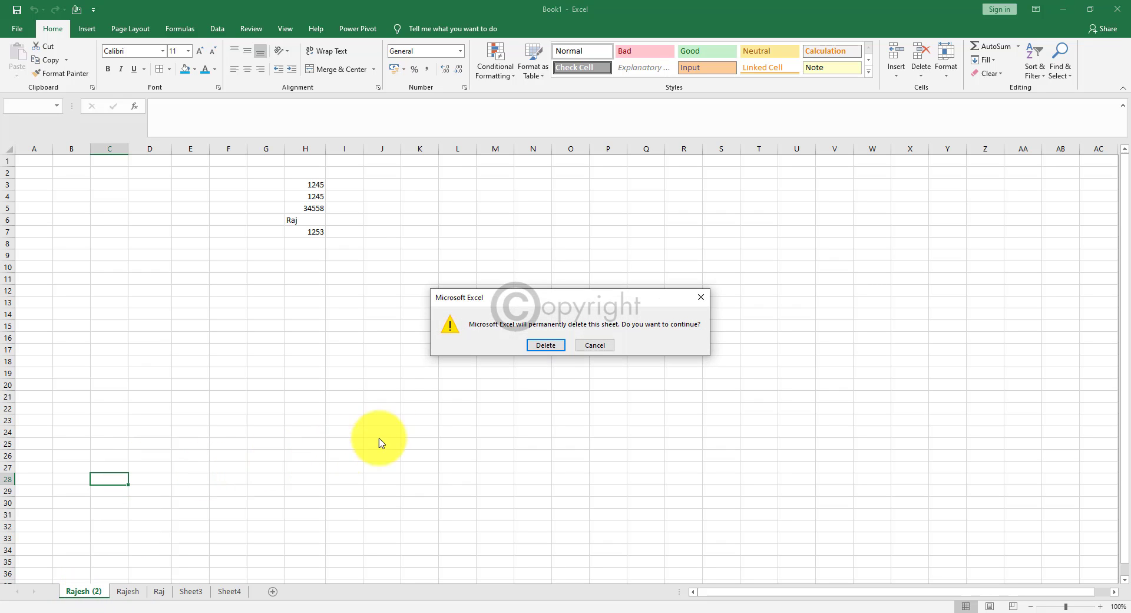
click(548, 347)
right_click(78, 592)
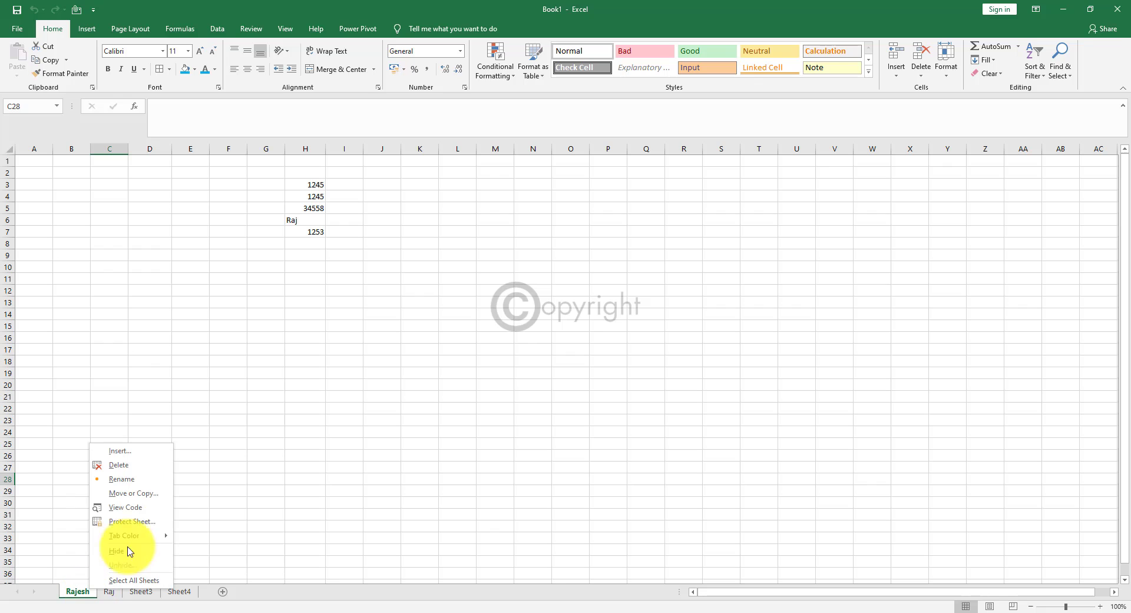
Open Move or Copy for the Rajesh sheet with Book1 as destination, placed before Sheet3.
click(140, 499)
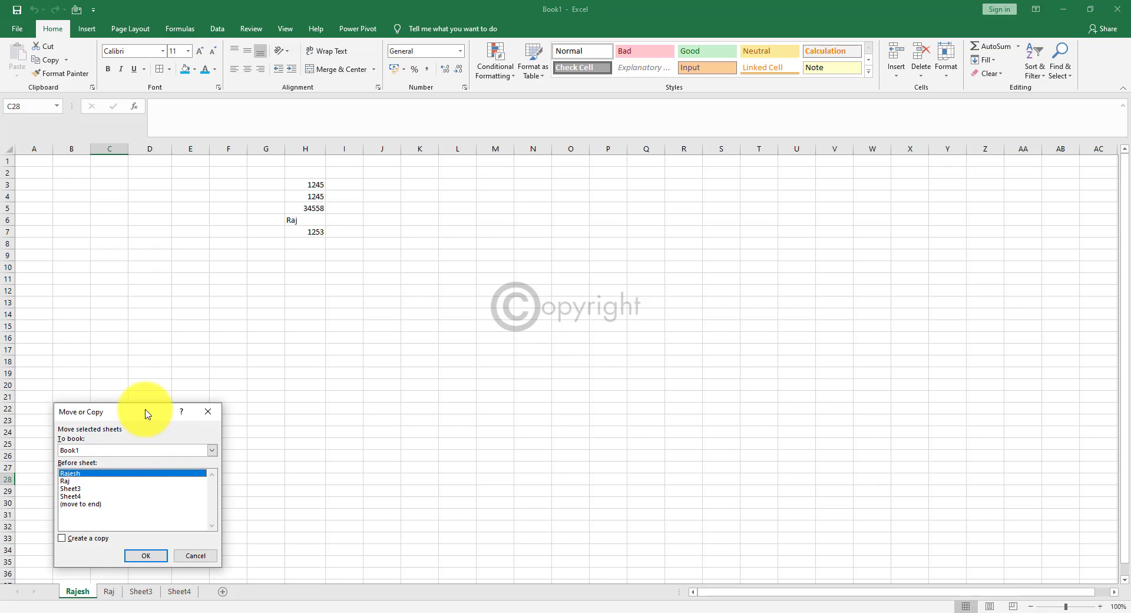
drag(146, 411, 590, 230)
click(655, 267)
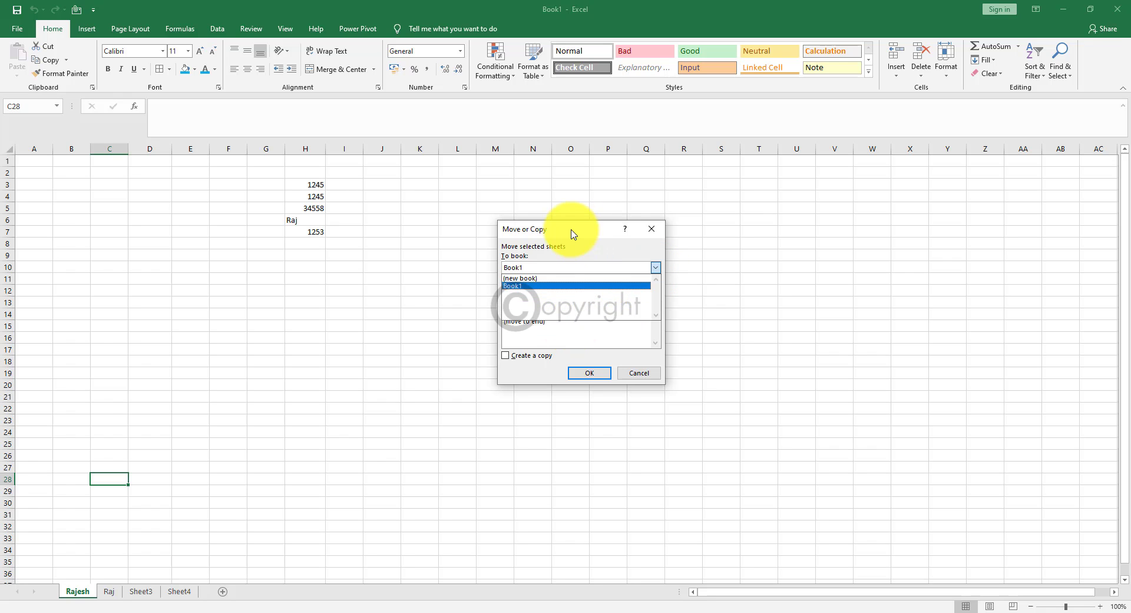
click(560, 286)
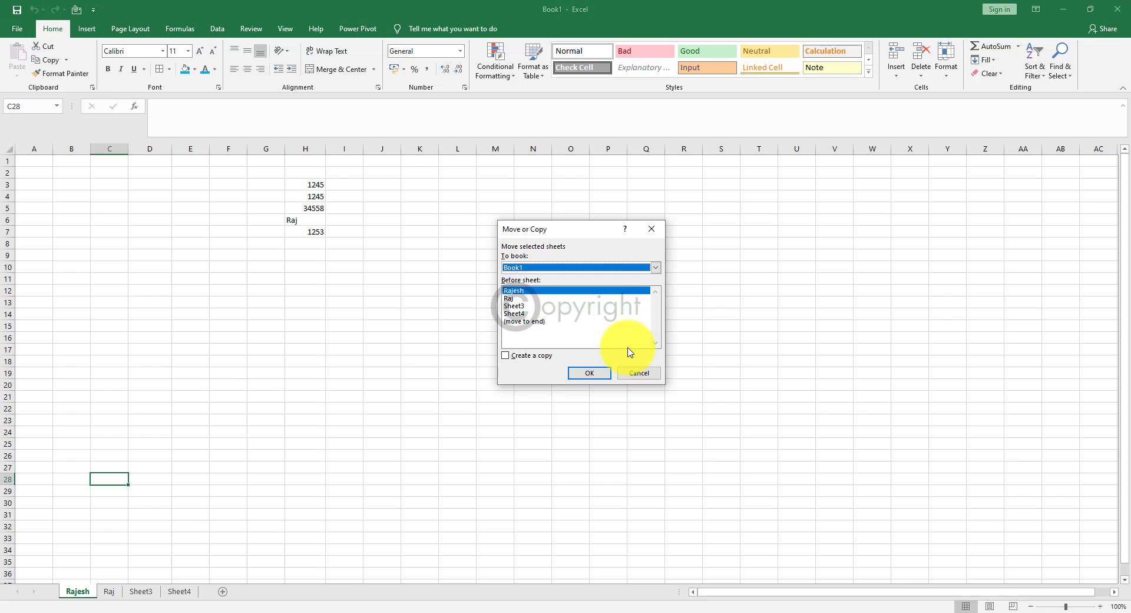
click(655, 268)
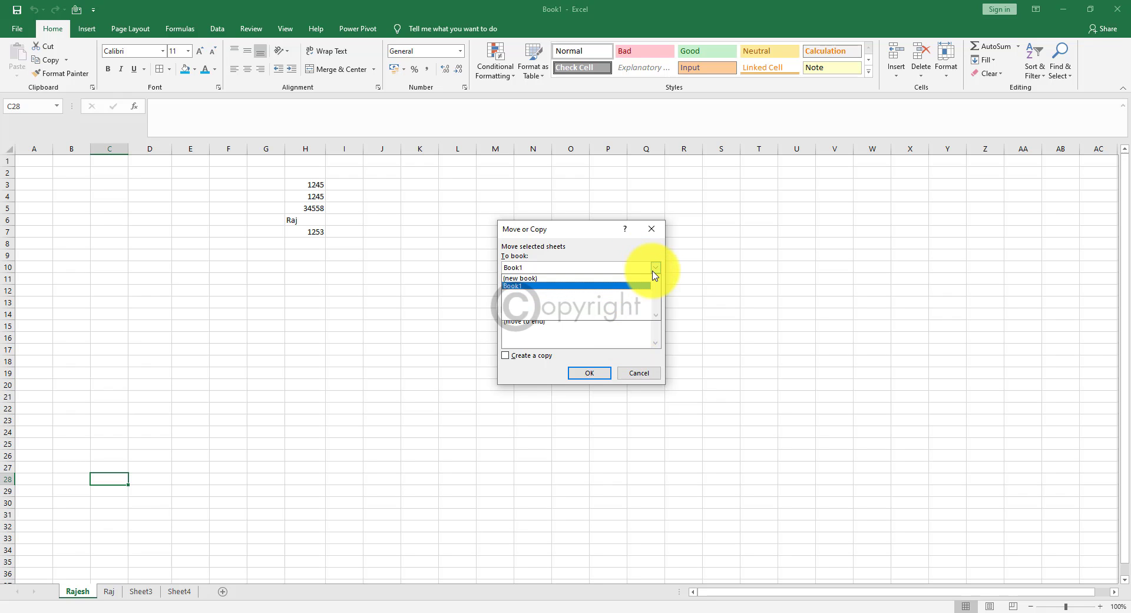
click(576, 286)
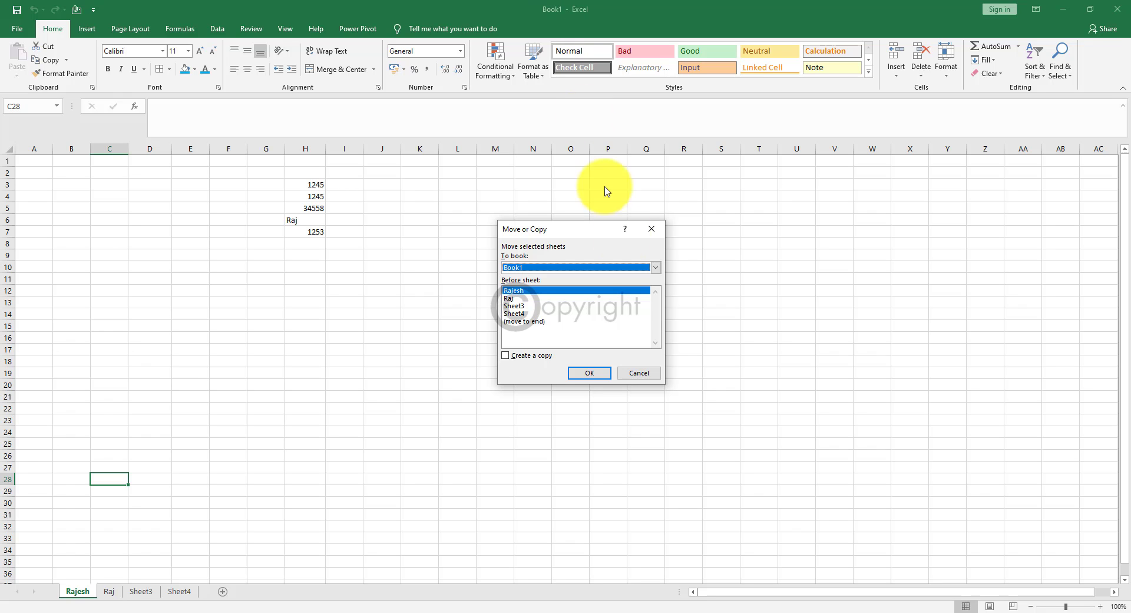
click(651, 268)
click(539, 285)
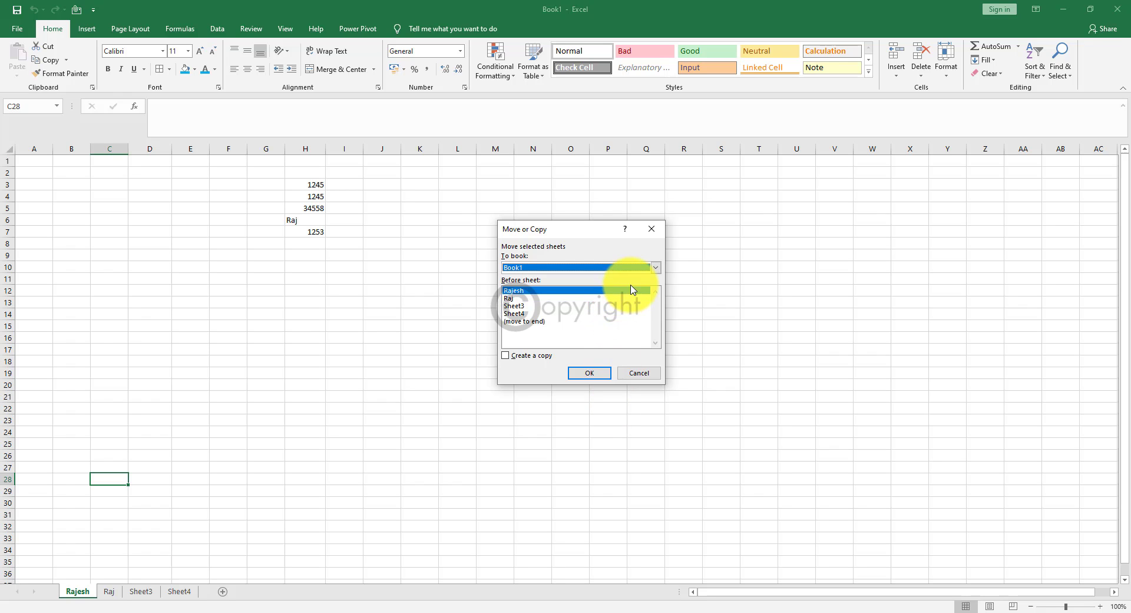
click(651, 268)
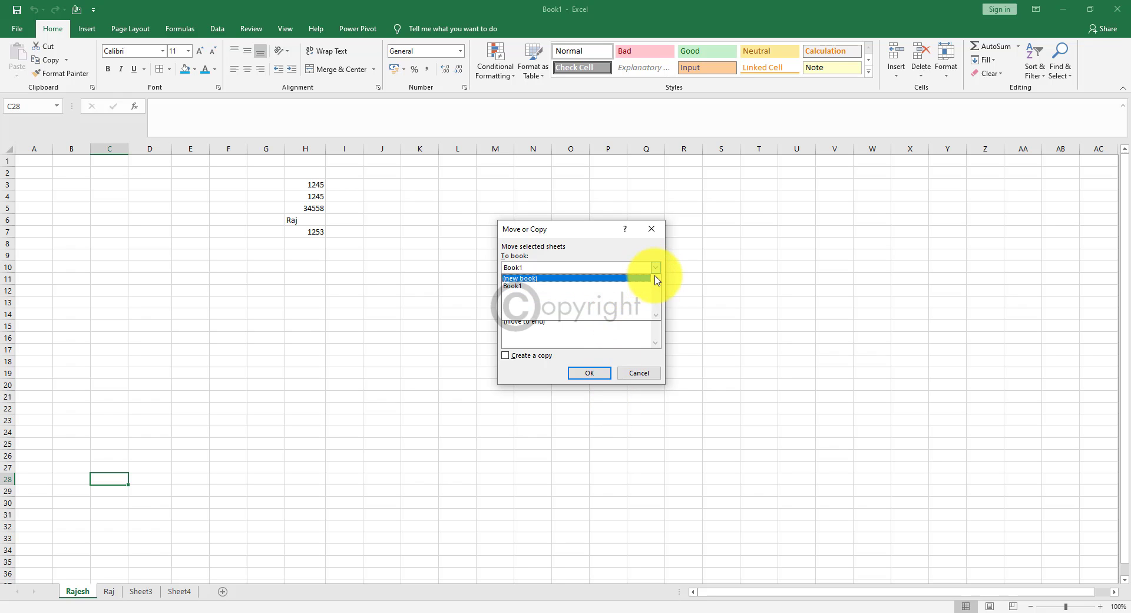
click(524, 298)
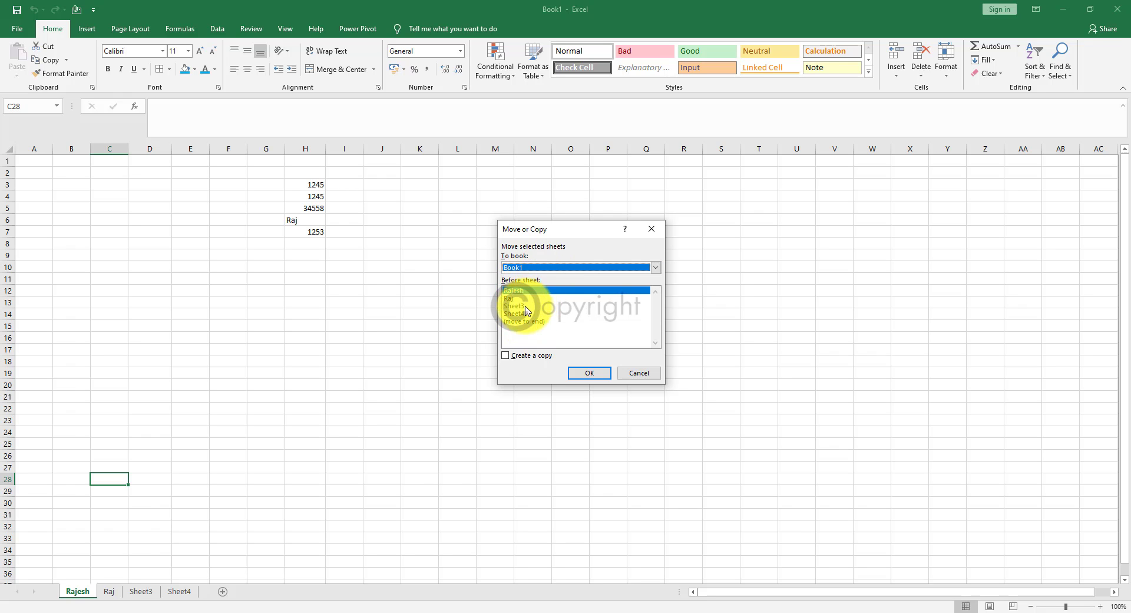
click(525, 305)
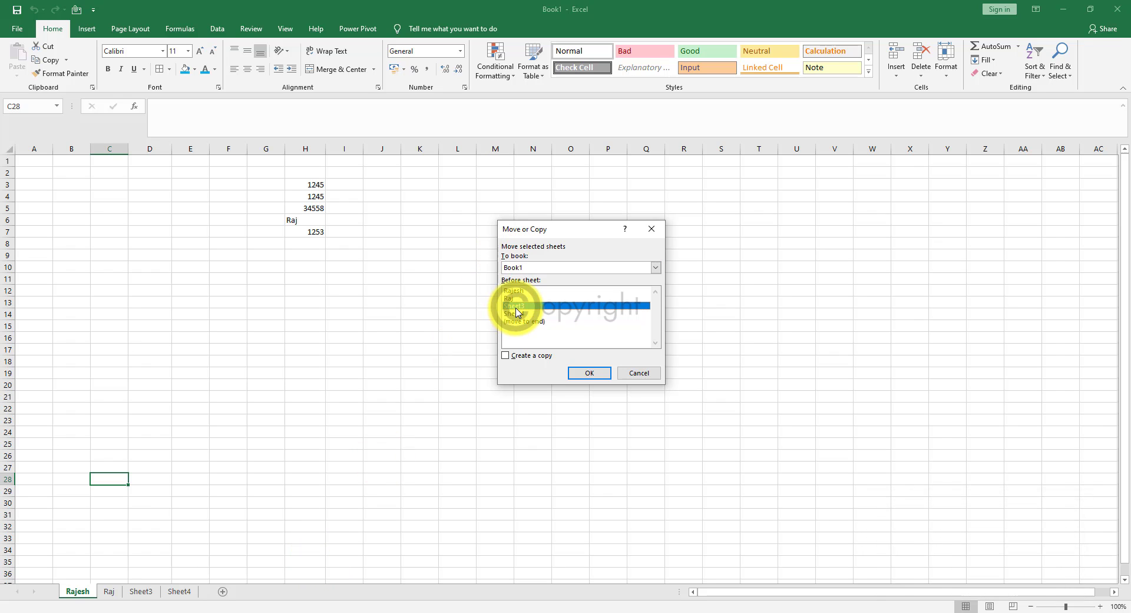
Tick Create a copy and reselect Book1, then cancel the dialog without copying.
click(505, 355)
click(580, 267)
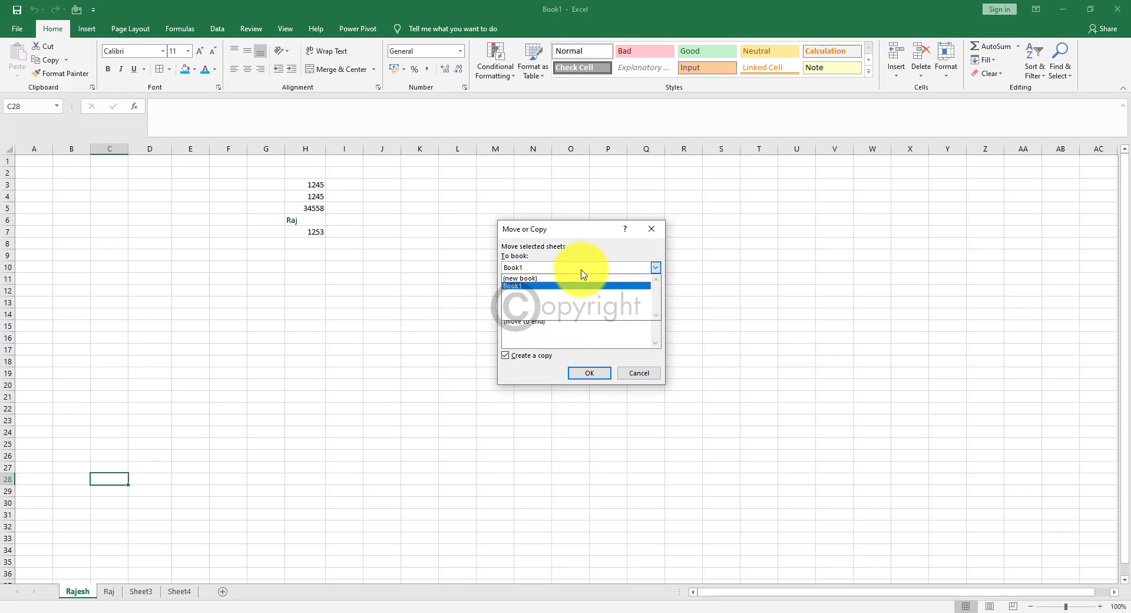
click(557, 287)
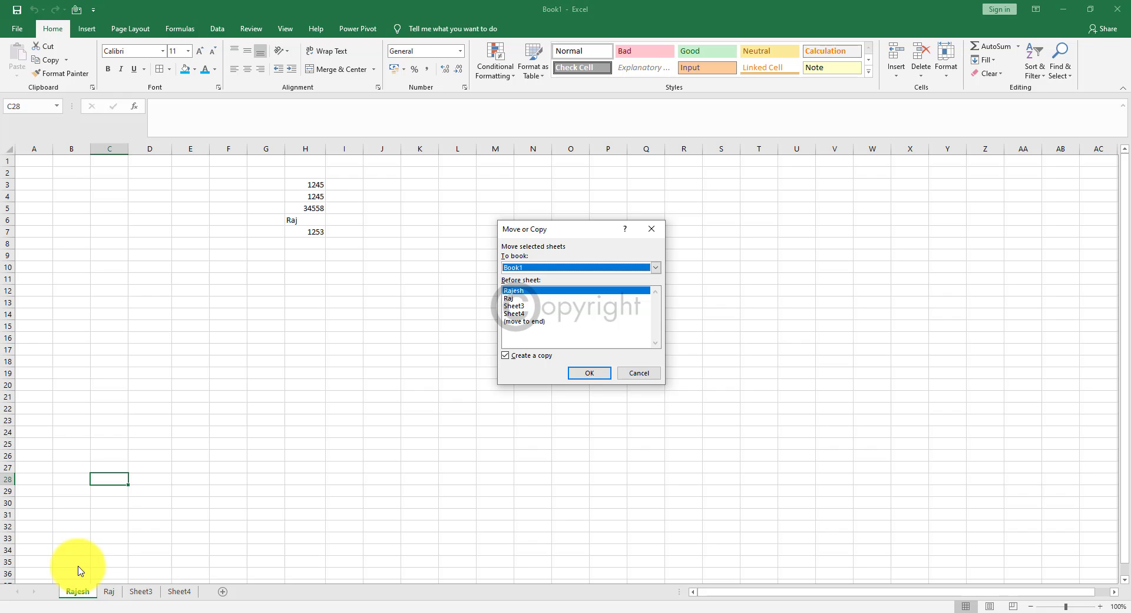
key(Escape)
Set the Rajesh sheet tab colour to red.
right_click(81, 594)
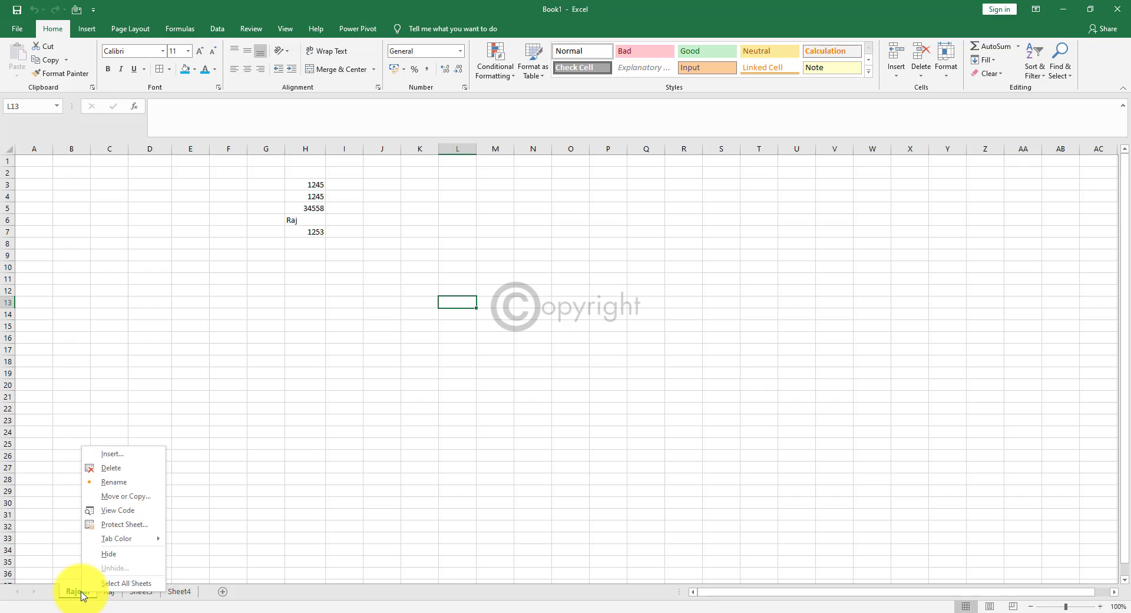
mouse_move(126, 546)
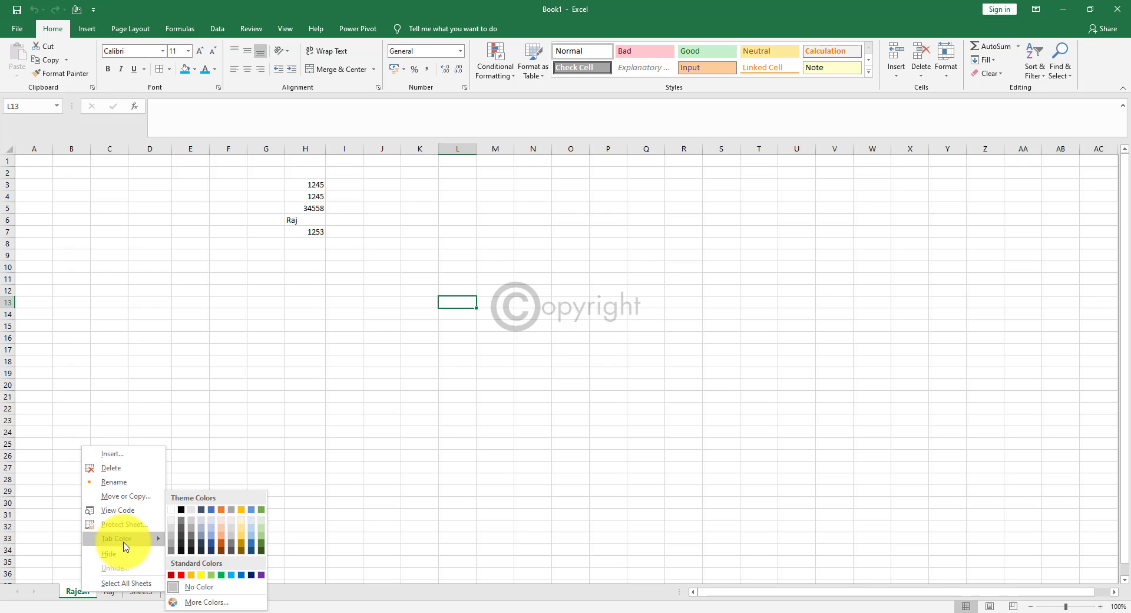
click(183, 575)
click(223, 549)
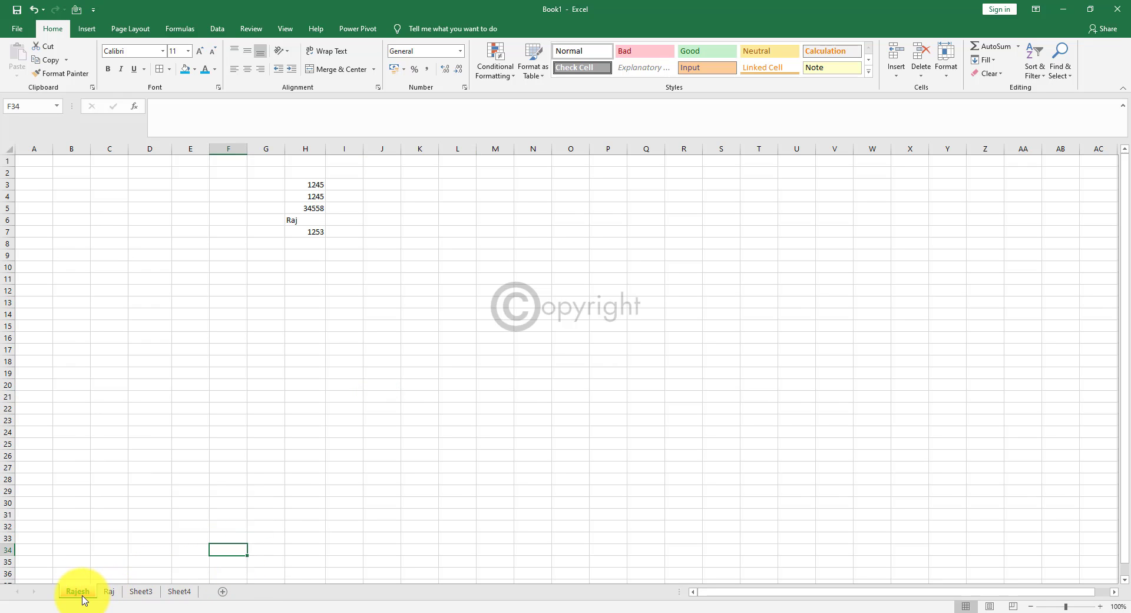
Set the Raj sheet tab colour to green and view it from Sheet3.
click(109, 592)
right_click(111, 593)
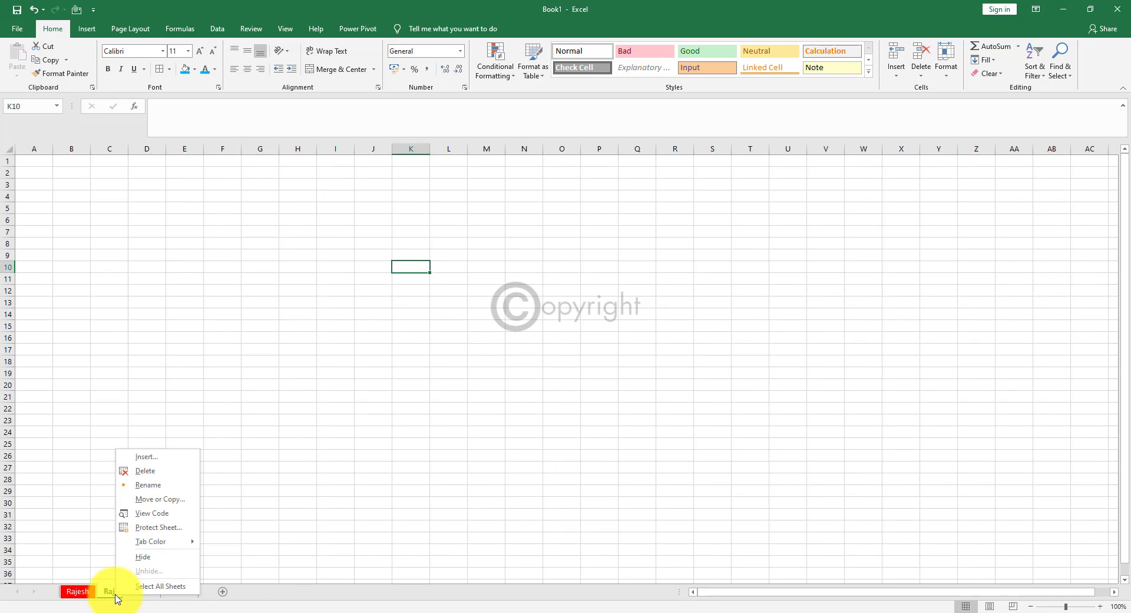
mouse_move(155, 542)
click(255, 574)
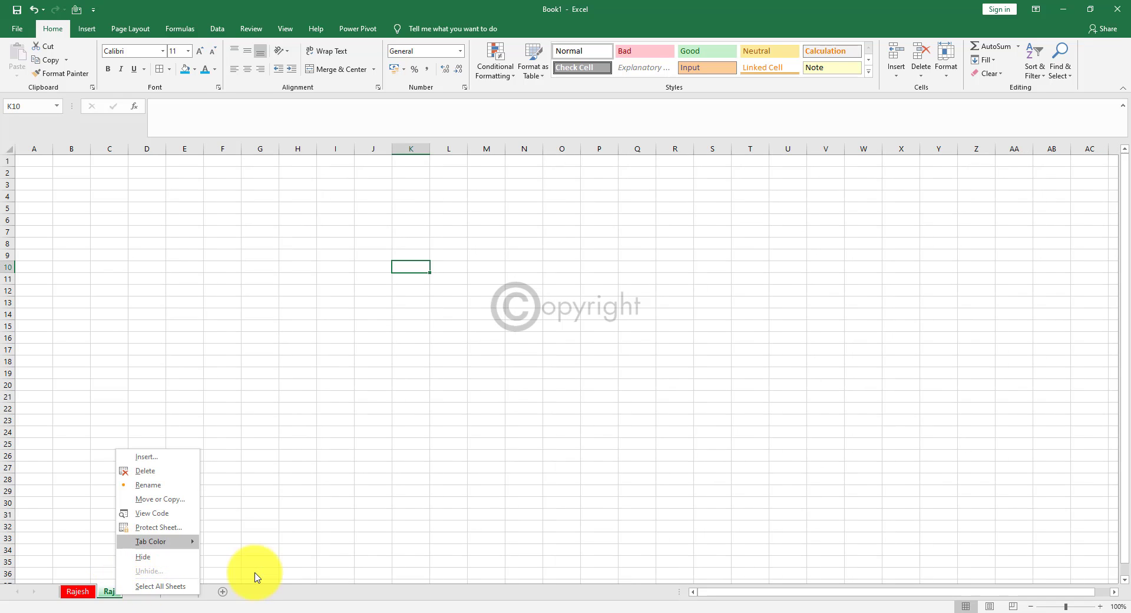
click(141, 590)
click(524, 525)
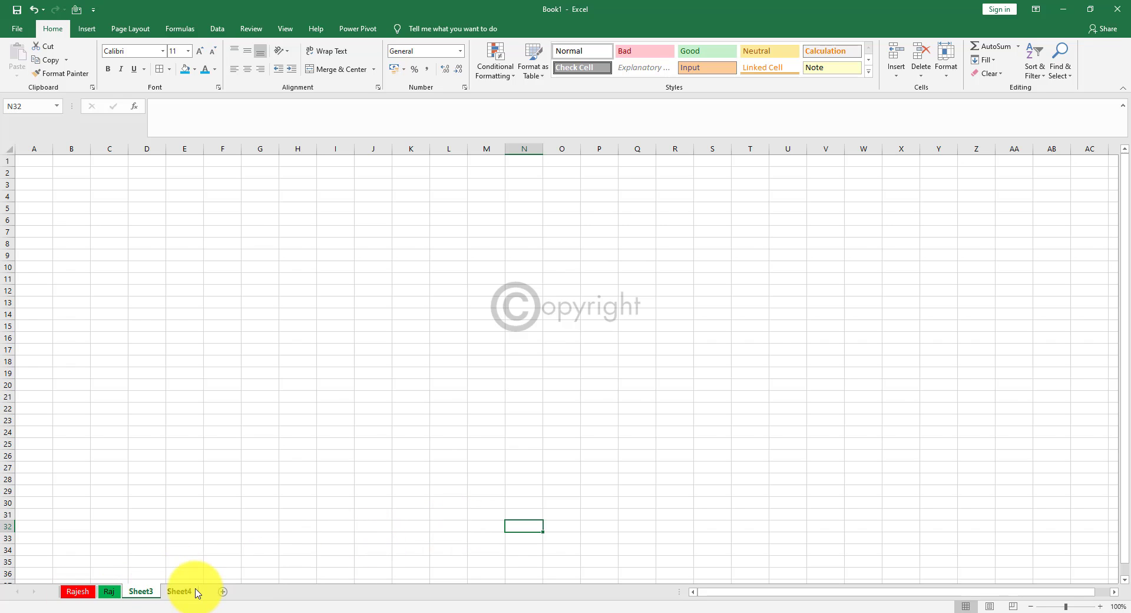
Return to the Rajesh sheet and bring up its Protect Sheet dialog.
click(86, 596)
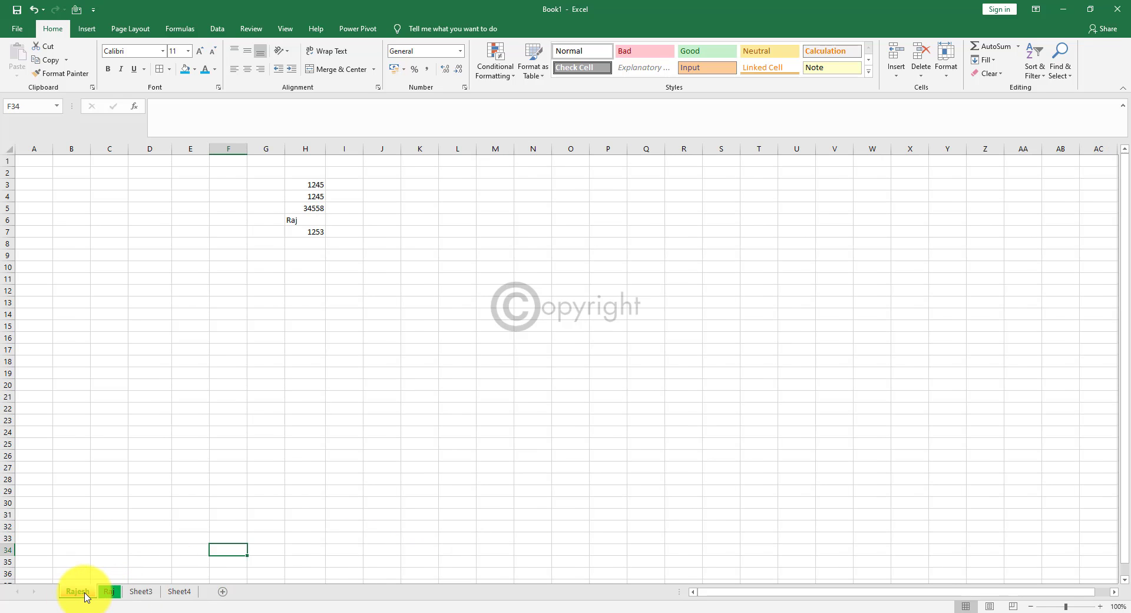
right_click(86, 596)
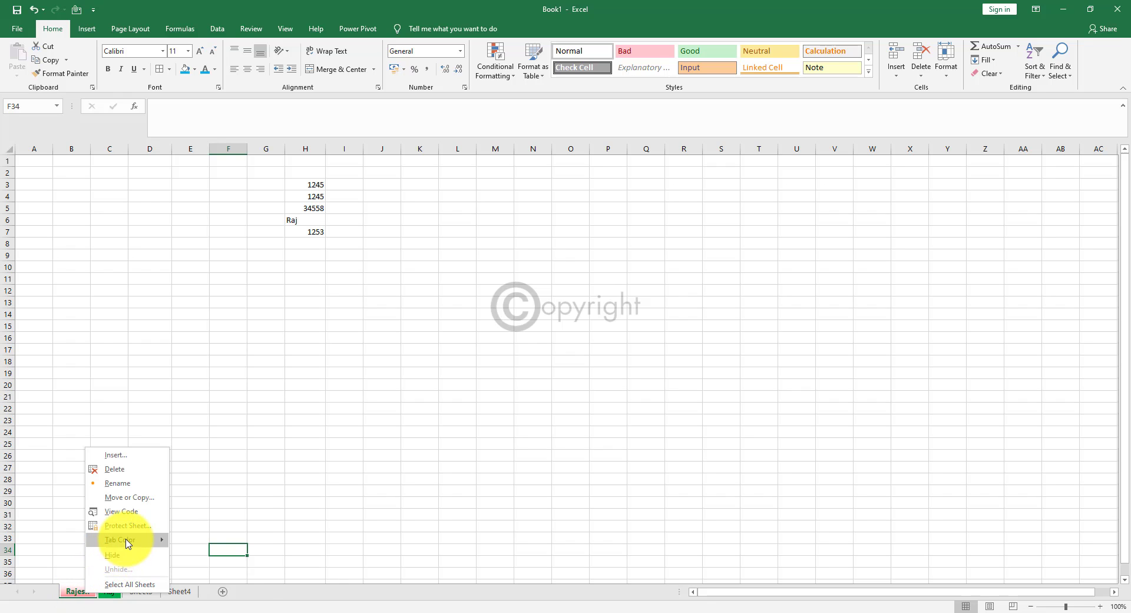
mouse_move(123, 540)
key(Escape)
key(Escape)
click(946, 59)
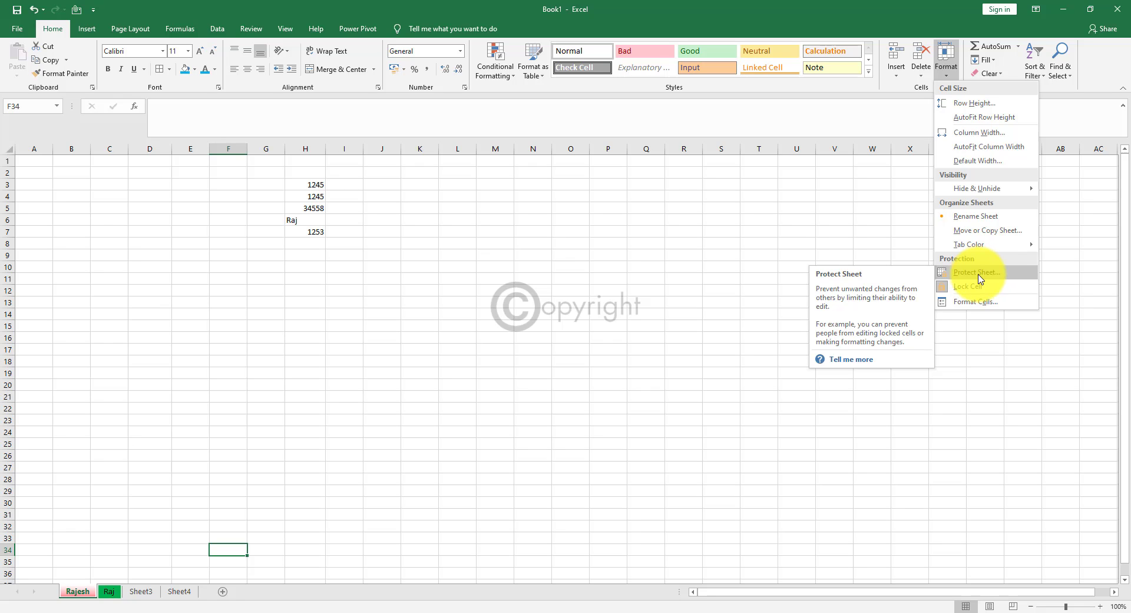
key(Escape)
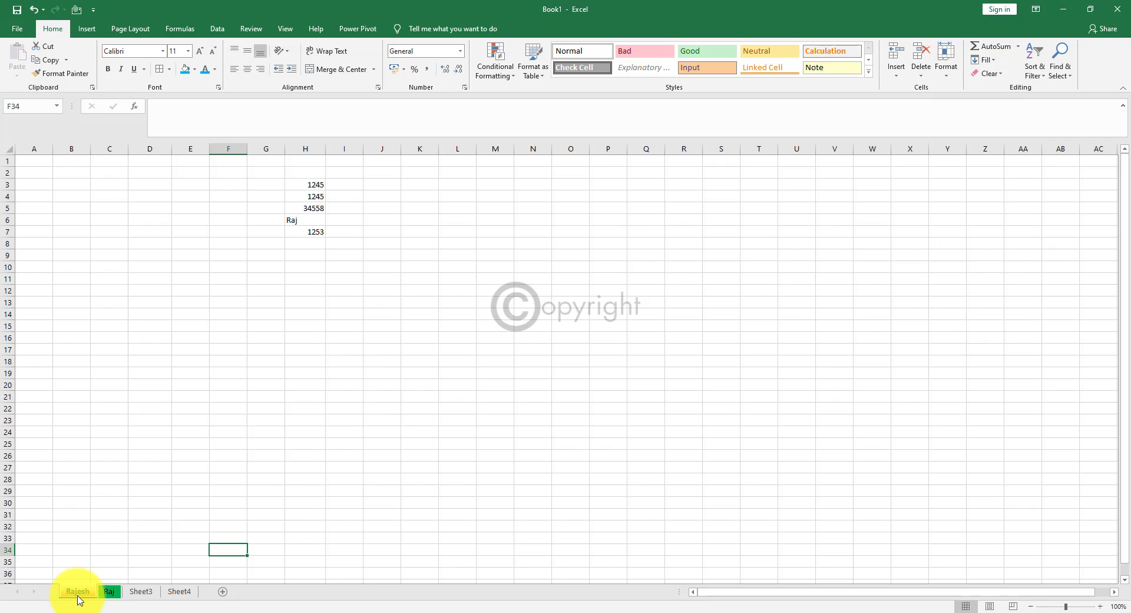
right_click(78, 596)
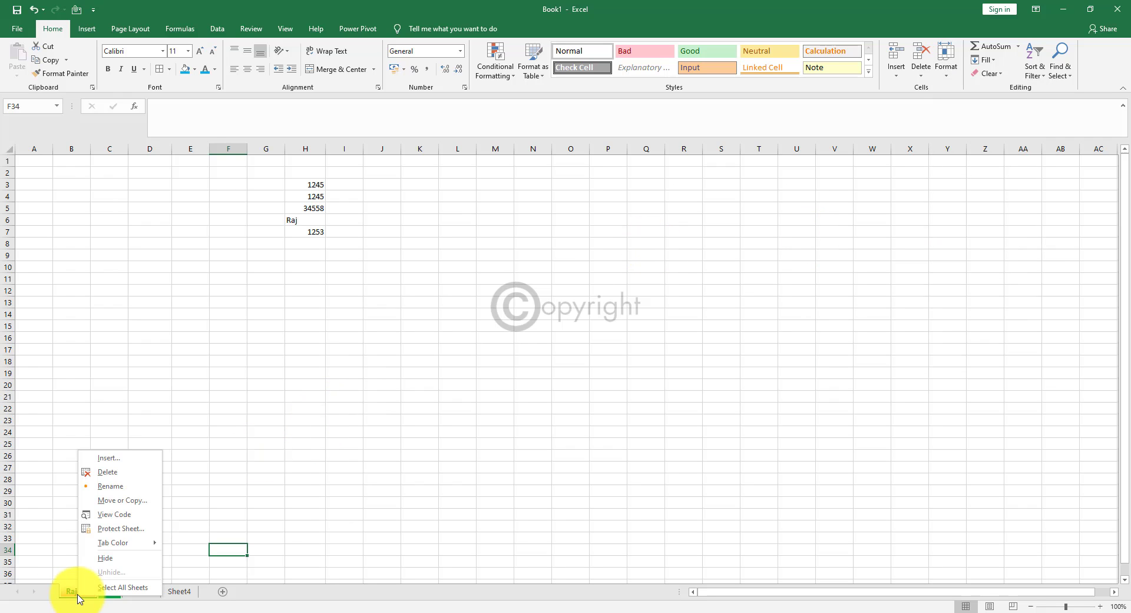
click(119, 528)
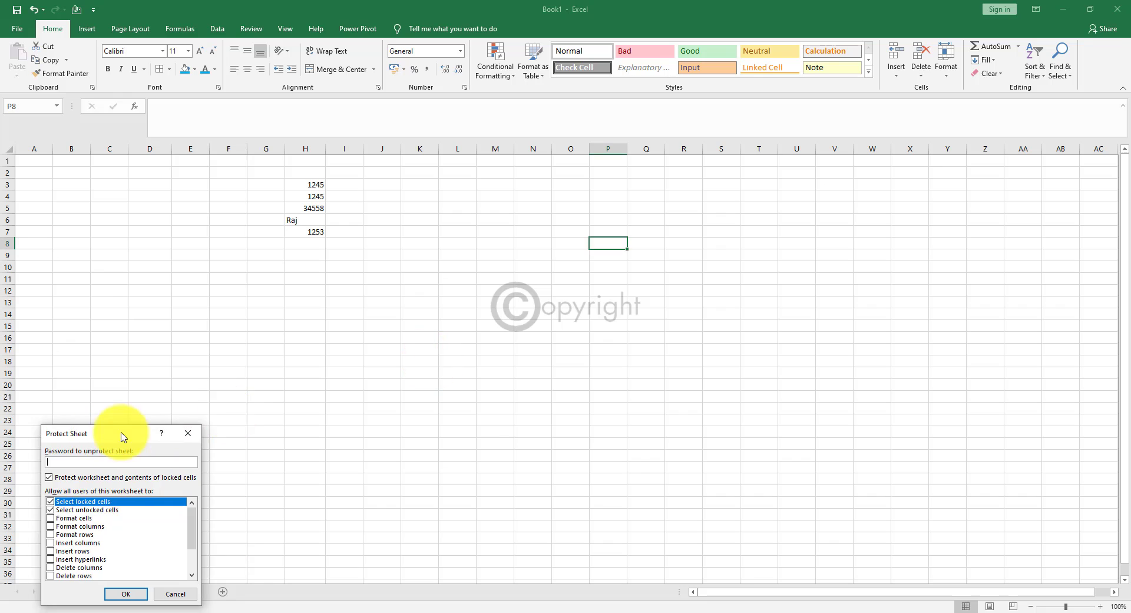
Allow every listed action, from formatting cells through editing scenarios, while the sheet is protected.
drag(123, 436, 751, 180)
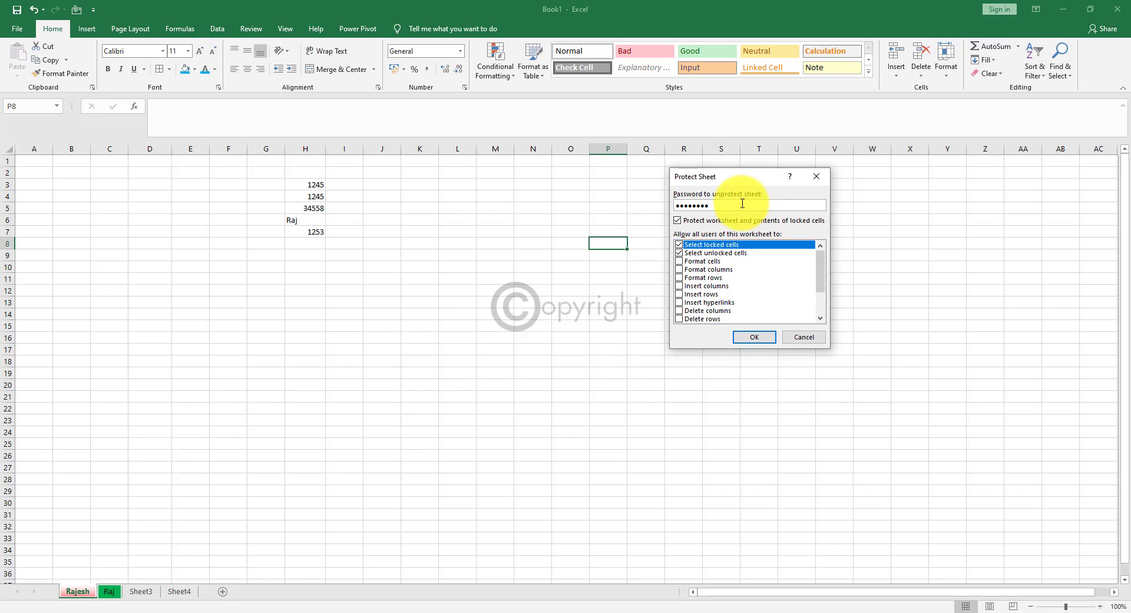
drag(820, 274, 759, 258)
click(678, 261)
click(678, 270)
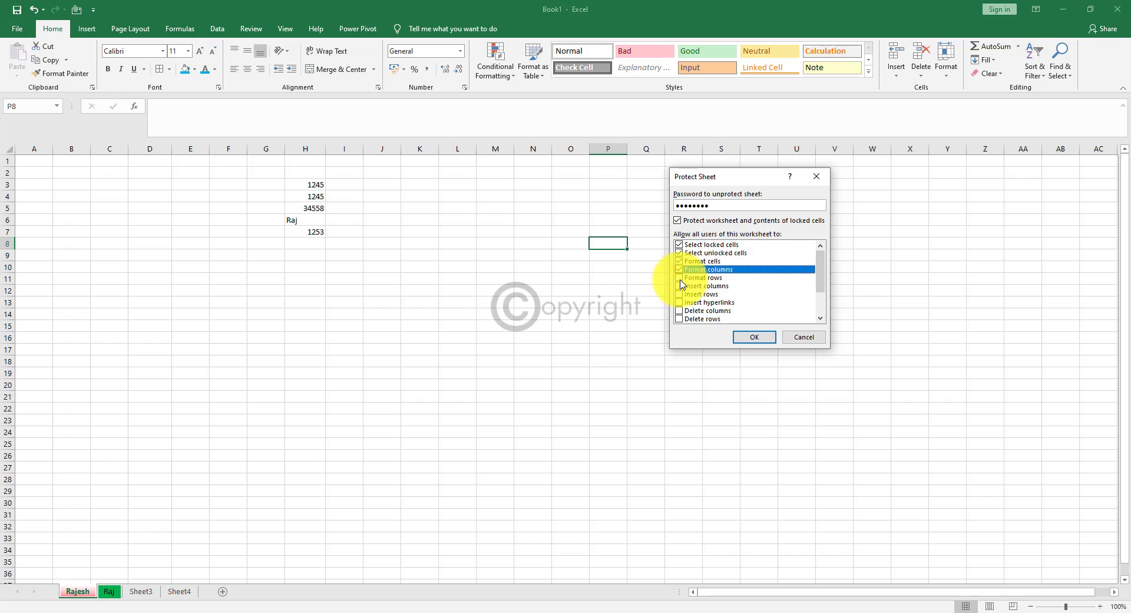
click(678, 277)
click(679, 286)
click(679, 294)
click(678, 302)
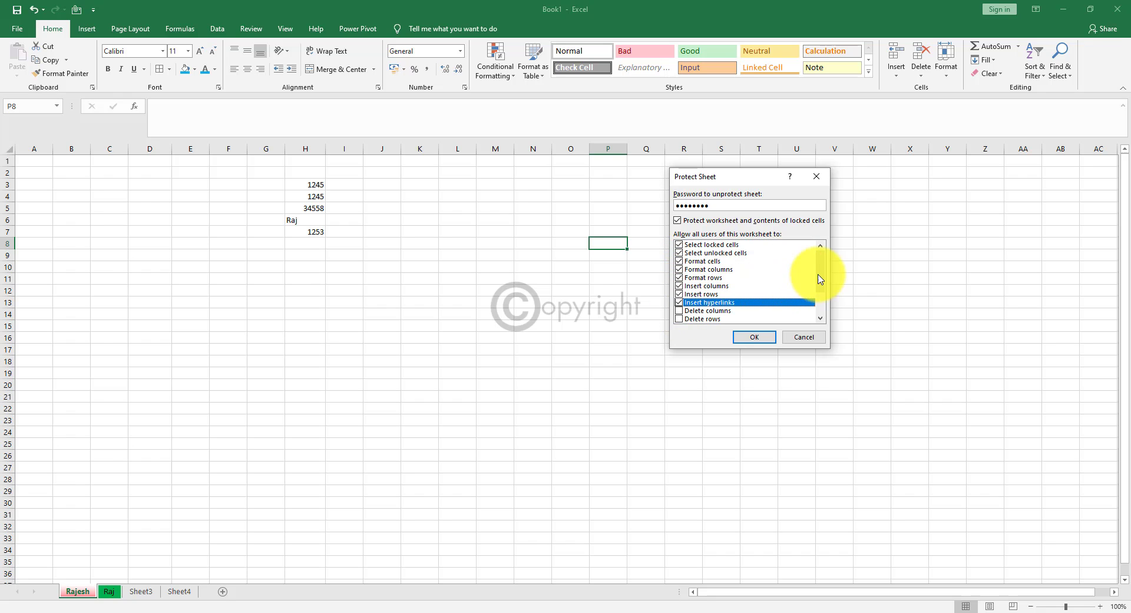
drag(820, 278, 804, 300)
click(679, 269)
click(679, 277)
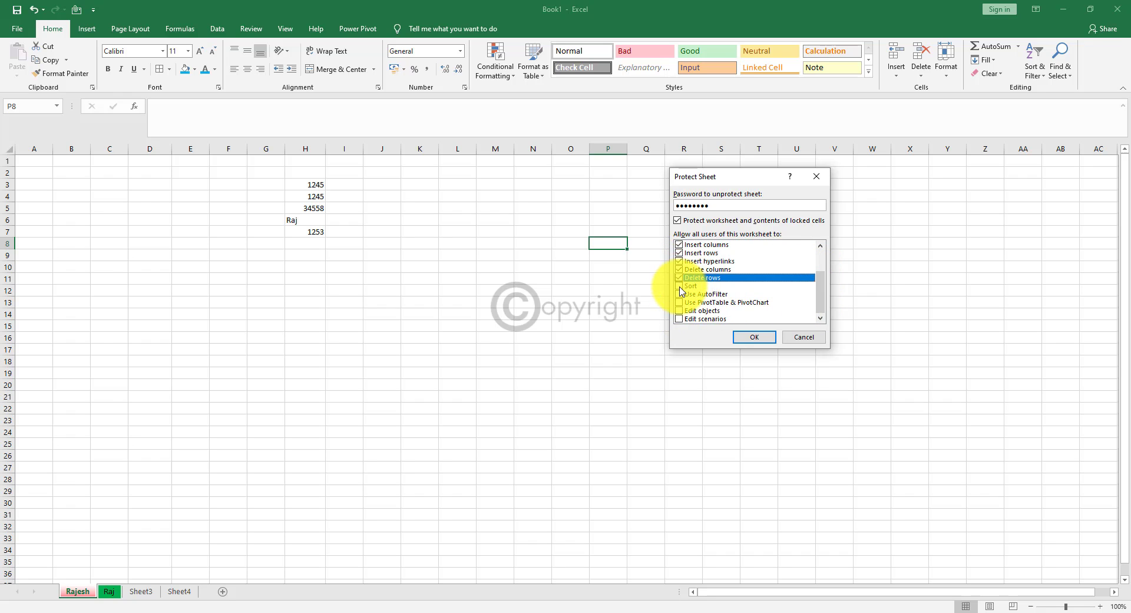
click(679, 286)
click(678, 294)
click(679, 303)
click(679, 310)
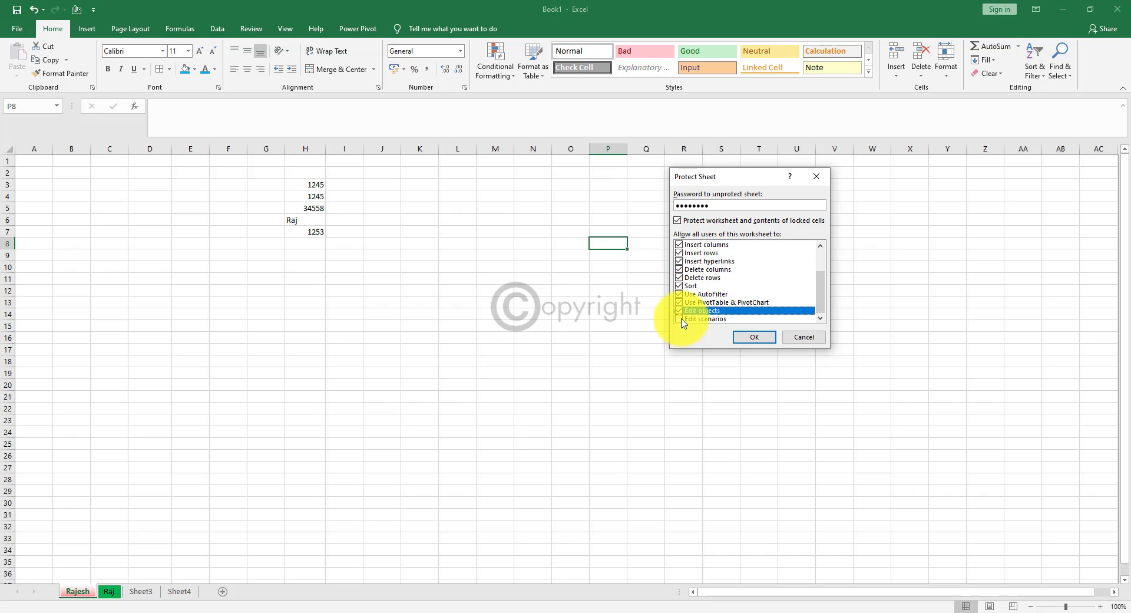
click(680, 320)
drag(817, 298, 823, 254)
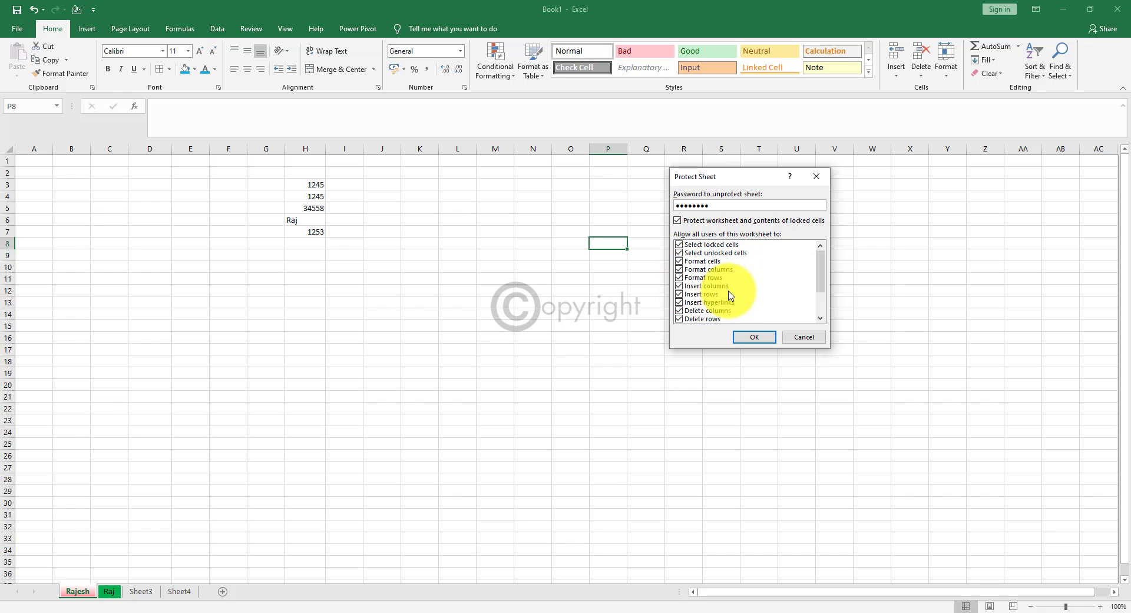
Set a four-character protection password and re-enter it to confirm protection.
scroll(760, 292, down, 1)
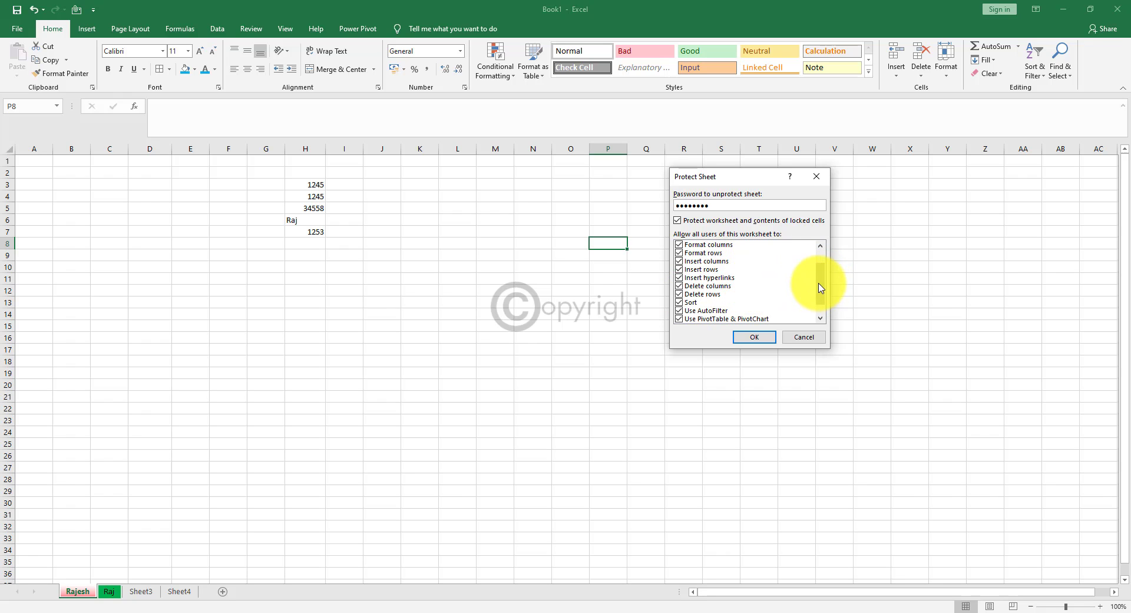
drag(821, 287, 821, 263)
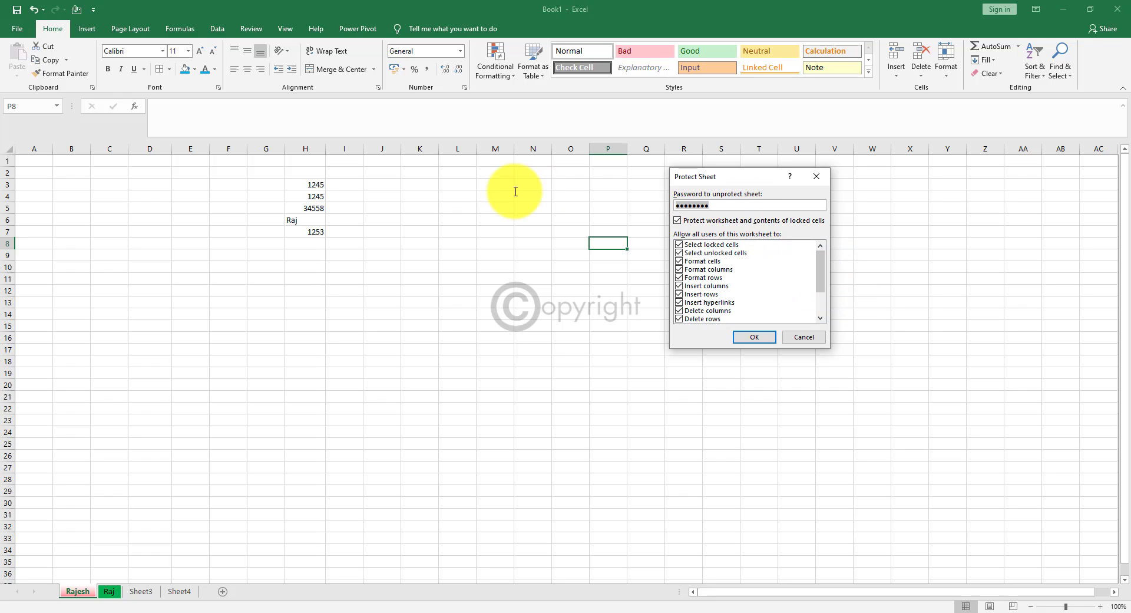
key(BackSpace)
key(BackSpace)
key(BackSpace)
key(BackSpace)
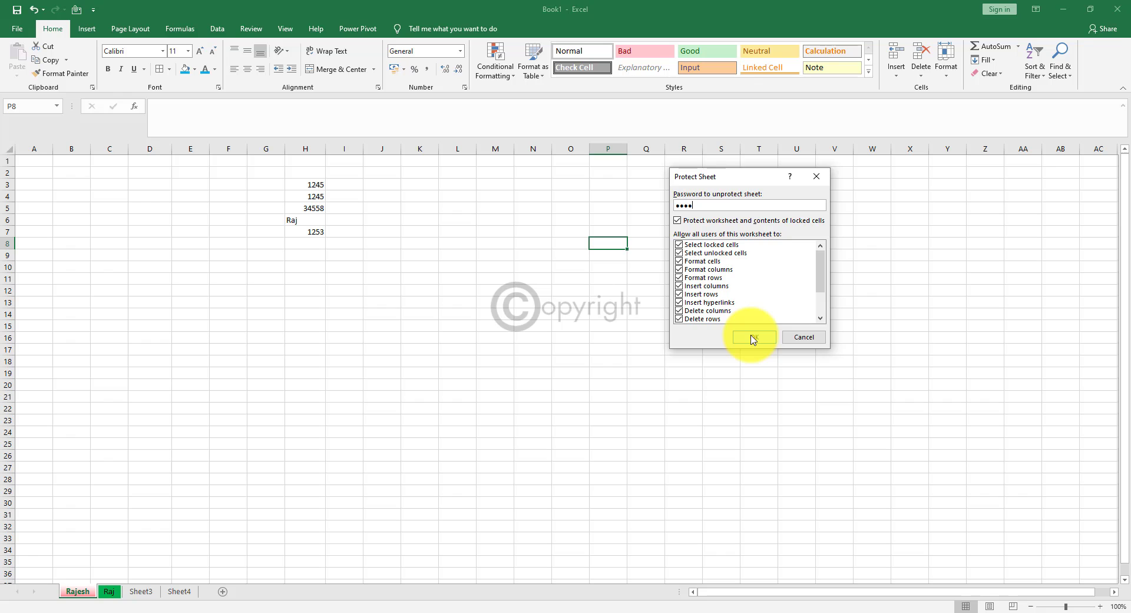
click(753, 337)
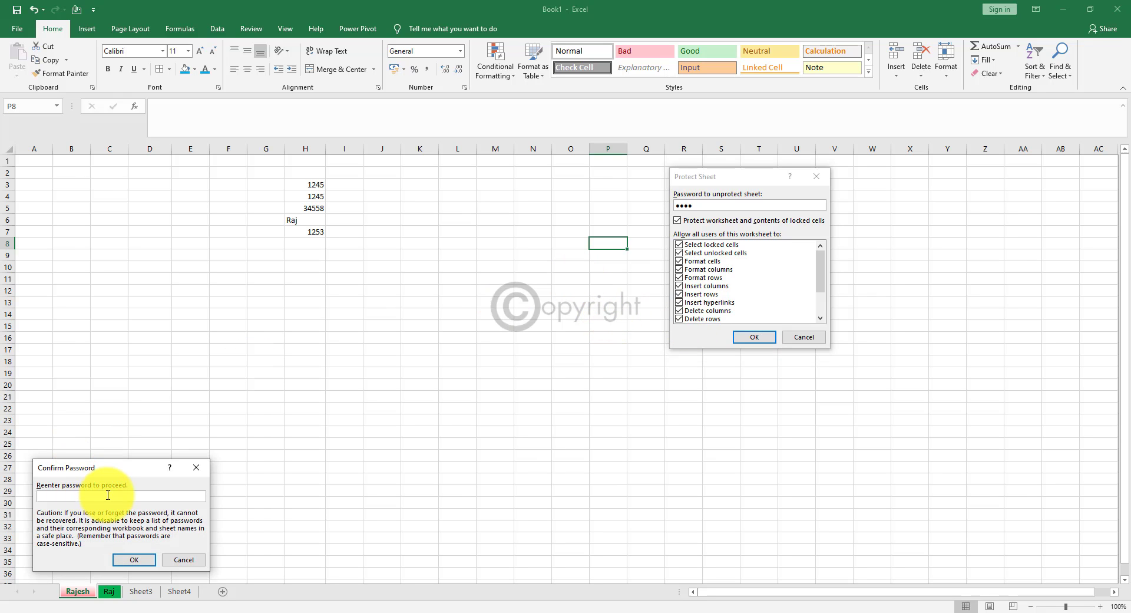
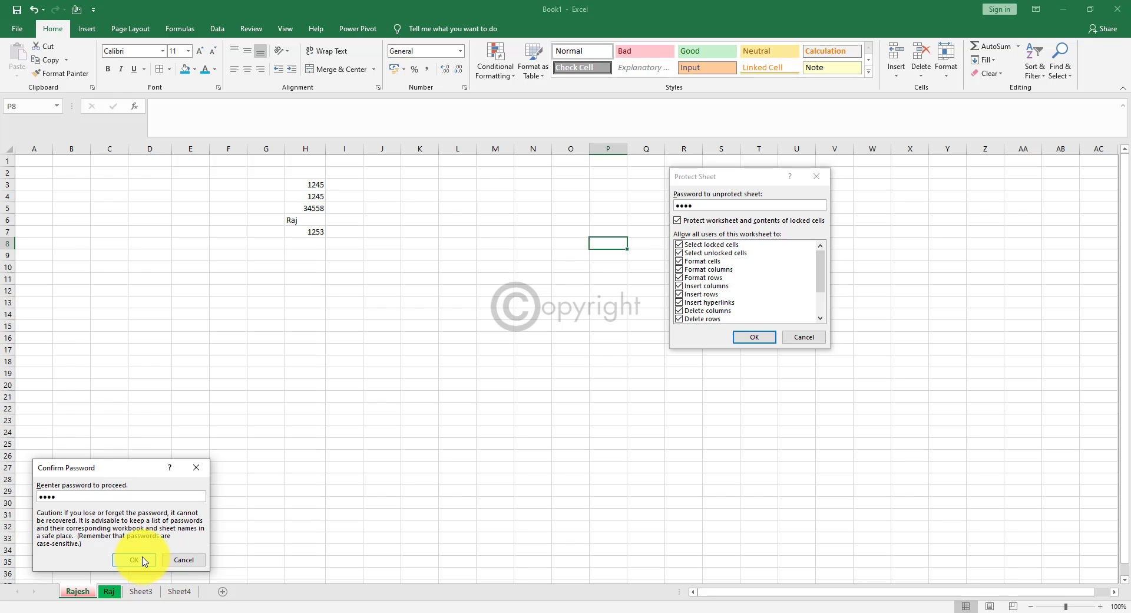
click(144, 560)
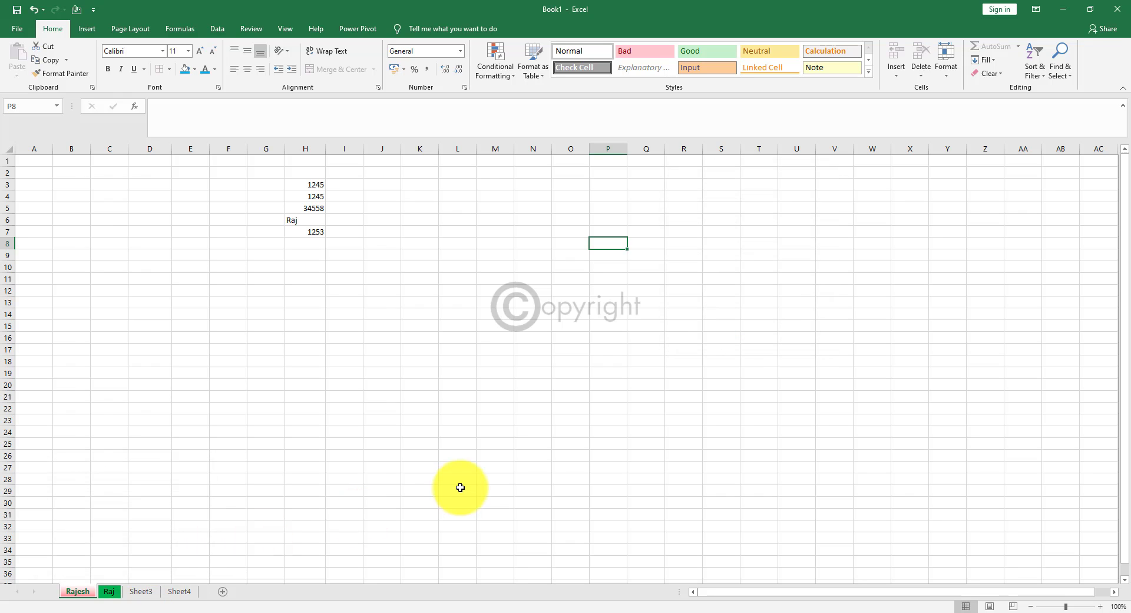
click(451, 443)
drag(189, 190, 727, 445)
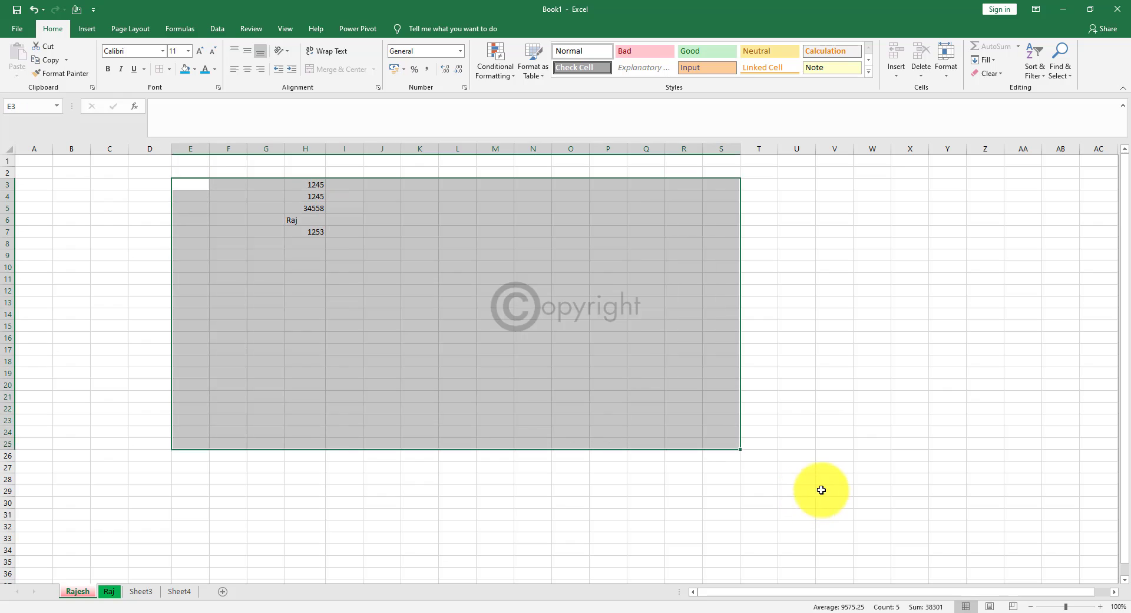
click(460, 315)
click(307, 184)
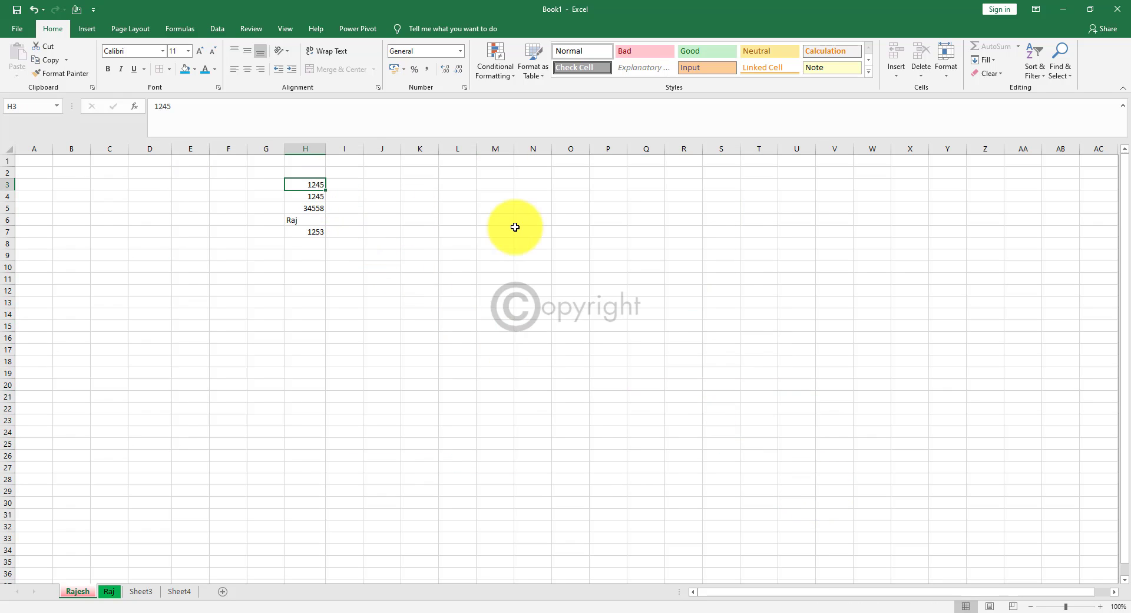
key(Delete)
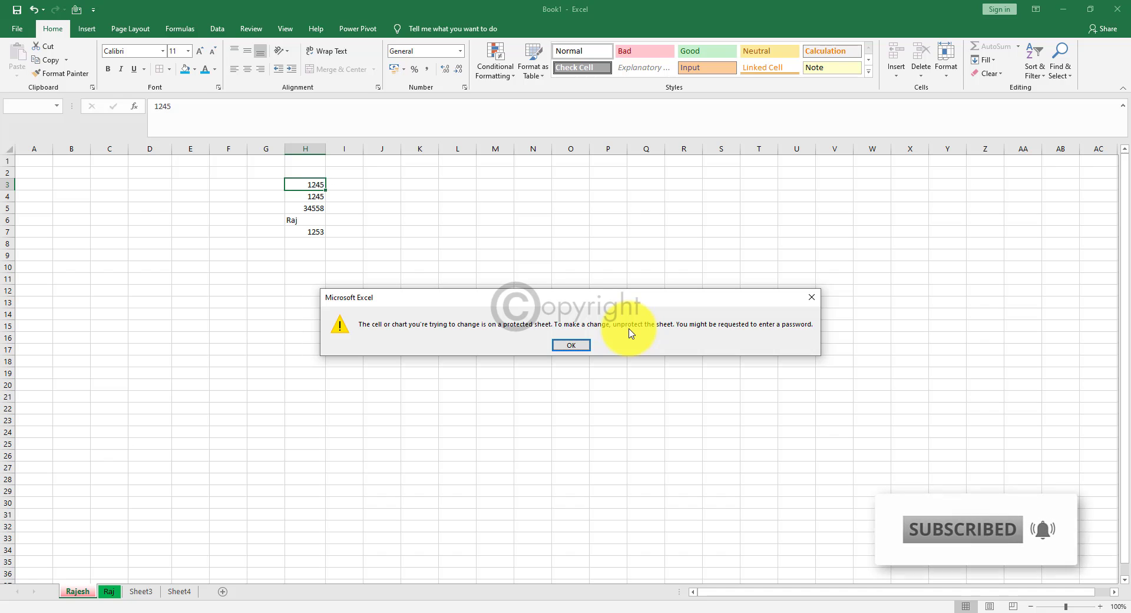
click(575, 345)
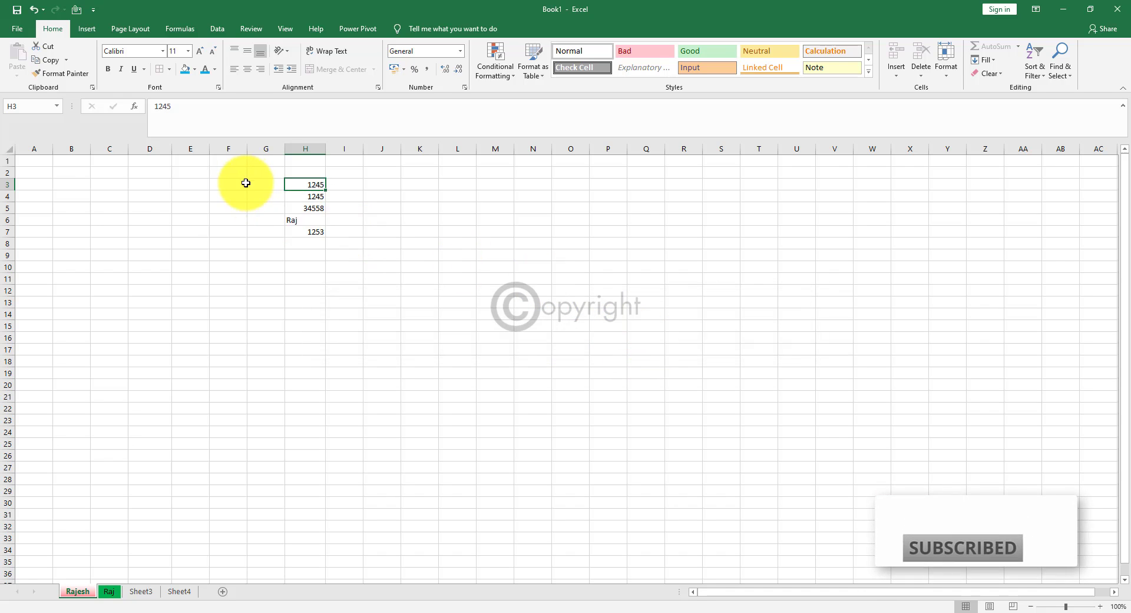
click(364, 205)
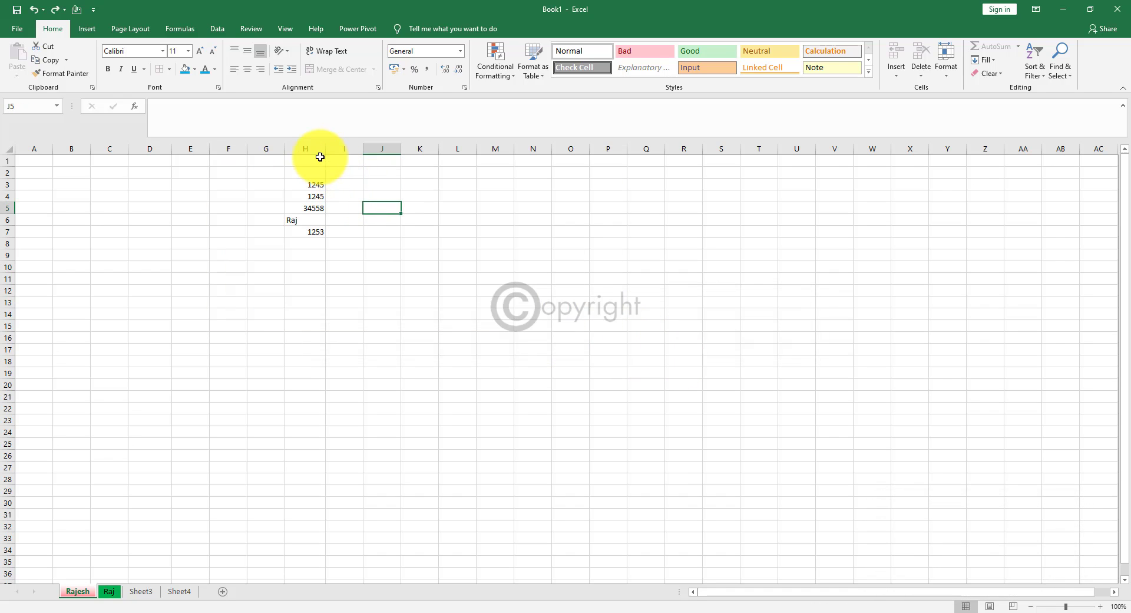
click(313, 149)
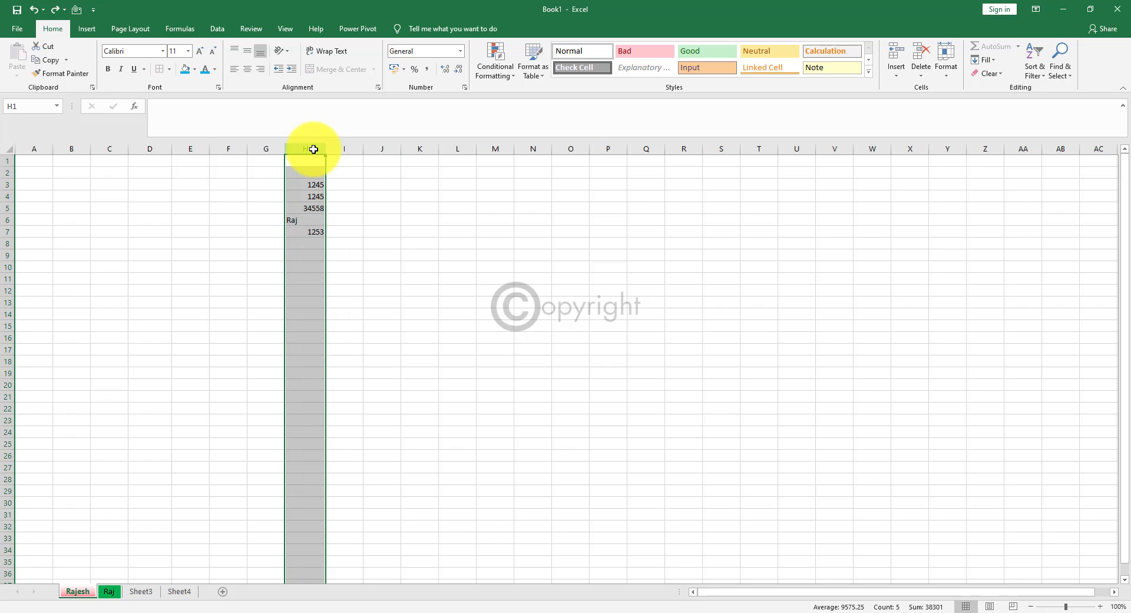
click(369, 206)
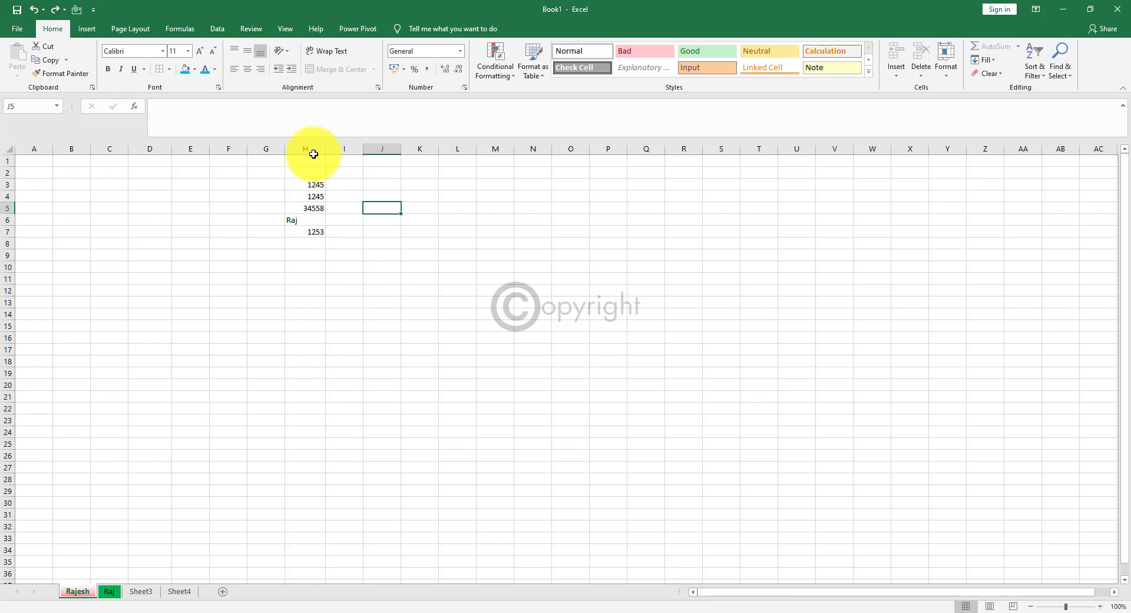
right_click(314, 150)
click(353, 244)
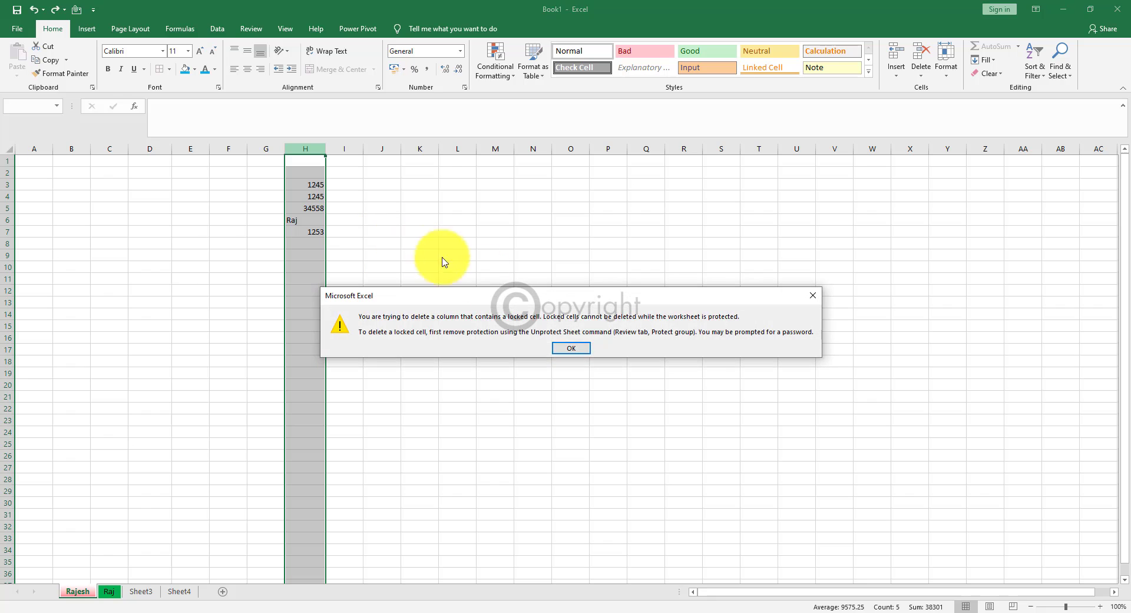
click(571, 348)
click(420, 326)
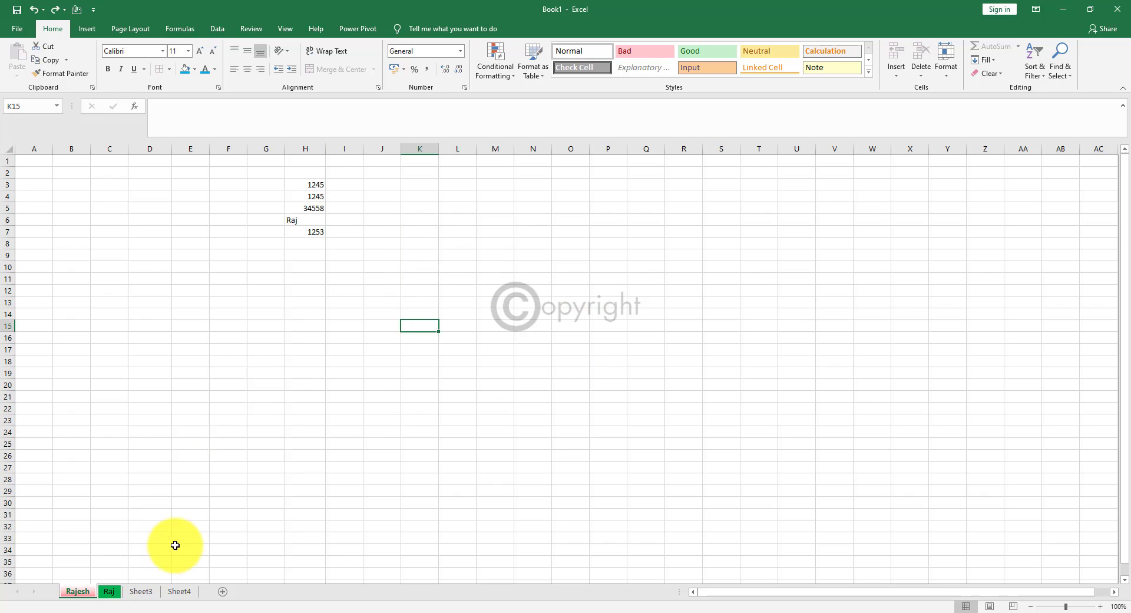
Unprotect the Rajesh sheet from its tab menu by entering the sheet password.
right_click(82, 595)
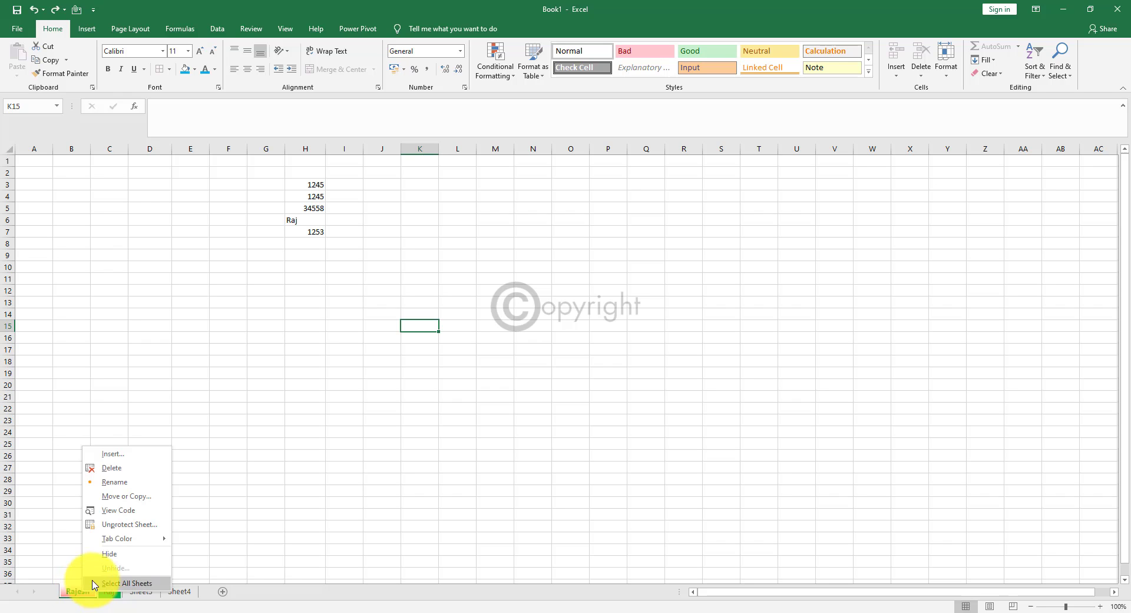
mouse_move(118, 532)
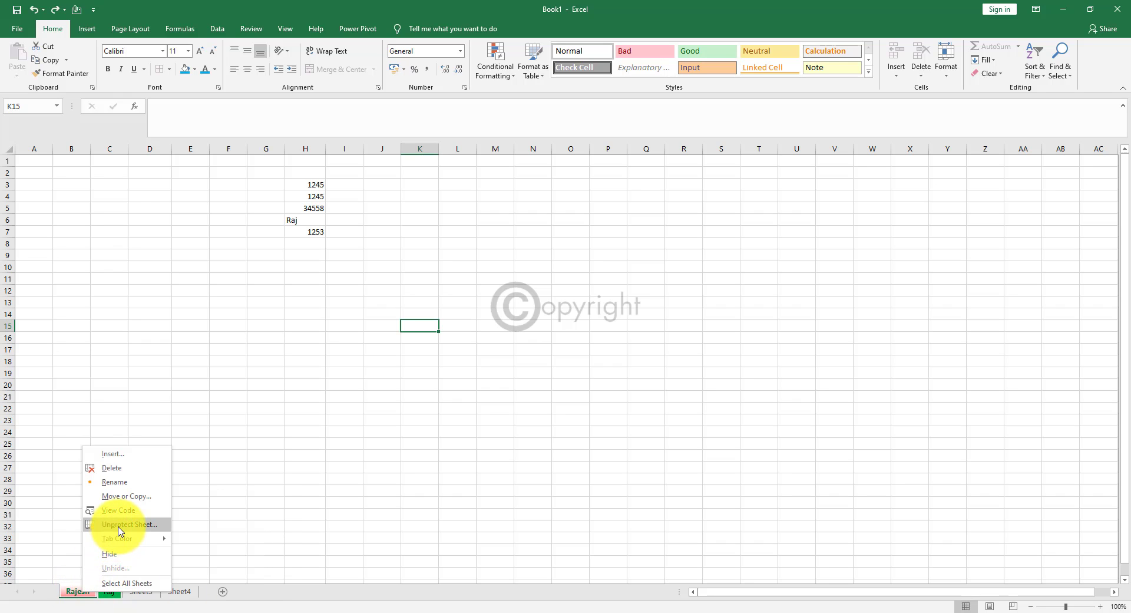
click(115, 526)
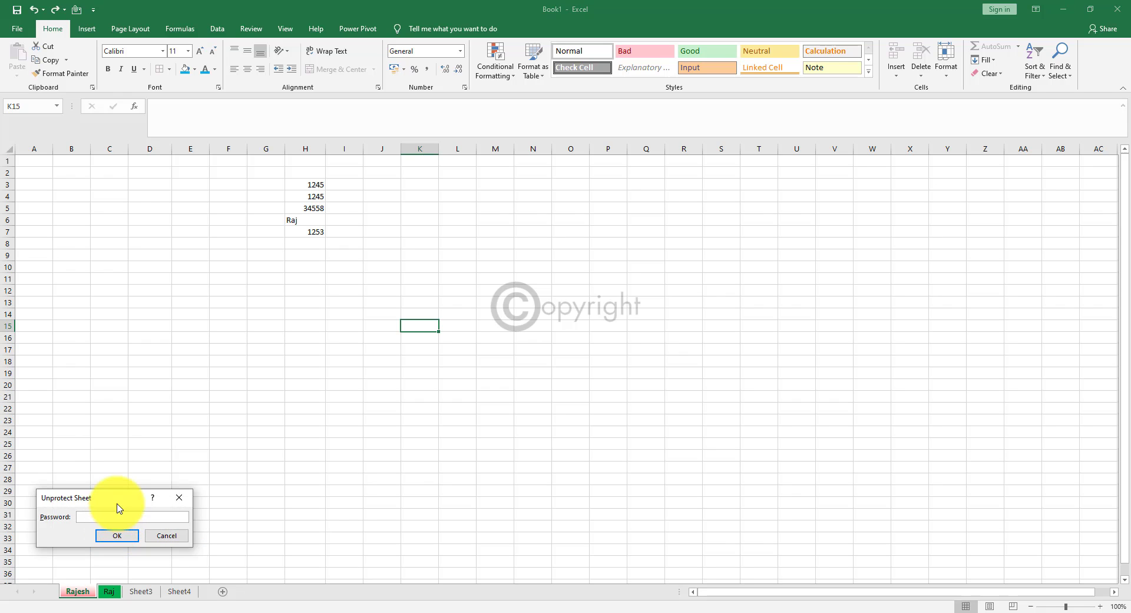
drag(116, 506, 604, 280)
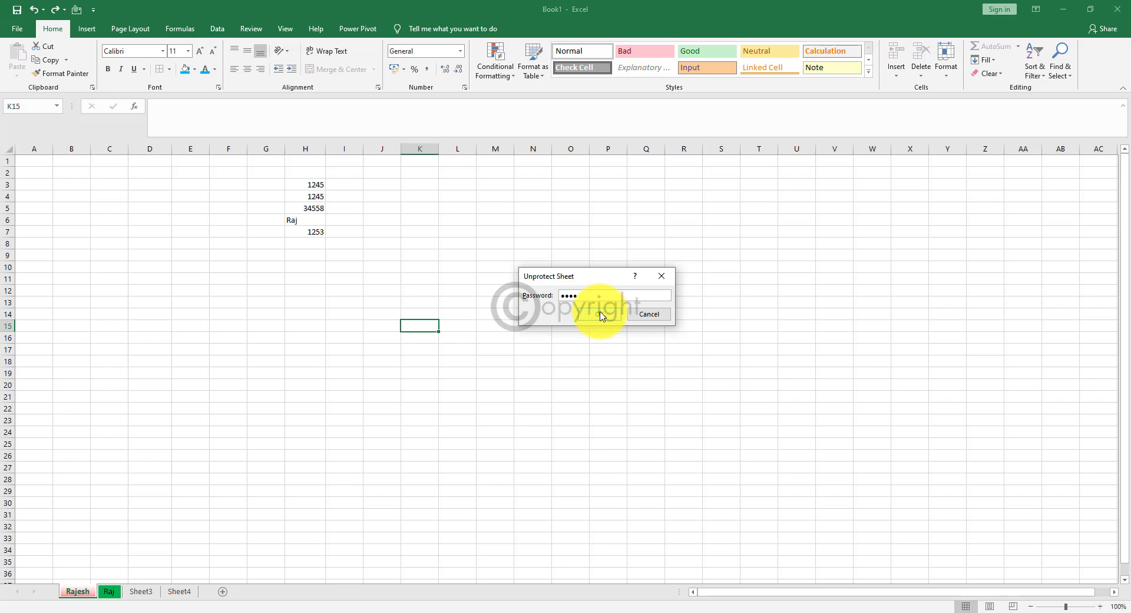
click(601, 316)
click(426, 289)
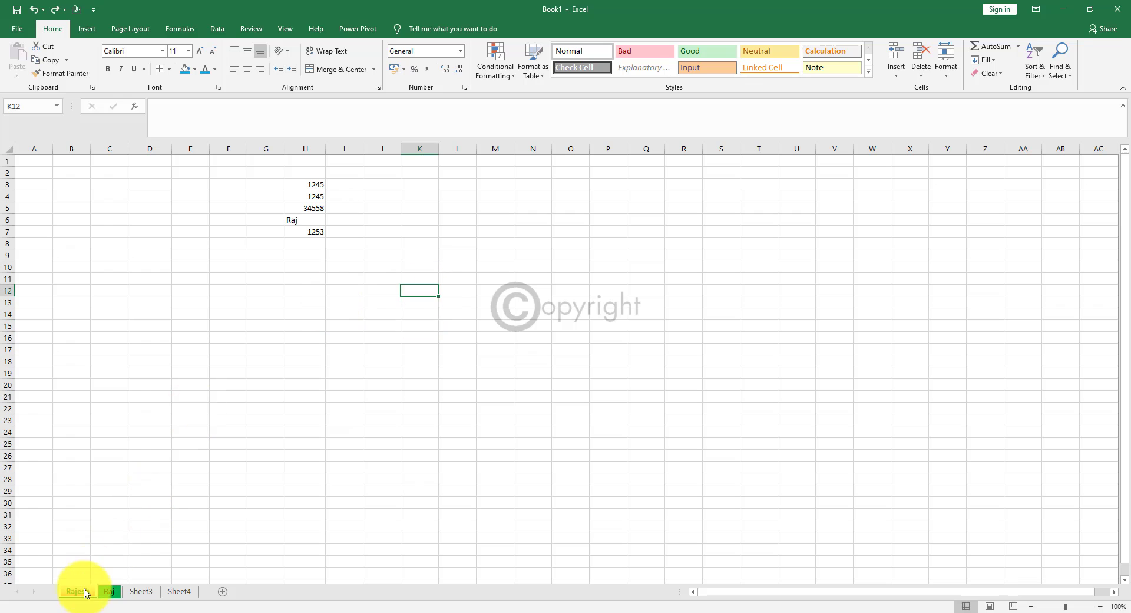
Delete column H and its values from the Rajesh sheet.
right_click(82, 595)
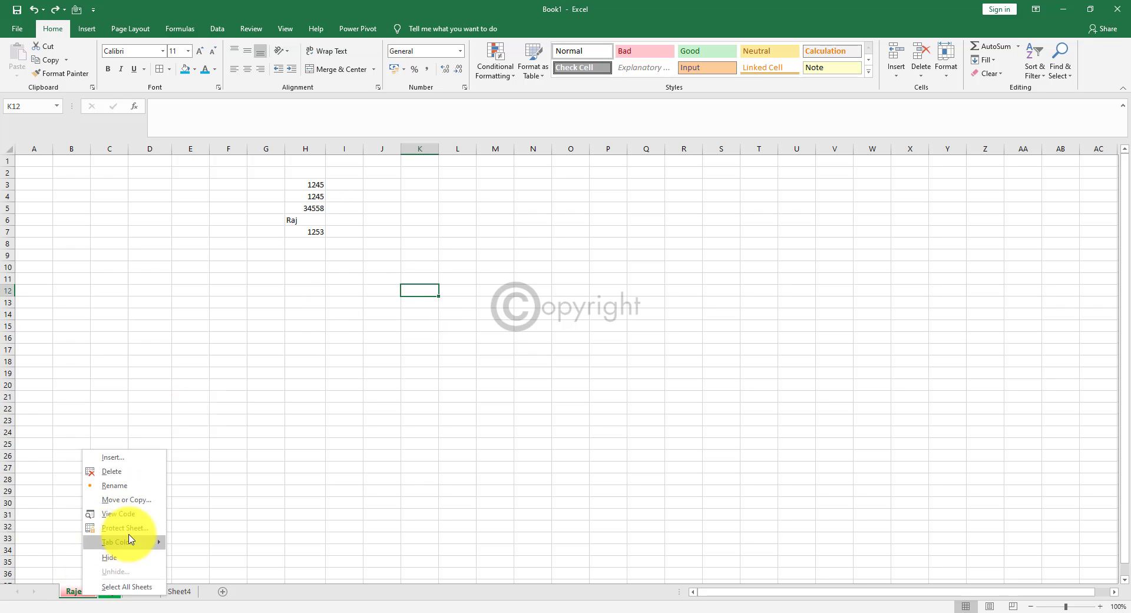
click(436, 494)
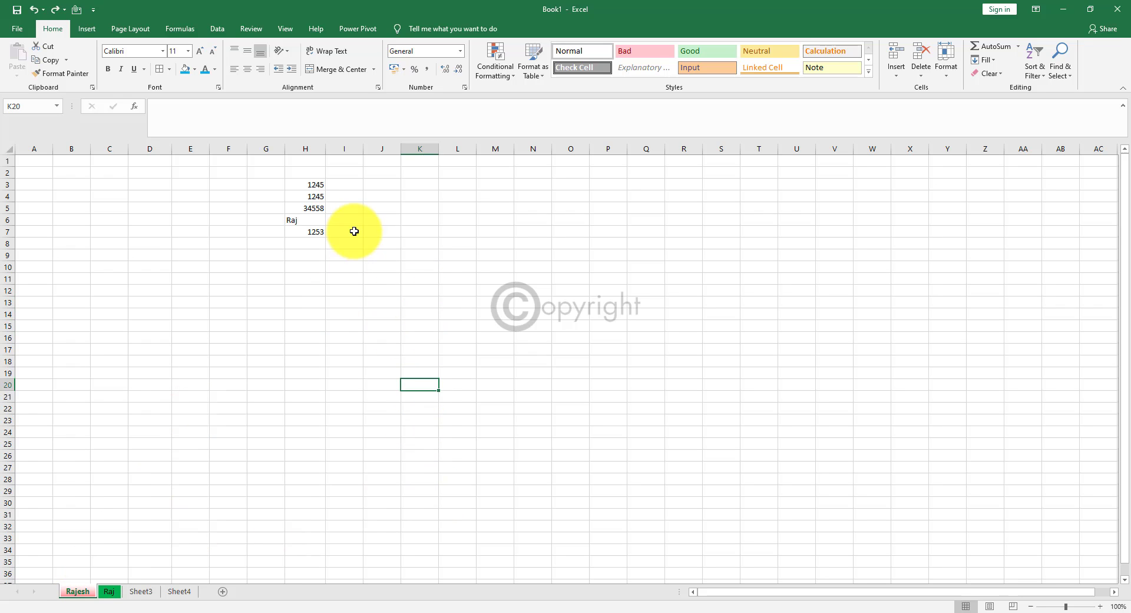
click(312, 196)
click(533, 338)
click(352, 182)
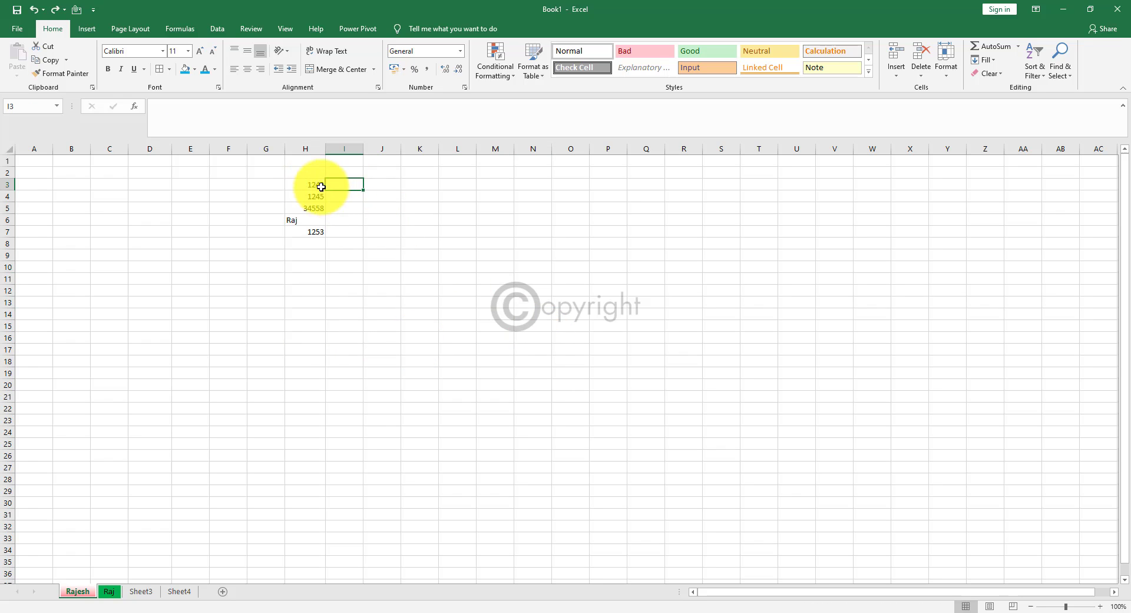
click(305, 149)
key(alt)
key(e)
click(366, 209)
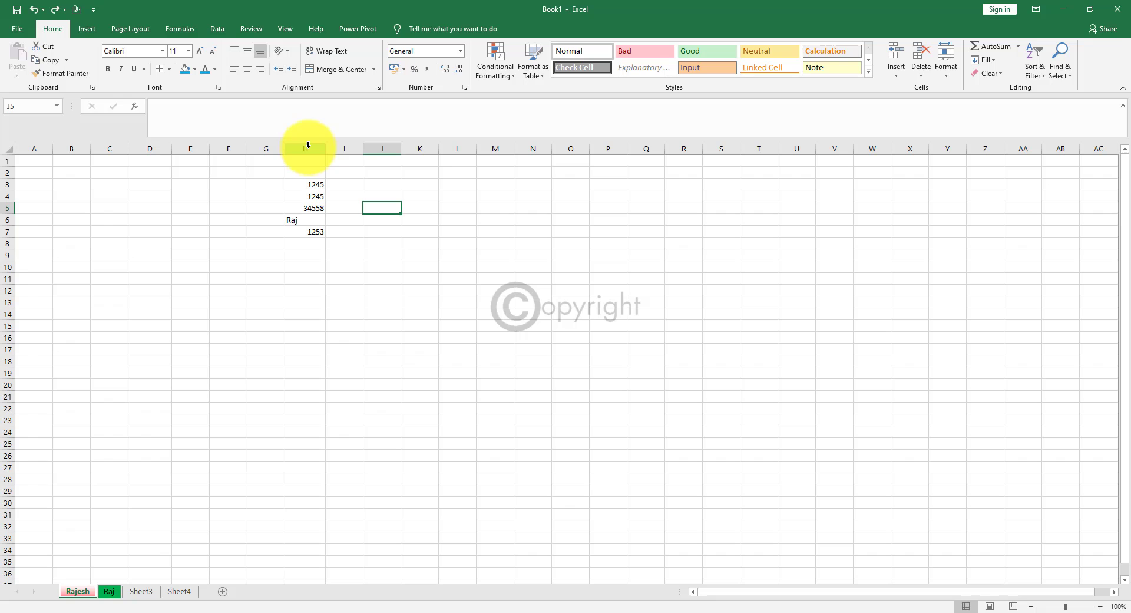
right_click(308, 145)
click(336, 244)
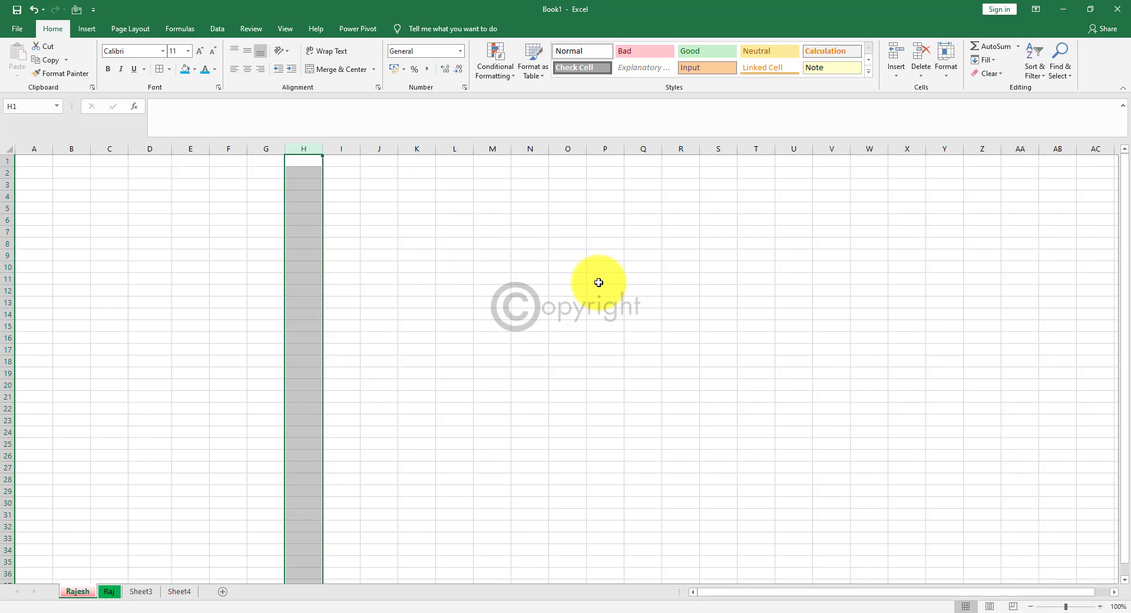
Undo then redo the column H deletion, and briefly open the AutoSum list.
key(ctrl+z)
click(493, 256)
click(381, 184)
click(457, 219)
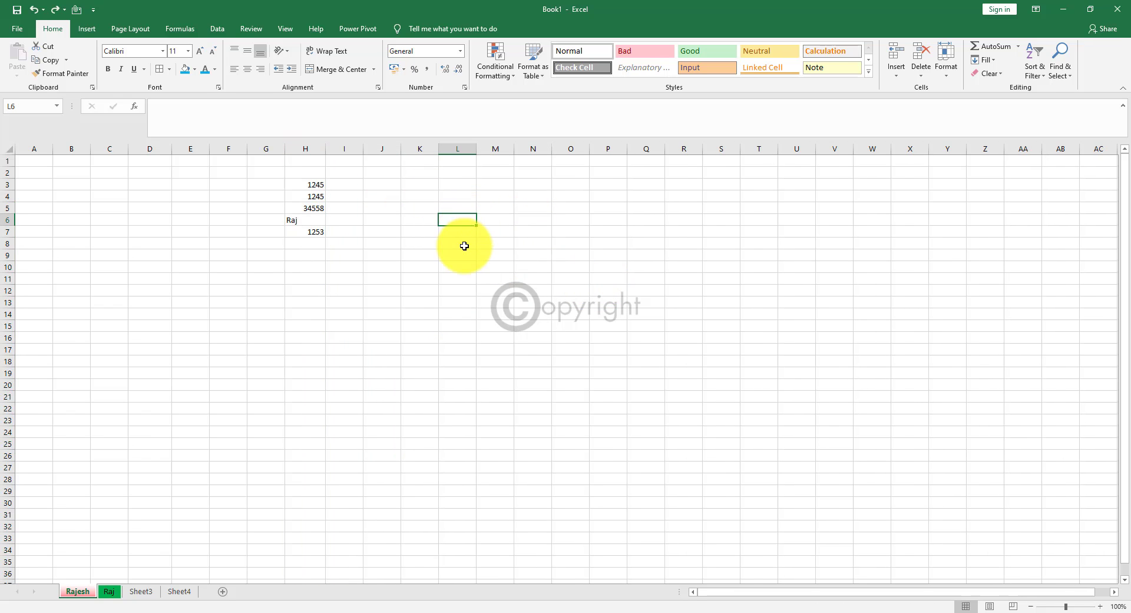
drag(172, 180, 724, 337)
click(602, 293)
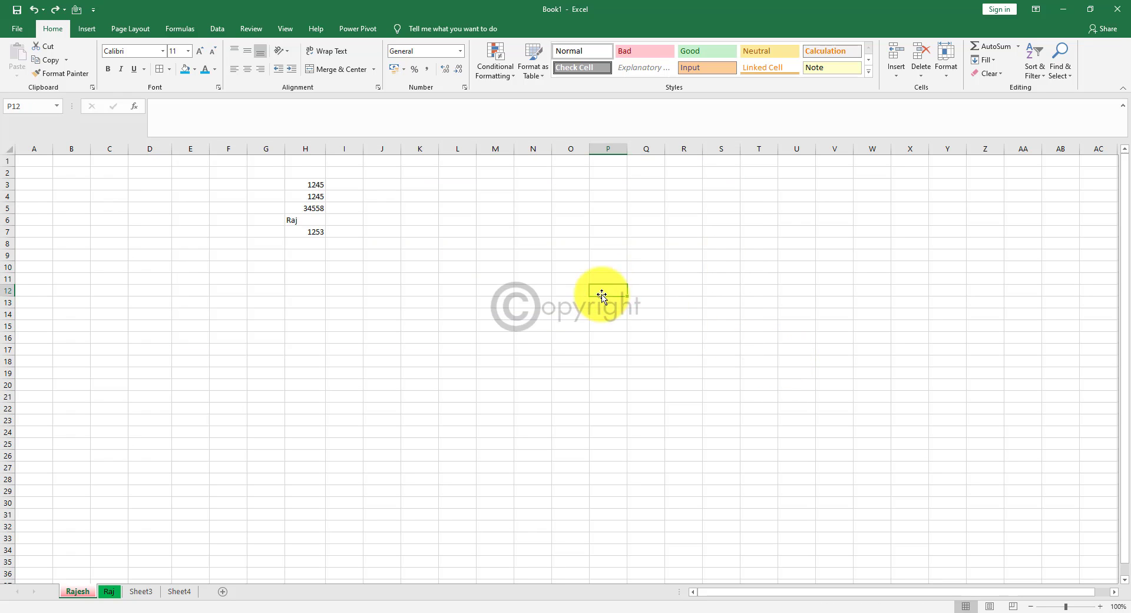
key(ctrl+y)
click(871, 291)
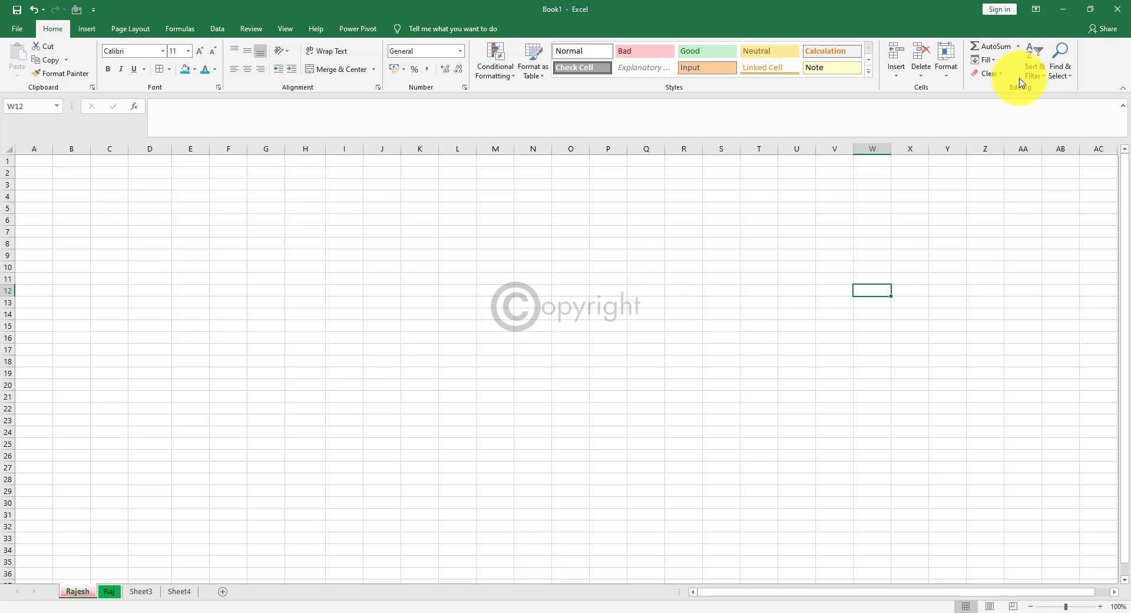
click(1020, 47)
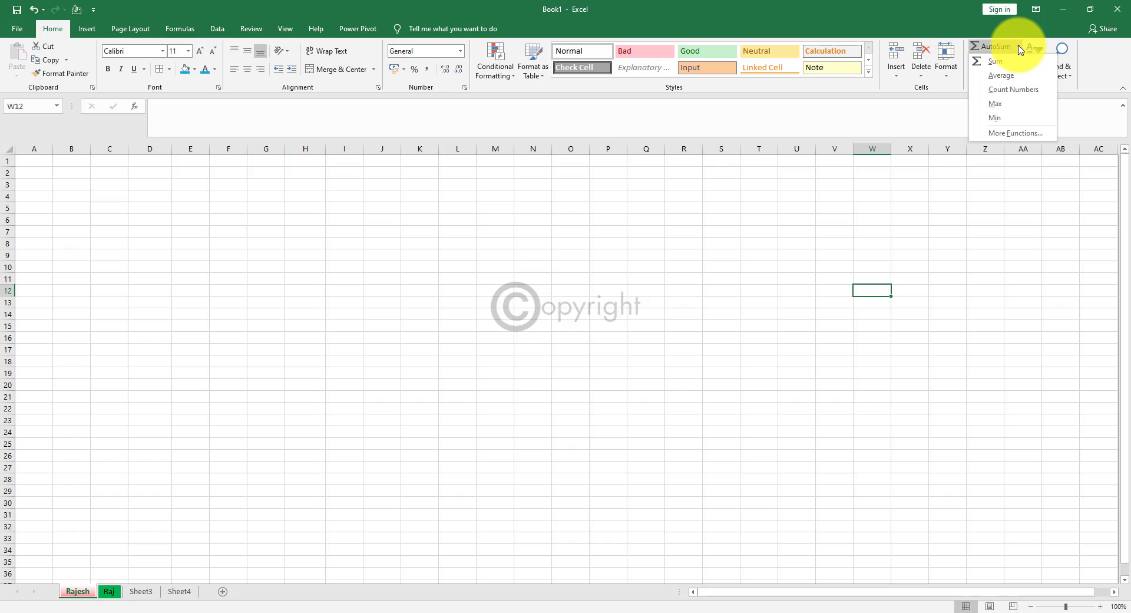
click(1019, 48)
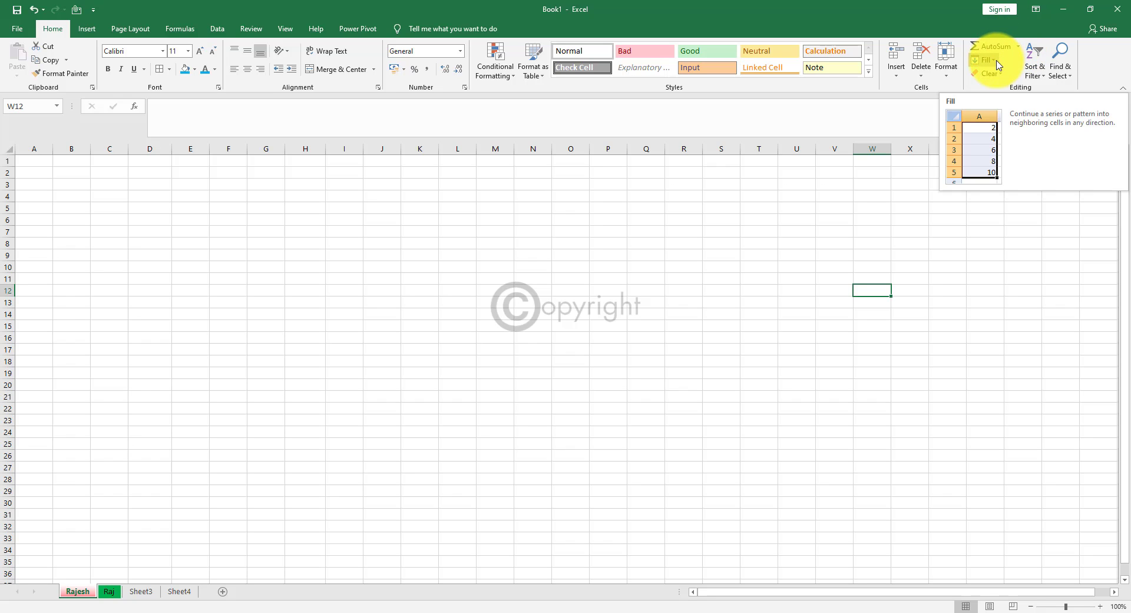